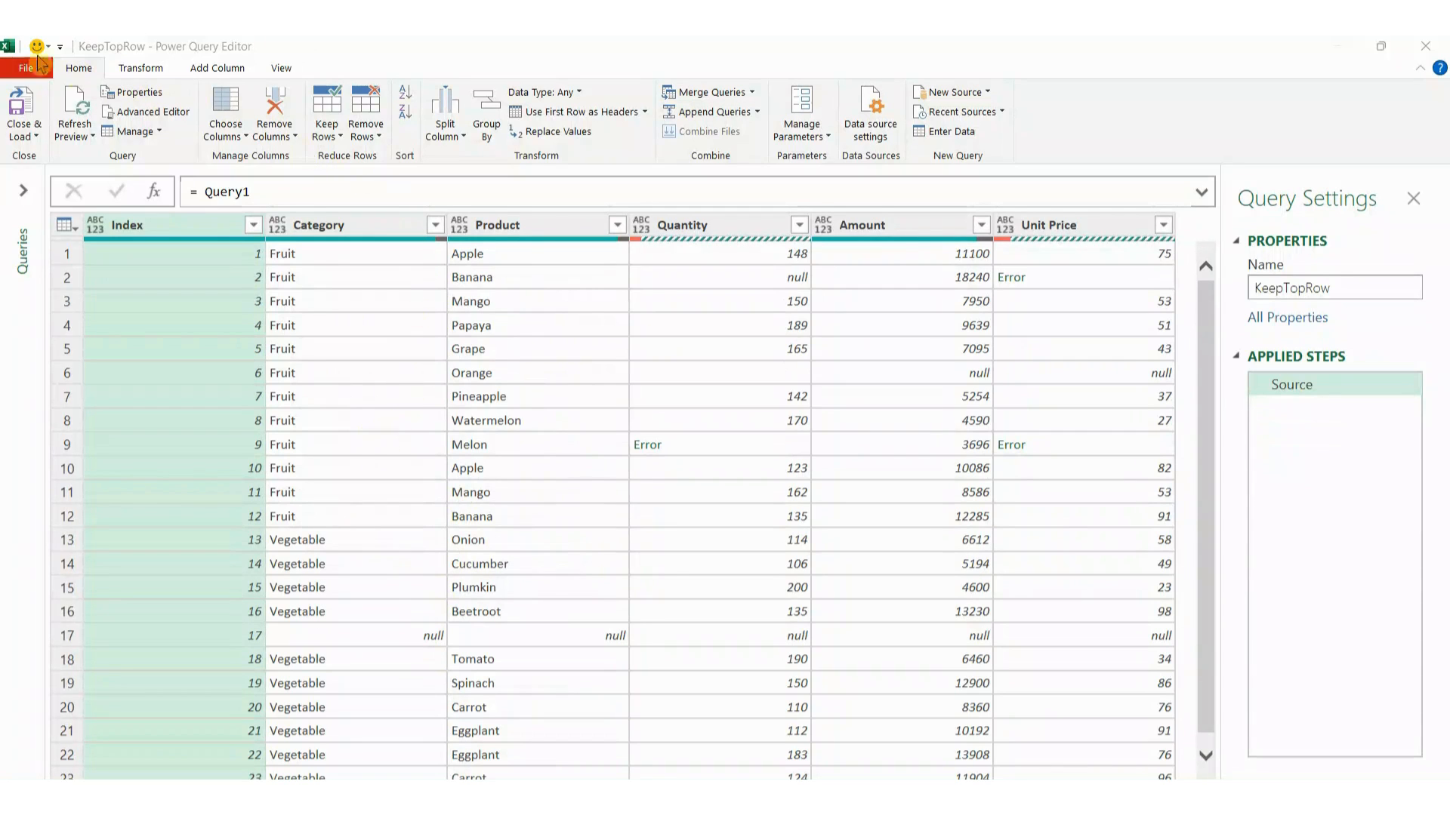
- Keep only the top 10 rows of the KeepTopRow query
click(334, 144)
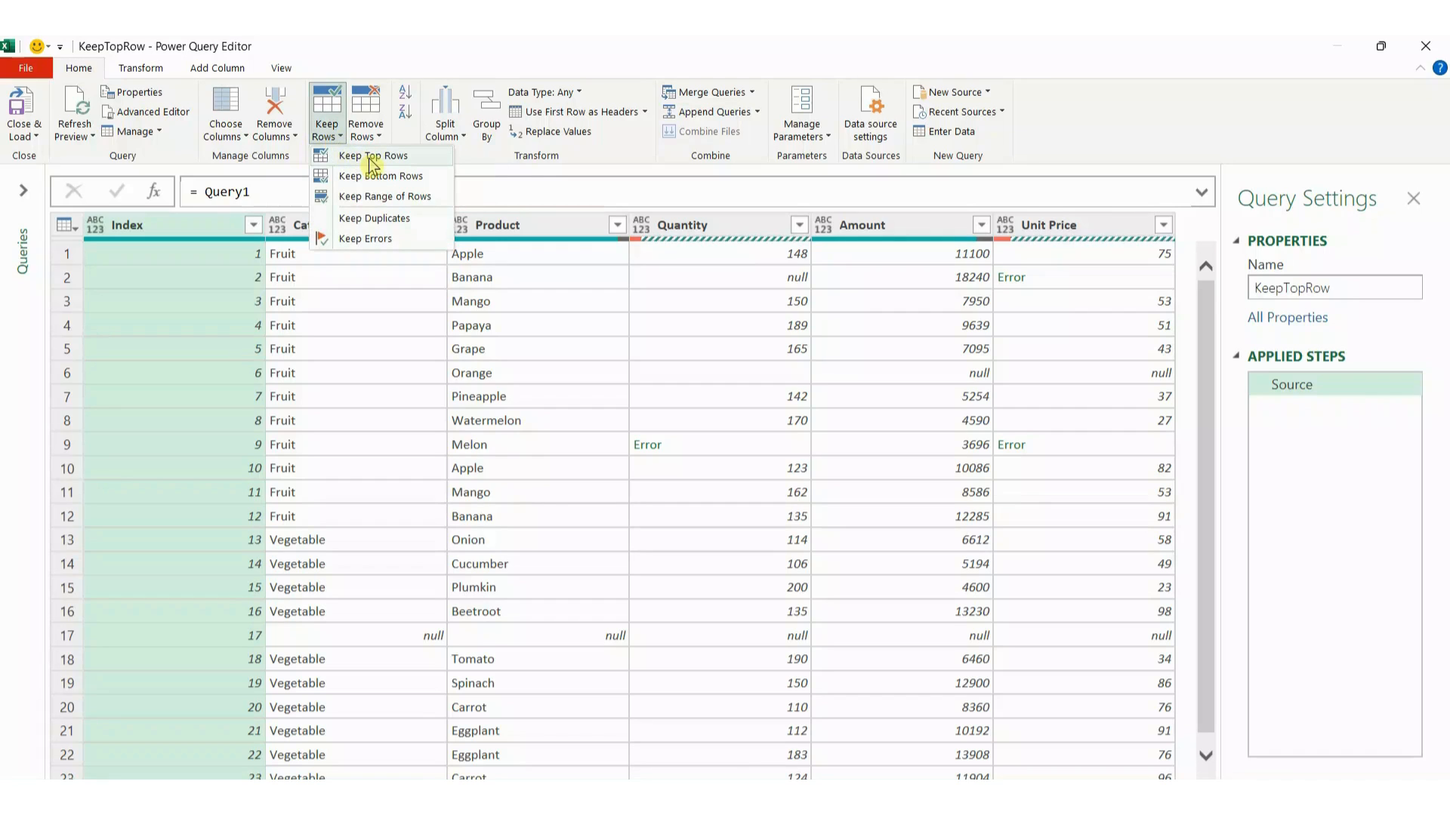
click(371, 157)
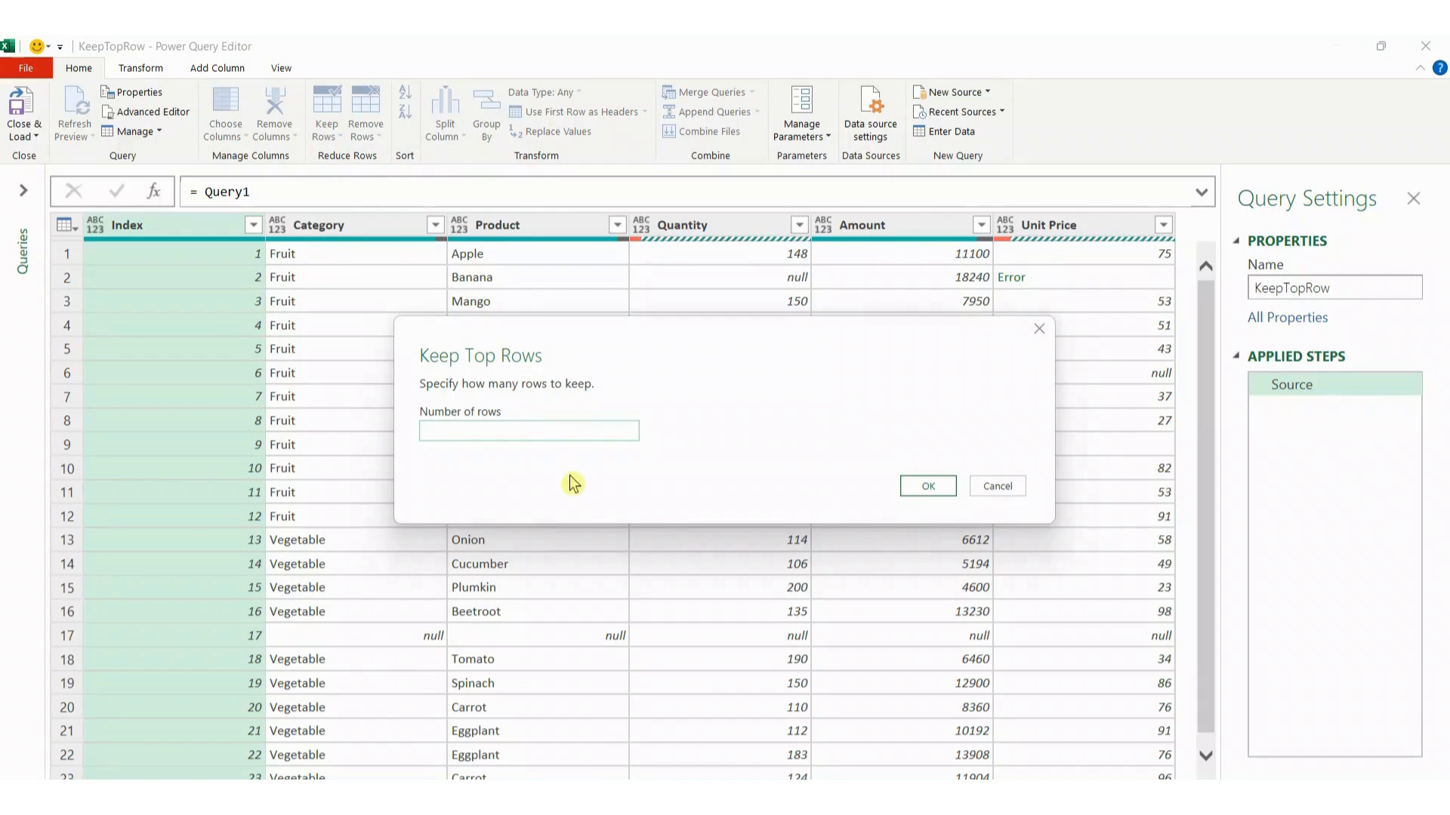
click(520, 436)
text(10)
click(928, 487)
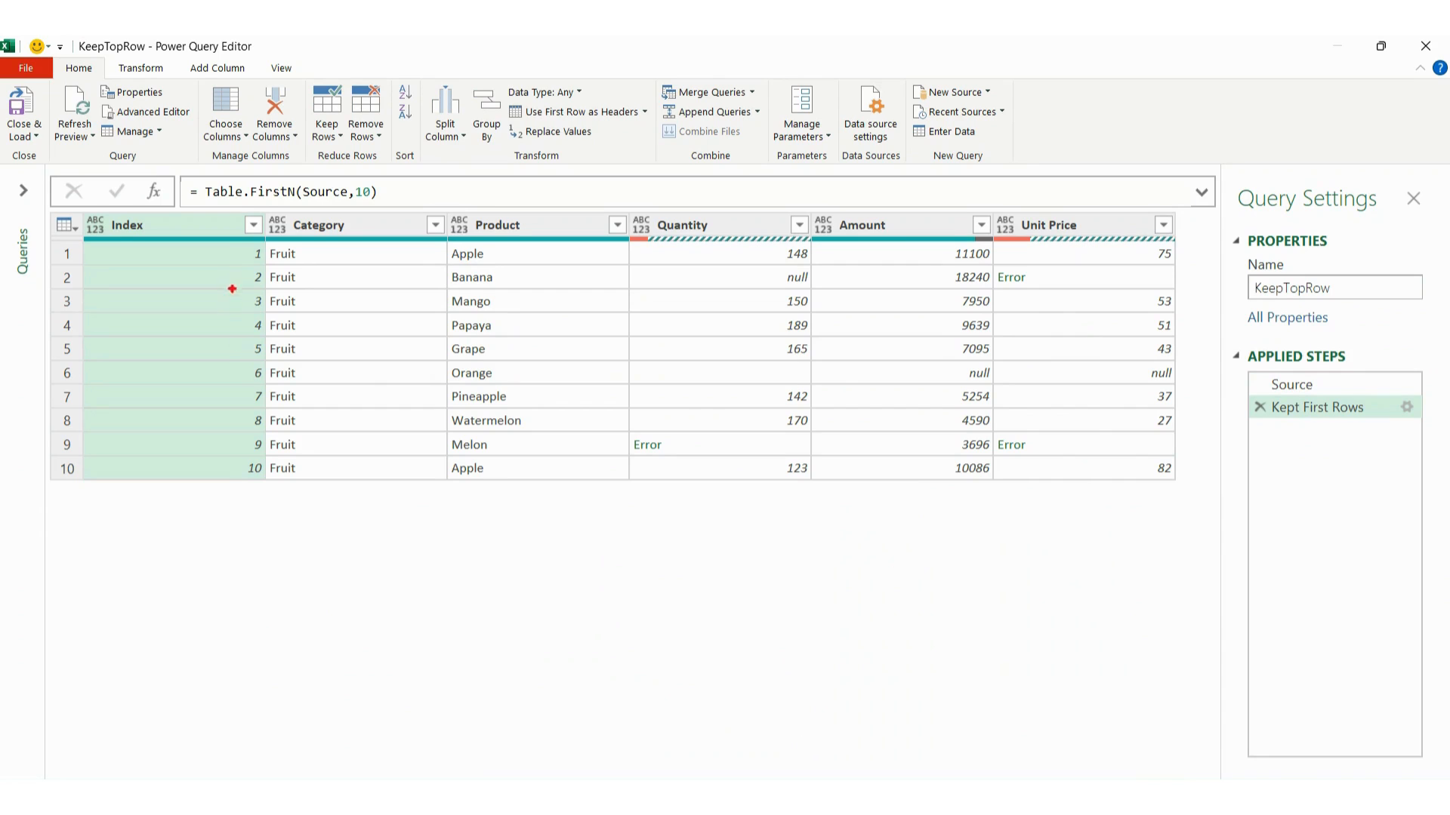
mouse_move(212, 246)
mouse_down()
mouse_move(570, 502)
mouse_move(610, 495)
mouse_up()
key(Escape)
- Open the Keep Bottom Row query and keep only its bottom 10 rows
click(26, 195)
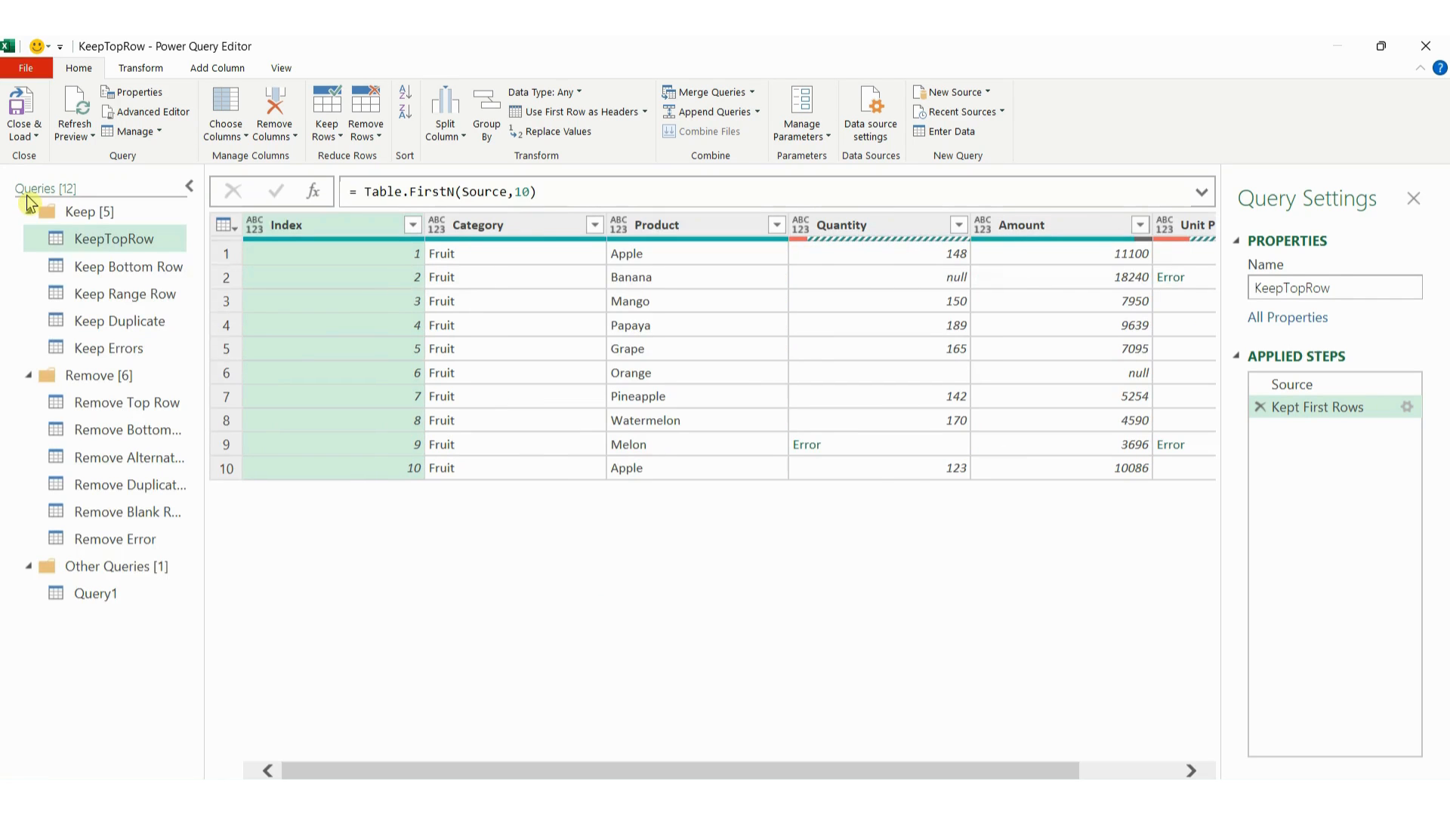
click(145, 271)
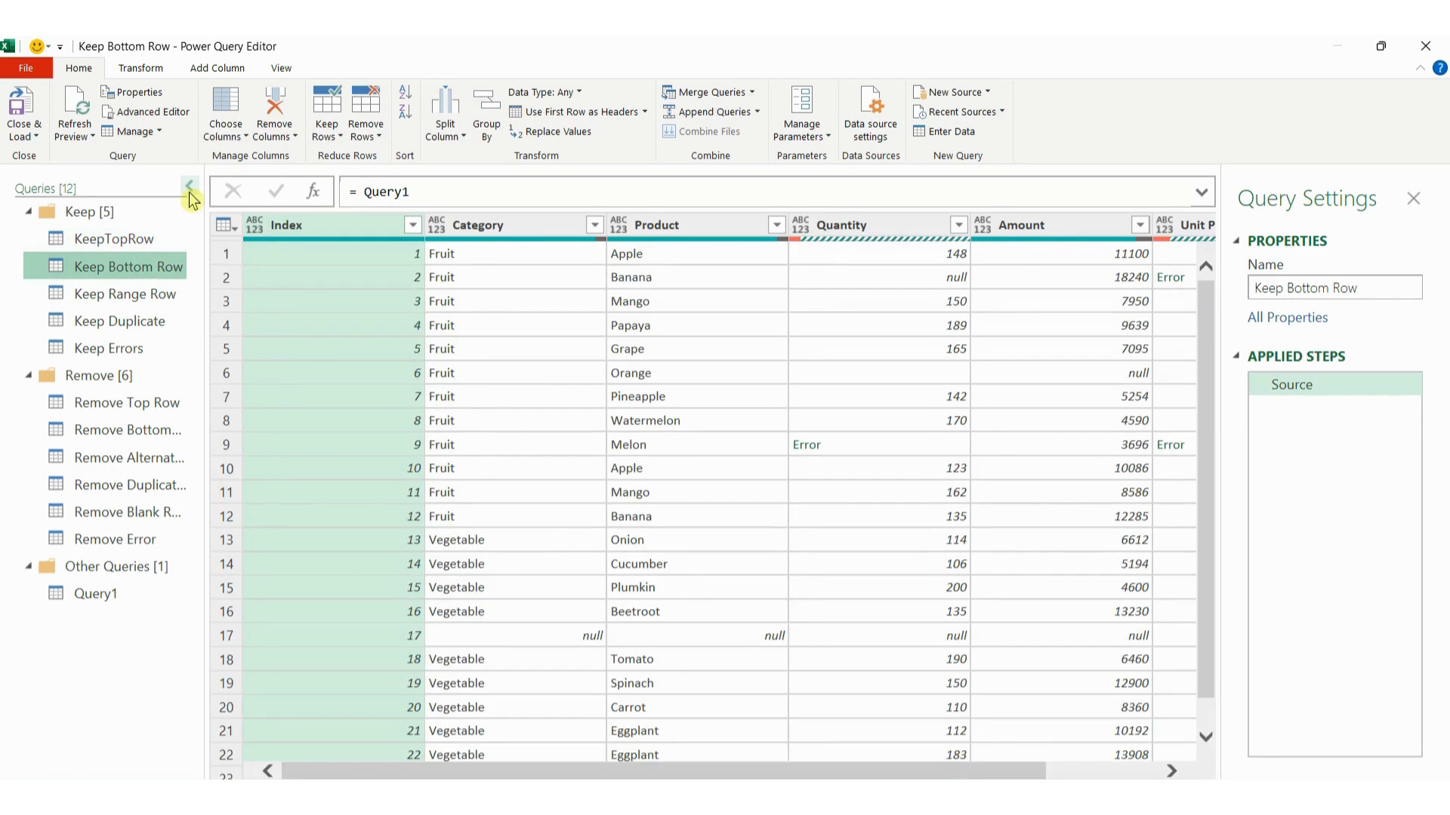
click(190, 190)
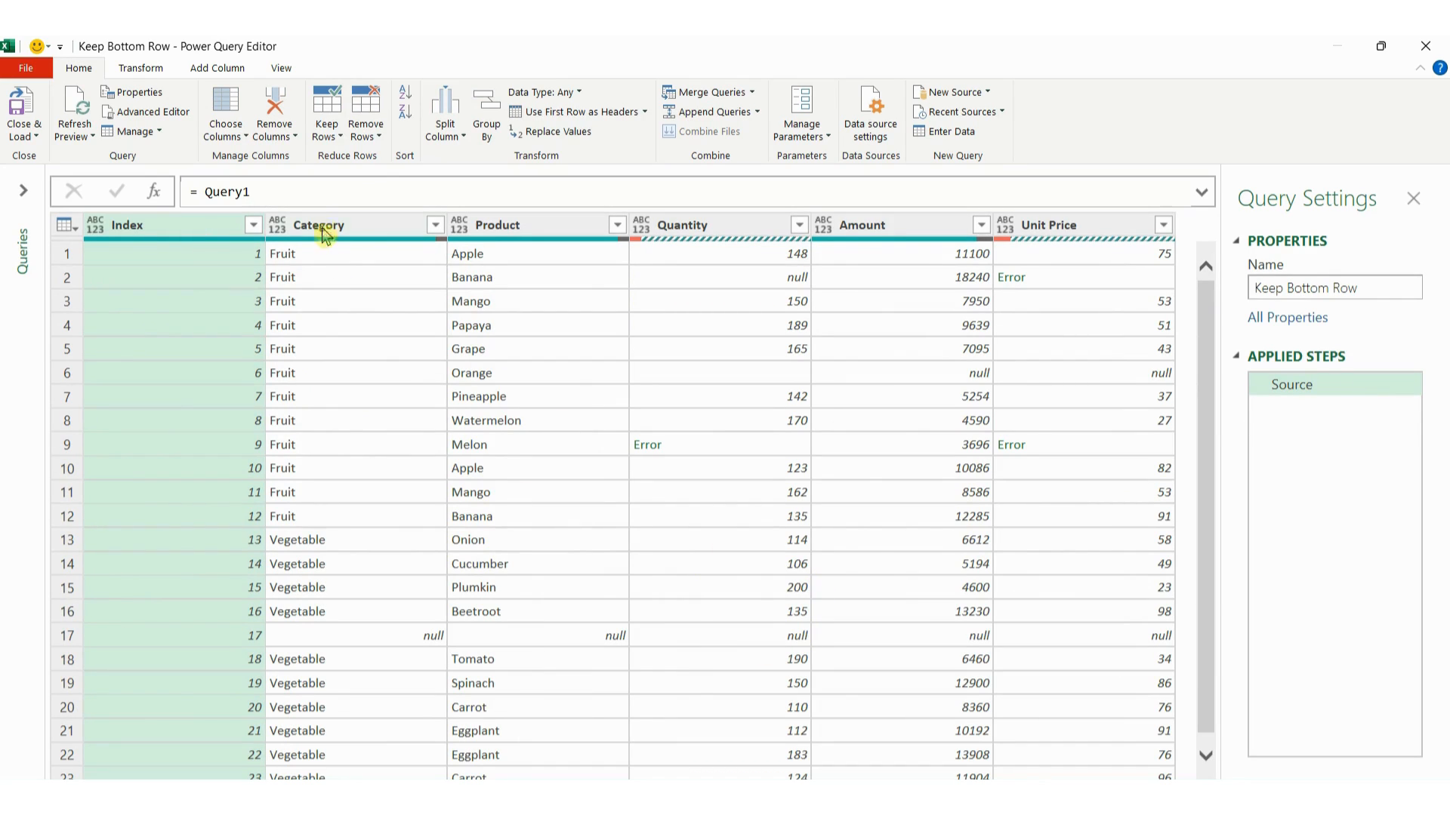
click(332, 137)
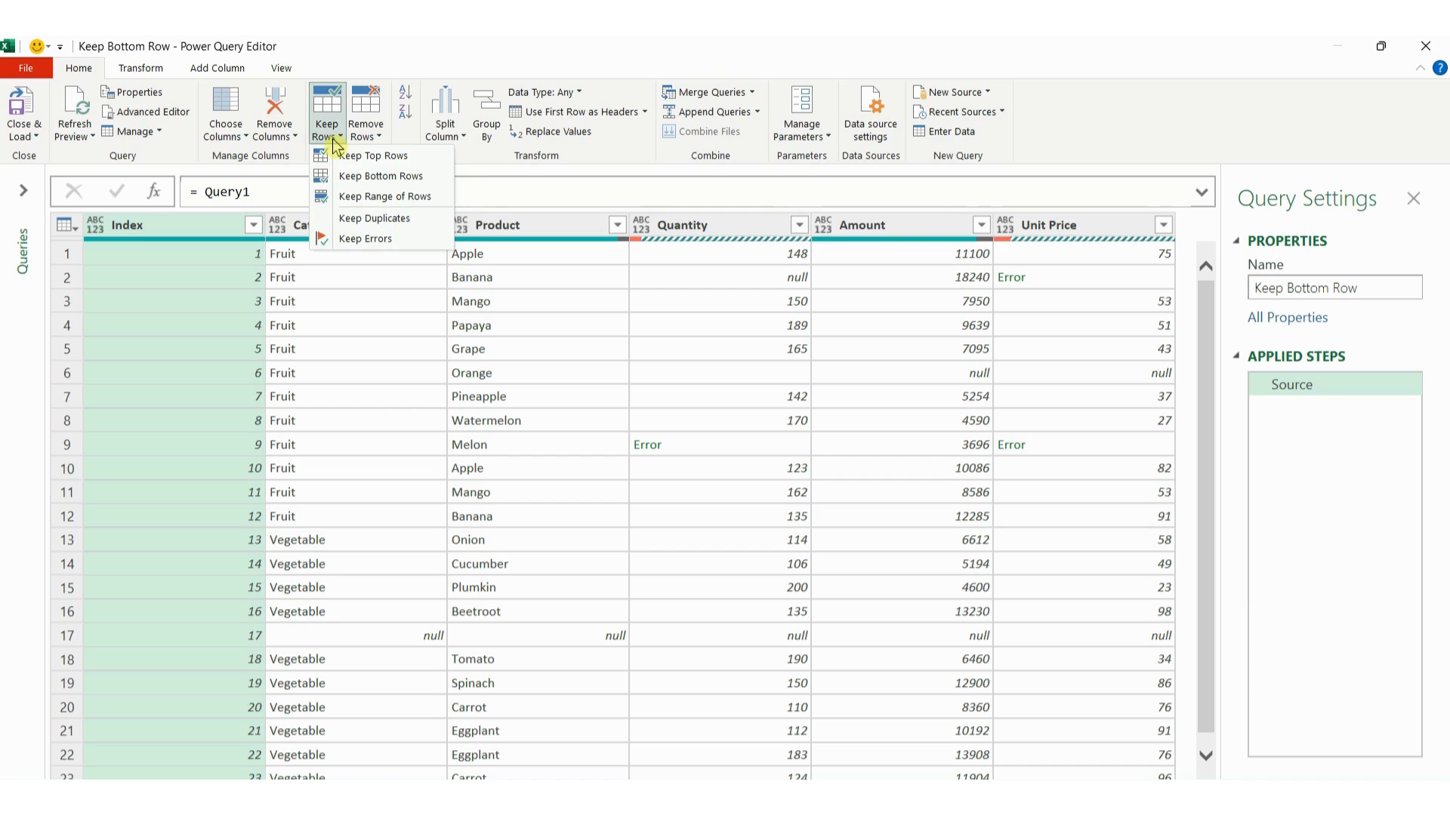
click(374, 177)
click(553, 436)
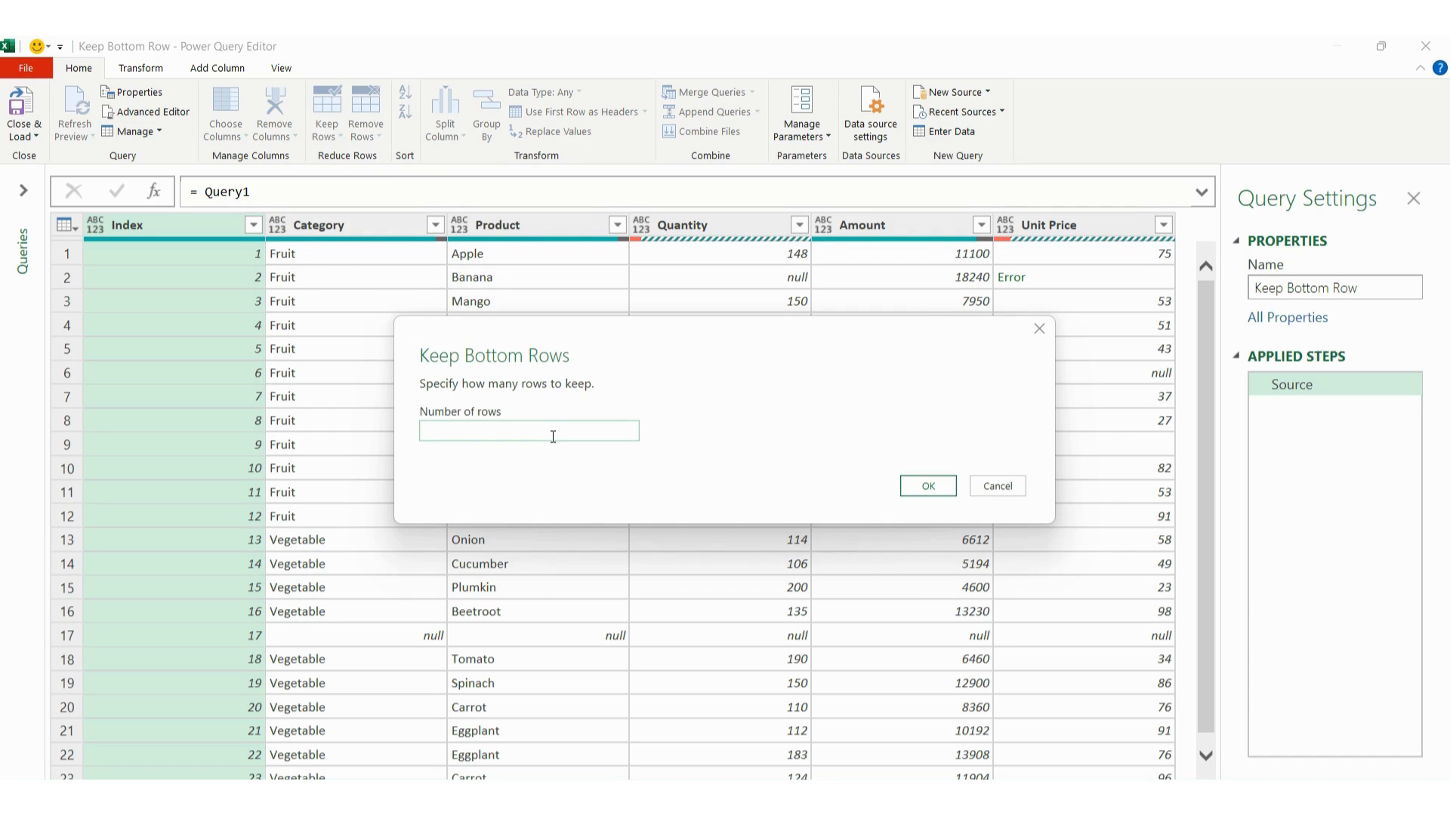
text(10)
click(914, 488)
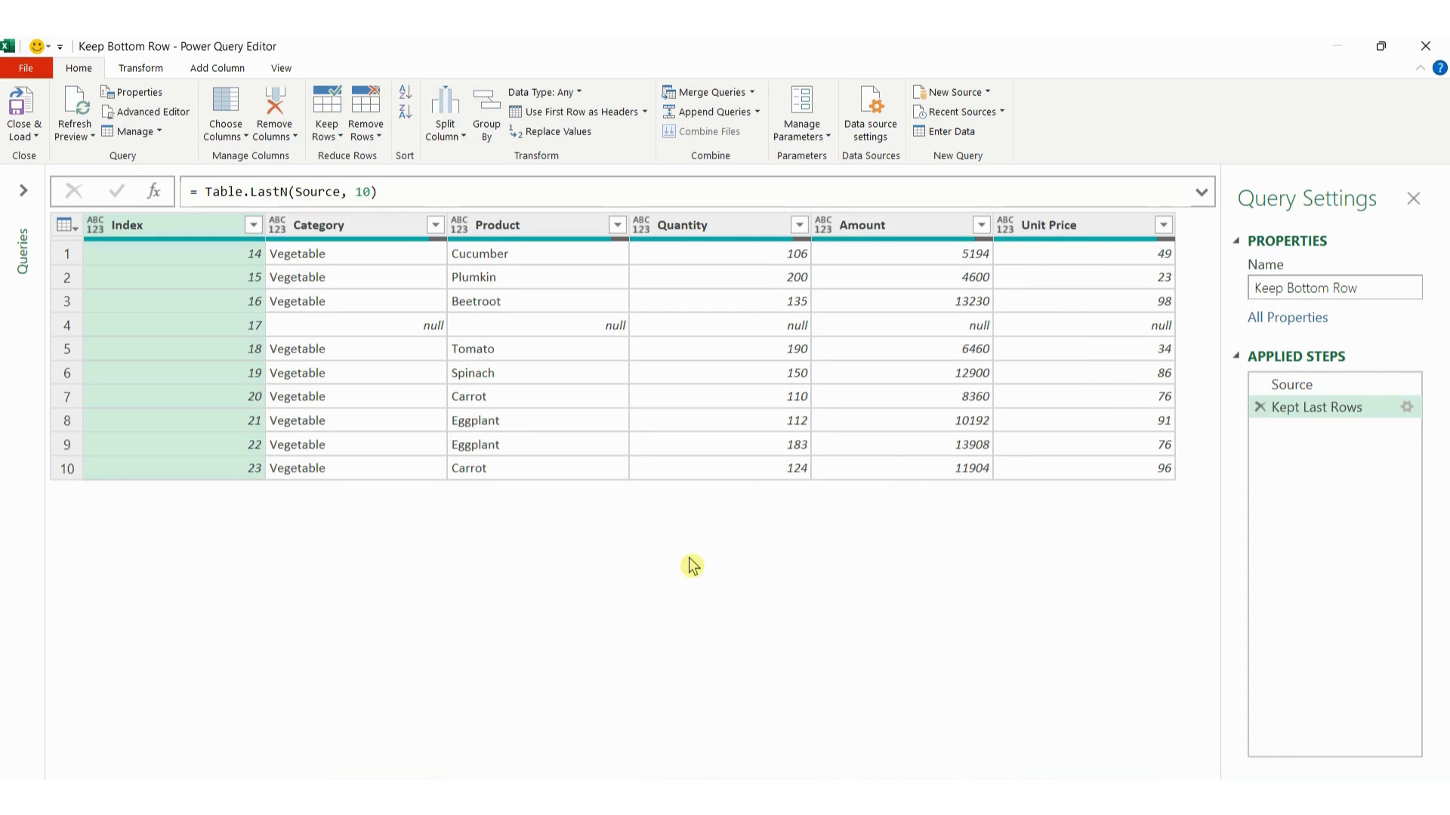
mouse_move(157, 246)
mouse_down()
mouse_move(488, 504)
mouse_move(688, 512)
mouse_up()
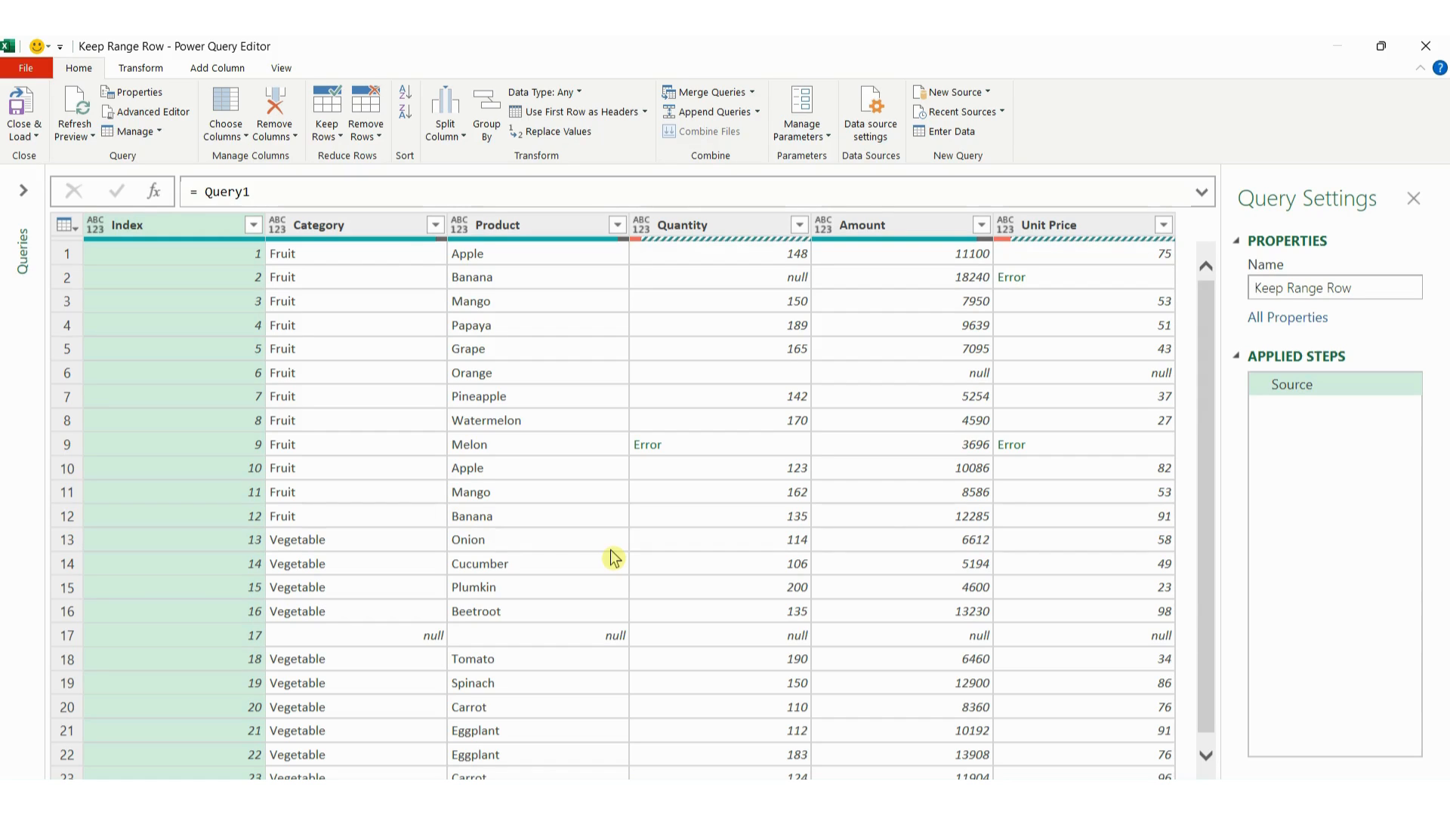
- Keep a range of 5 rows starting at row 11 in the Keep Range Row query
click(333, 133)
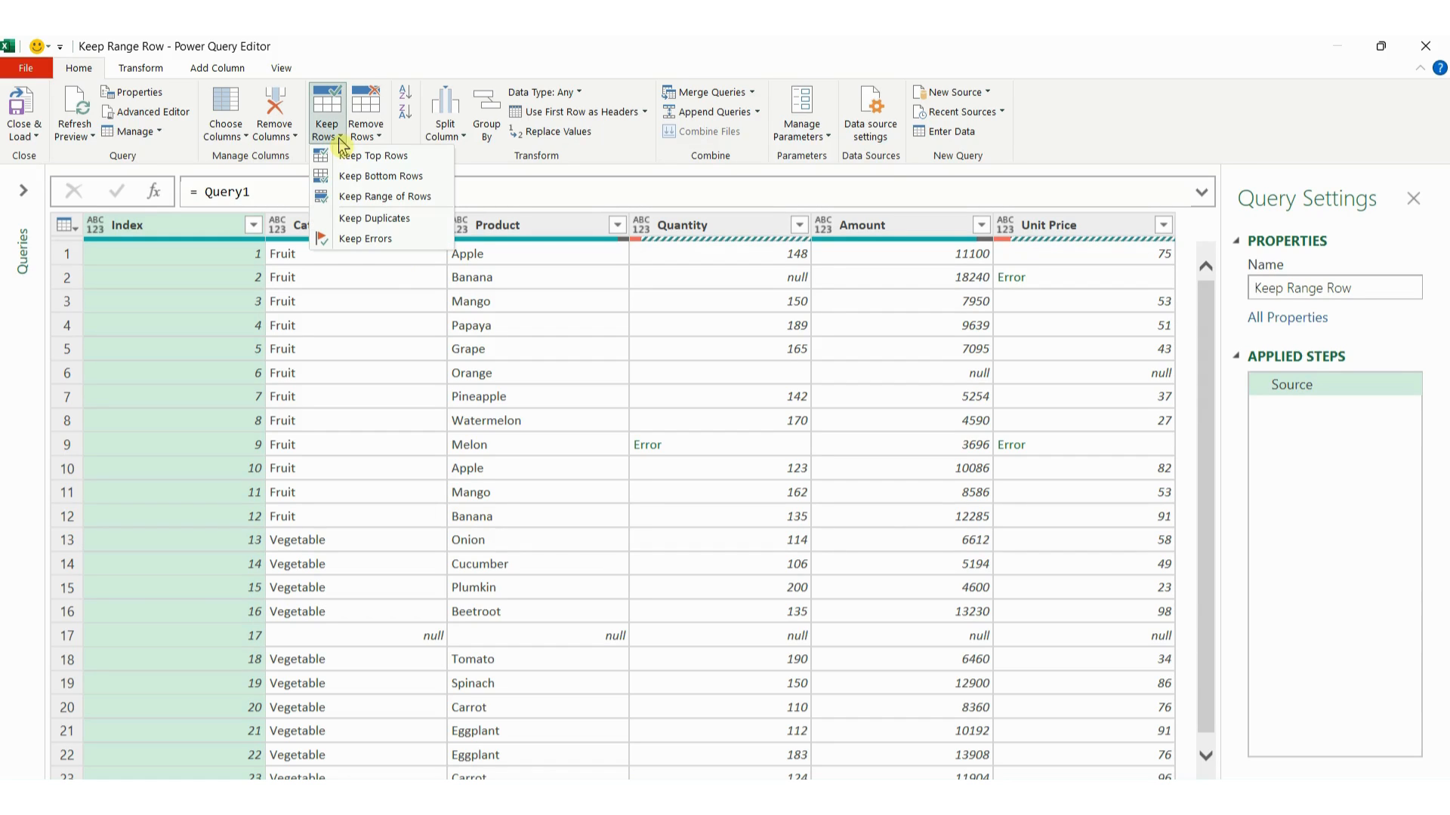
click(359, 199)
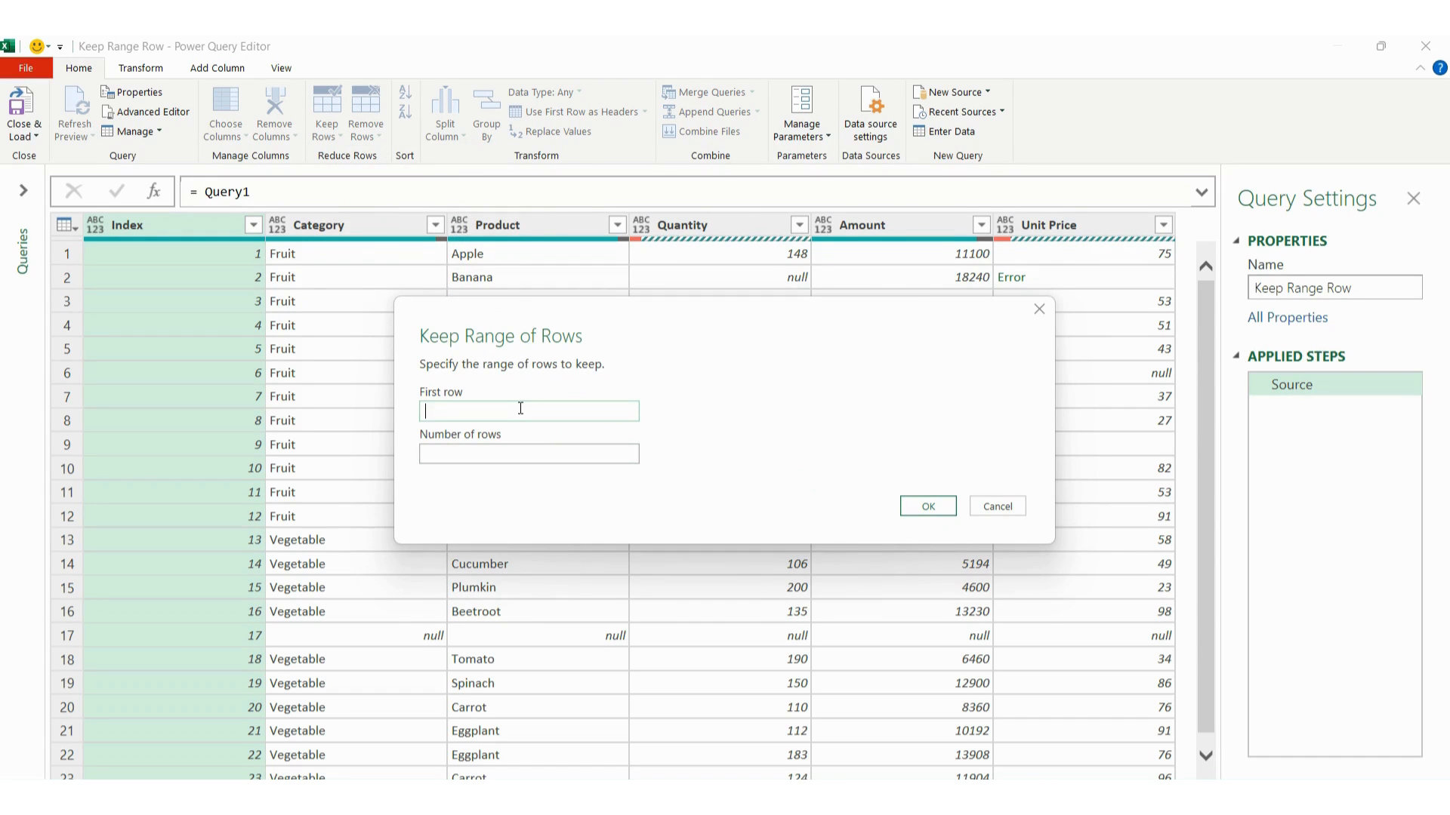
text(11)
click(504, 458)
text(5)
click(921, 508)
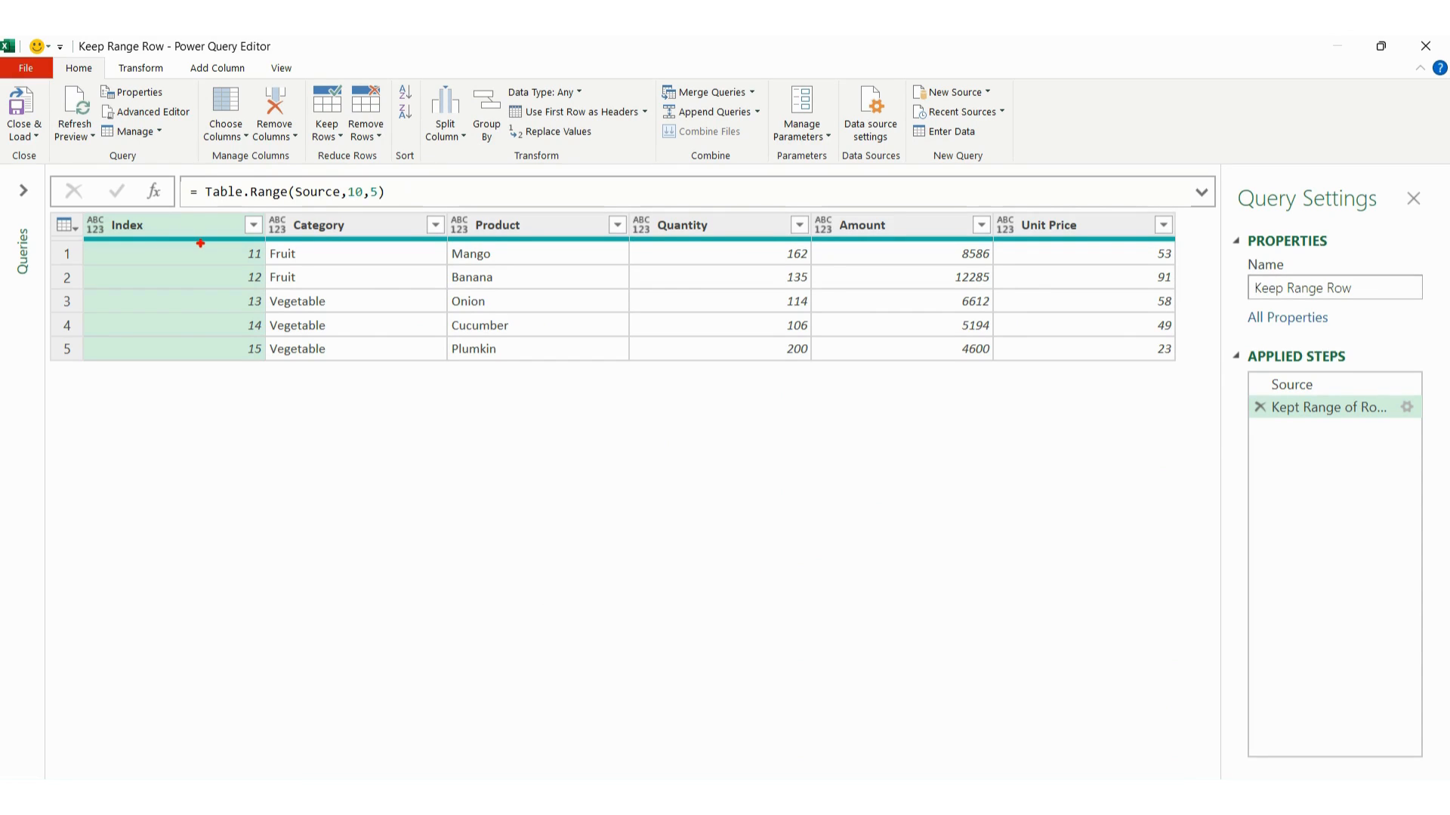
mouse_move(200, 243)
mouse_down()
mouse_move(226, 294)
mouse_move(374, 370)
mouse_move(411, 370)
mouse_up()
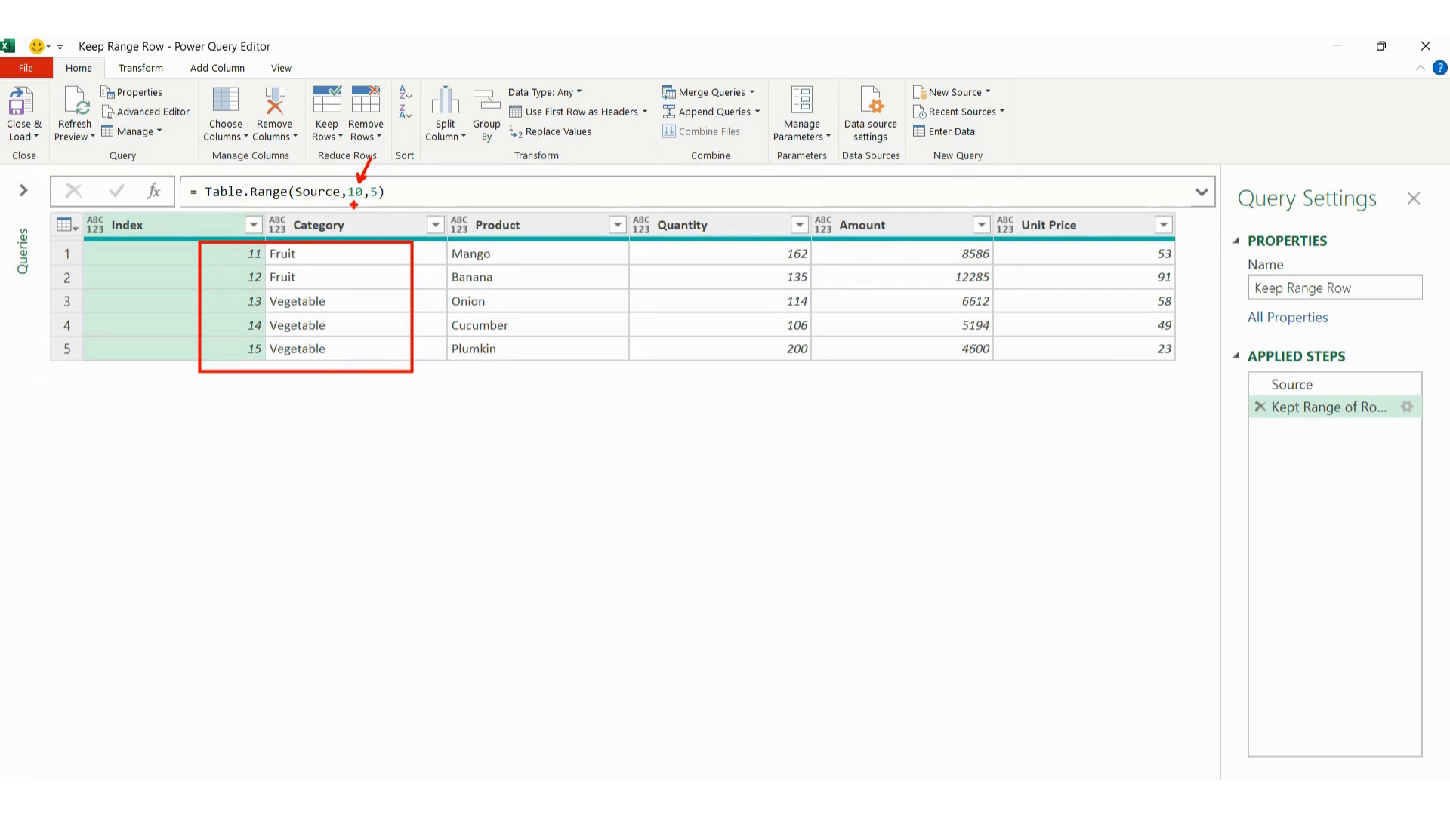
drag(352, 204, 380, 204)
key(Escape)
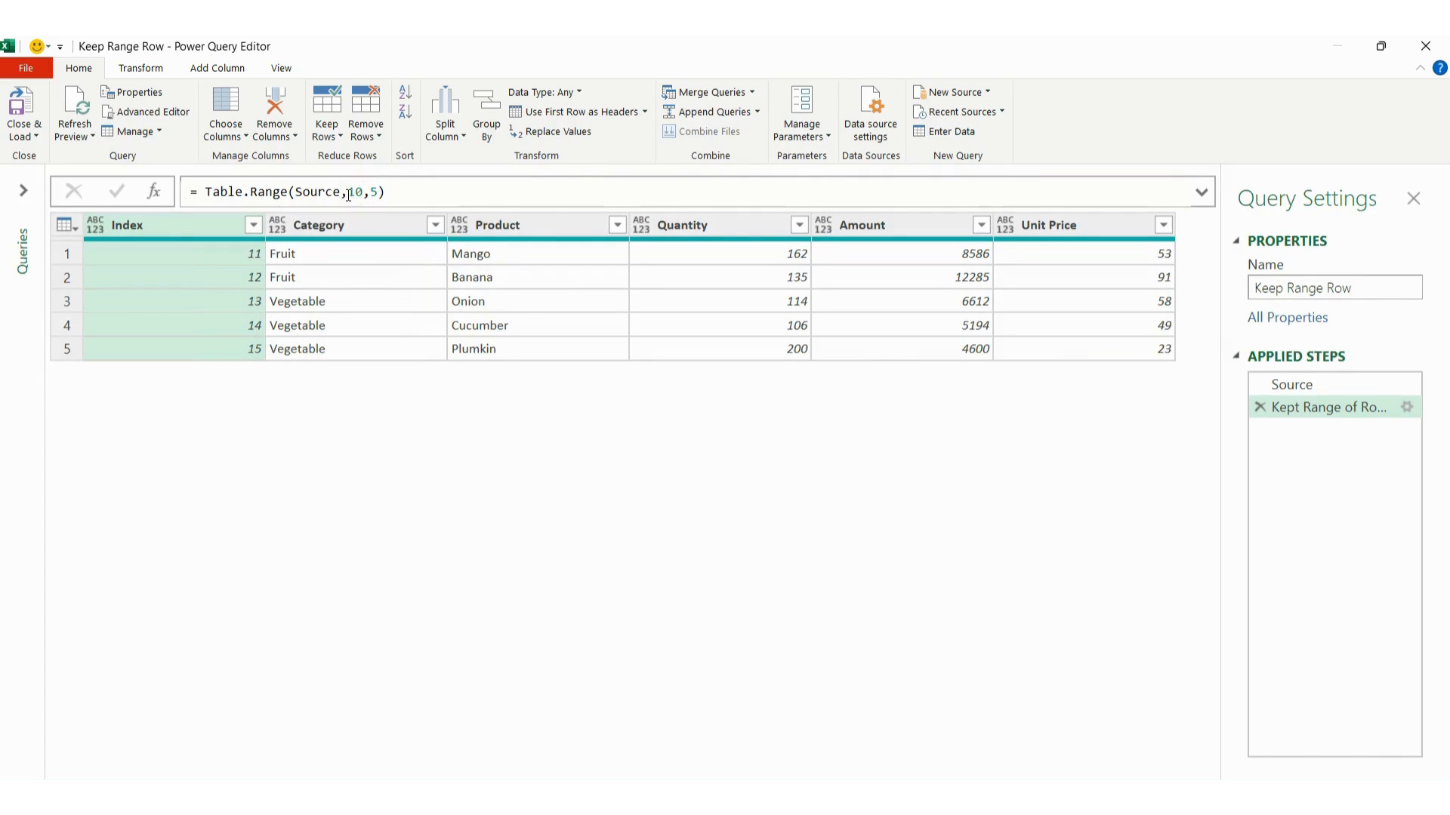
drag(341, 181, 367, 204)
key(Escape)
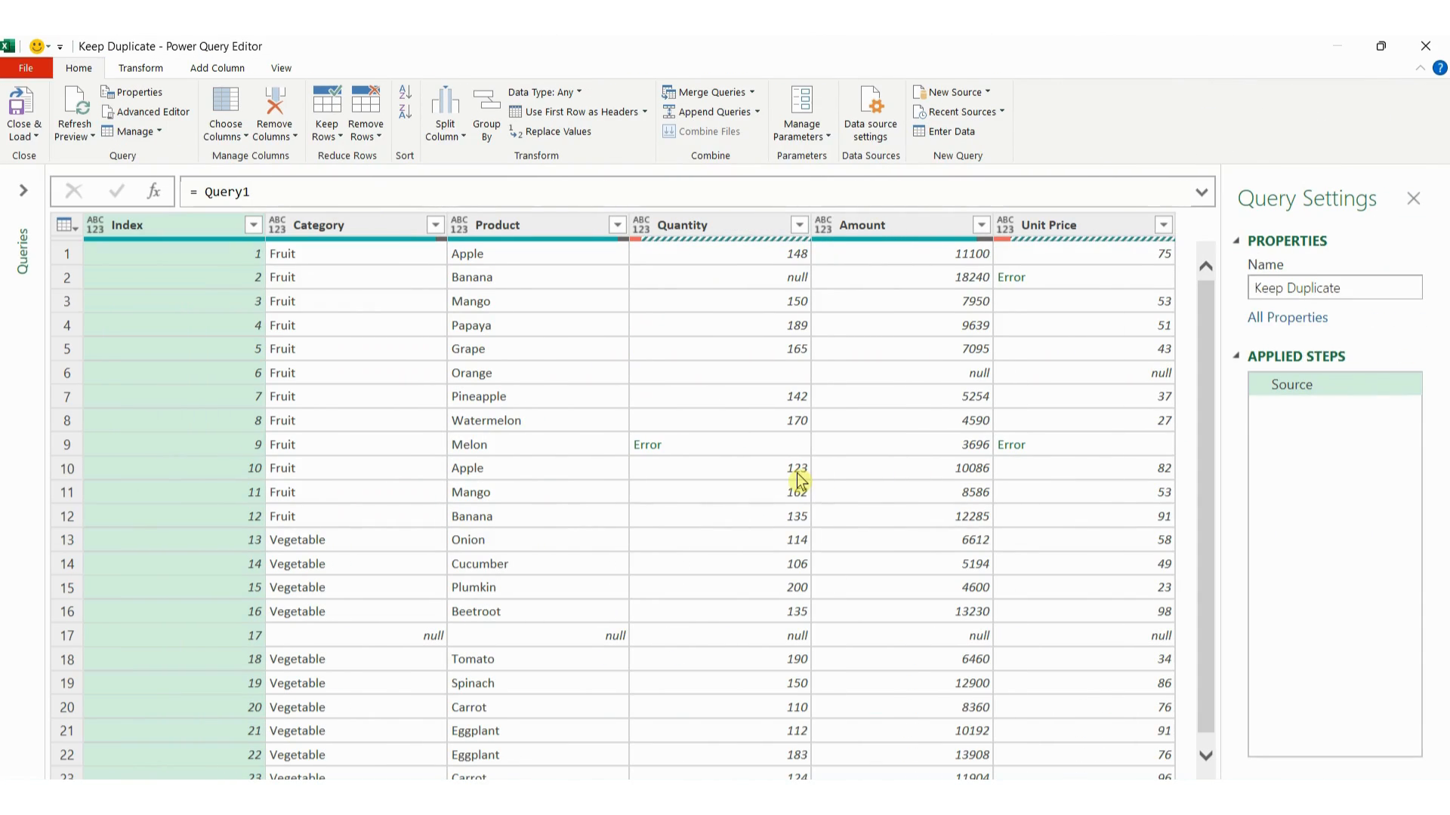
- In the Keep Duplicate query, keep only rows with duplicate Product values and sort them by Product in ascending order
click(536, 232)
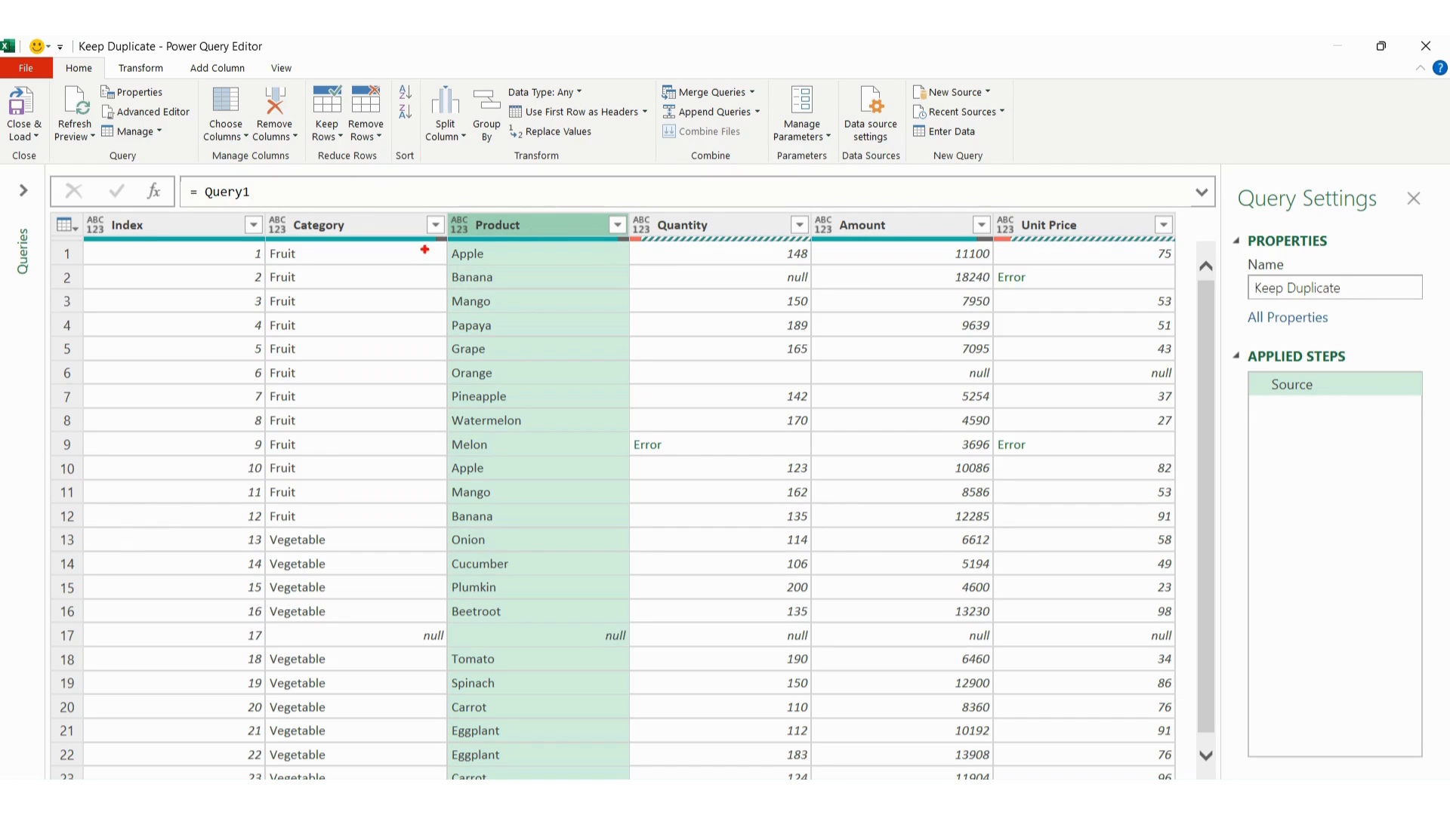
drag(432, 244, 502, 266)
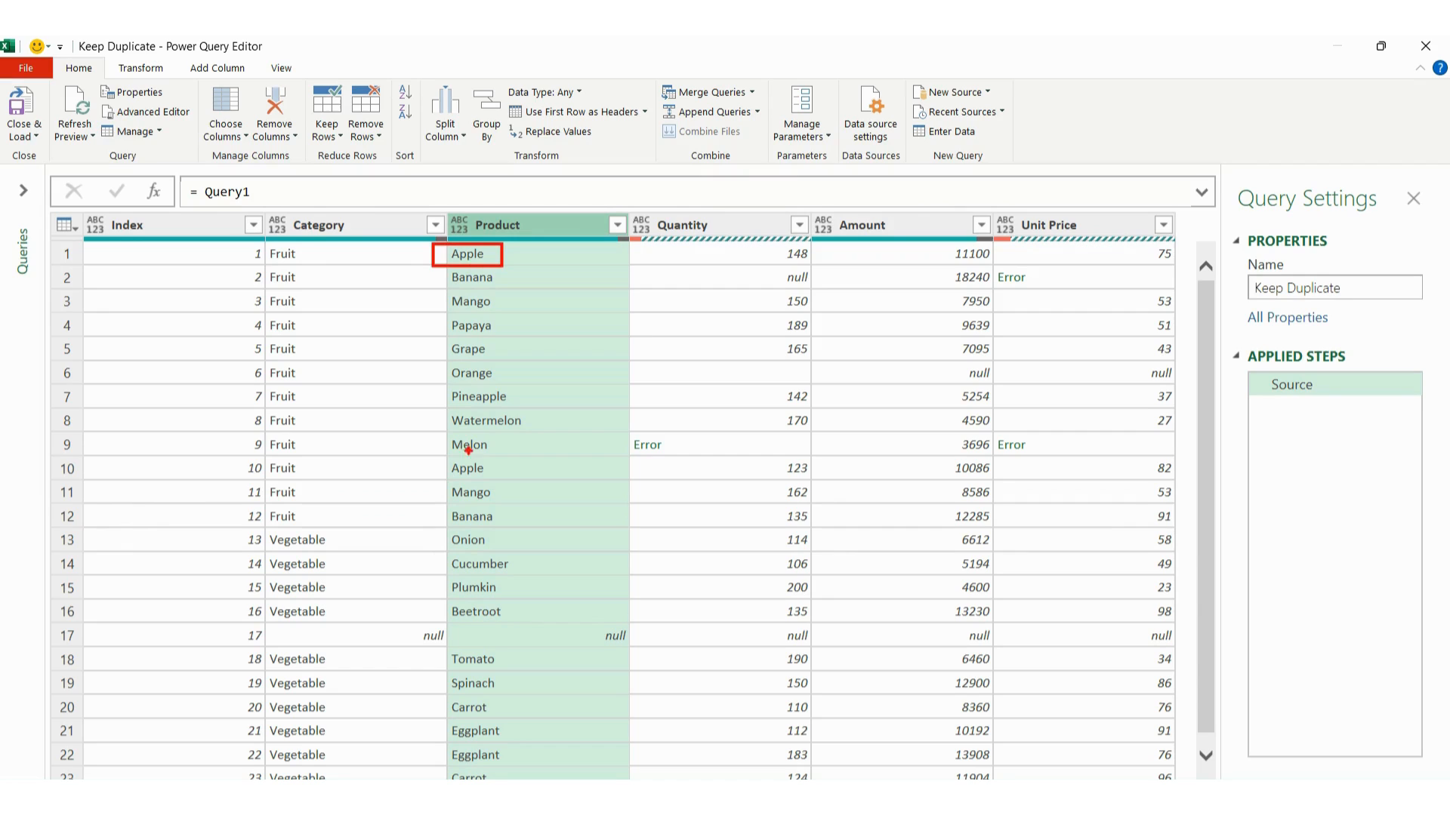
drag(440, 458, 496, 481)
key(Escape)
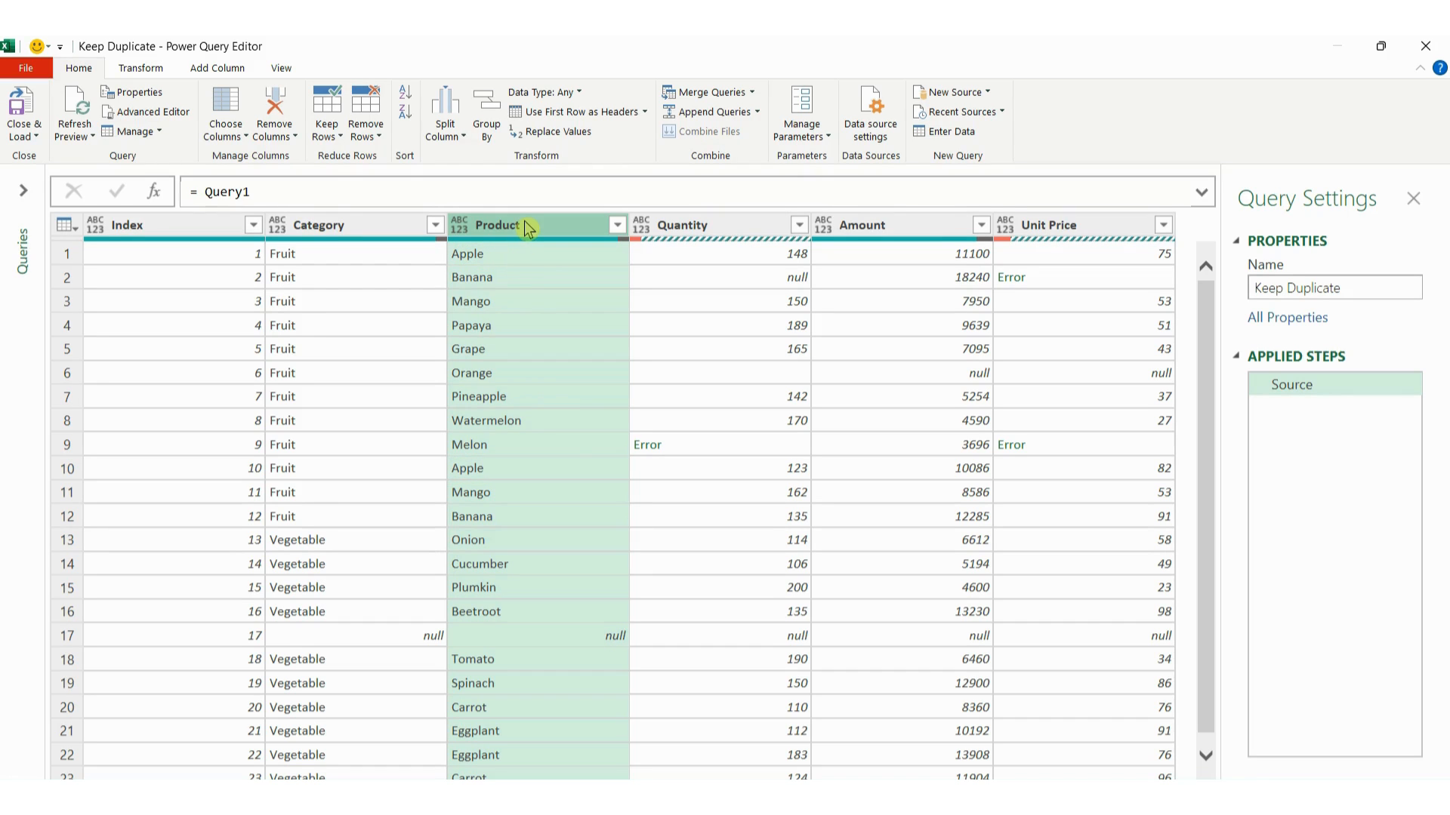
click(337, 144)
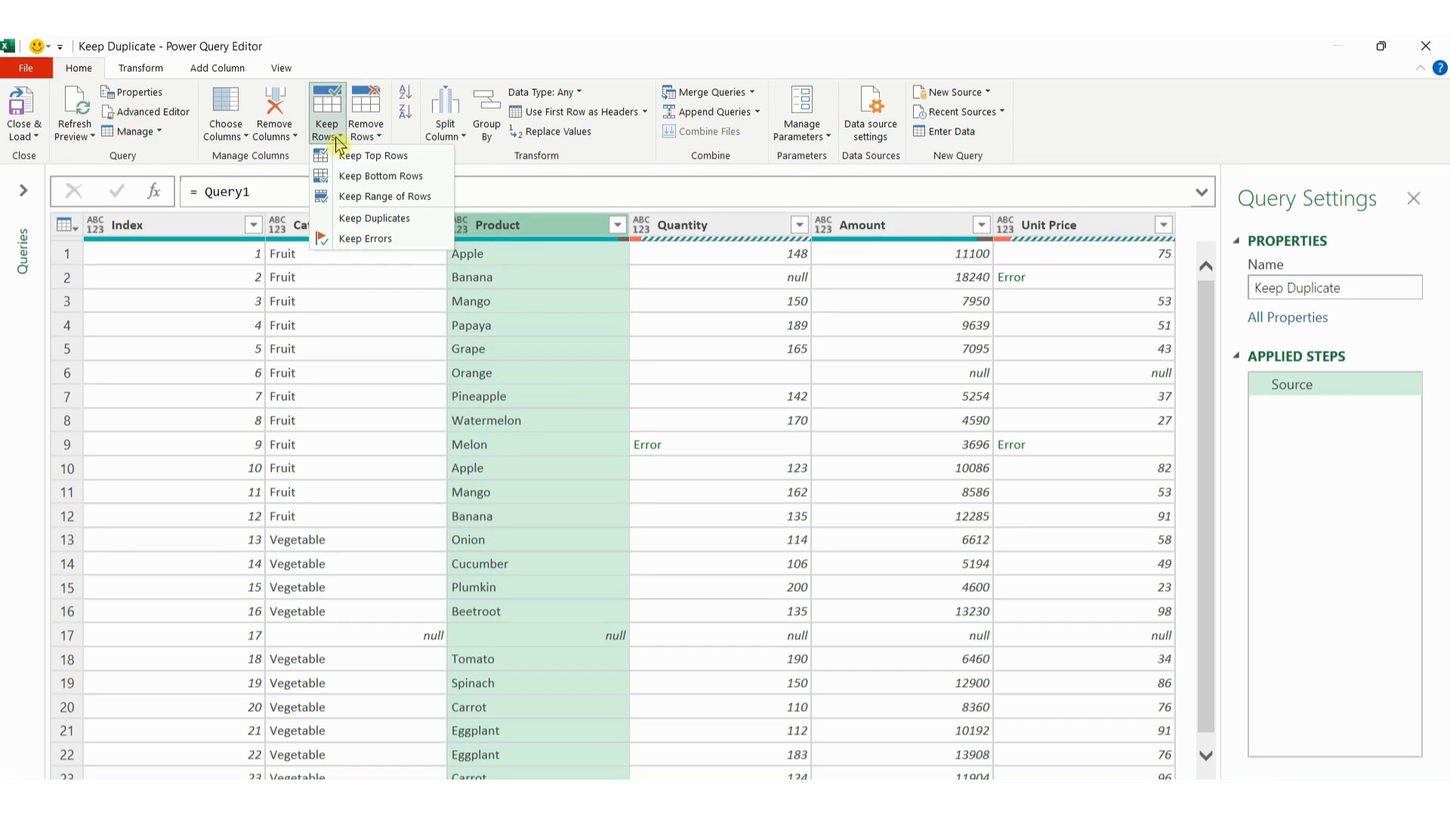
click(372, 227)
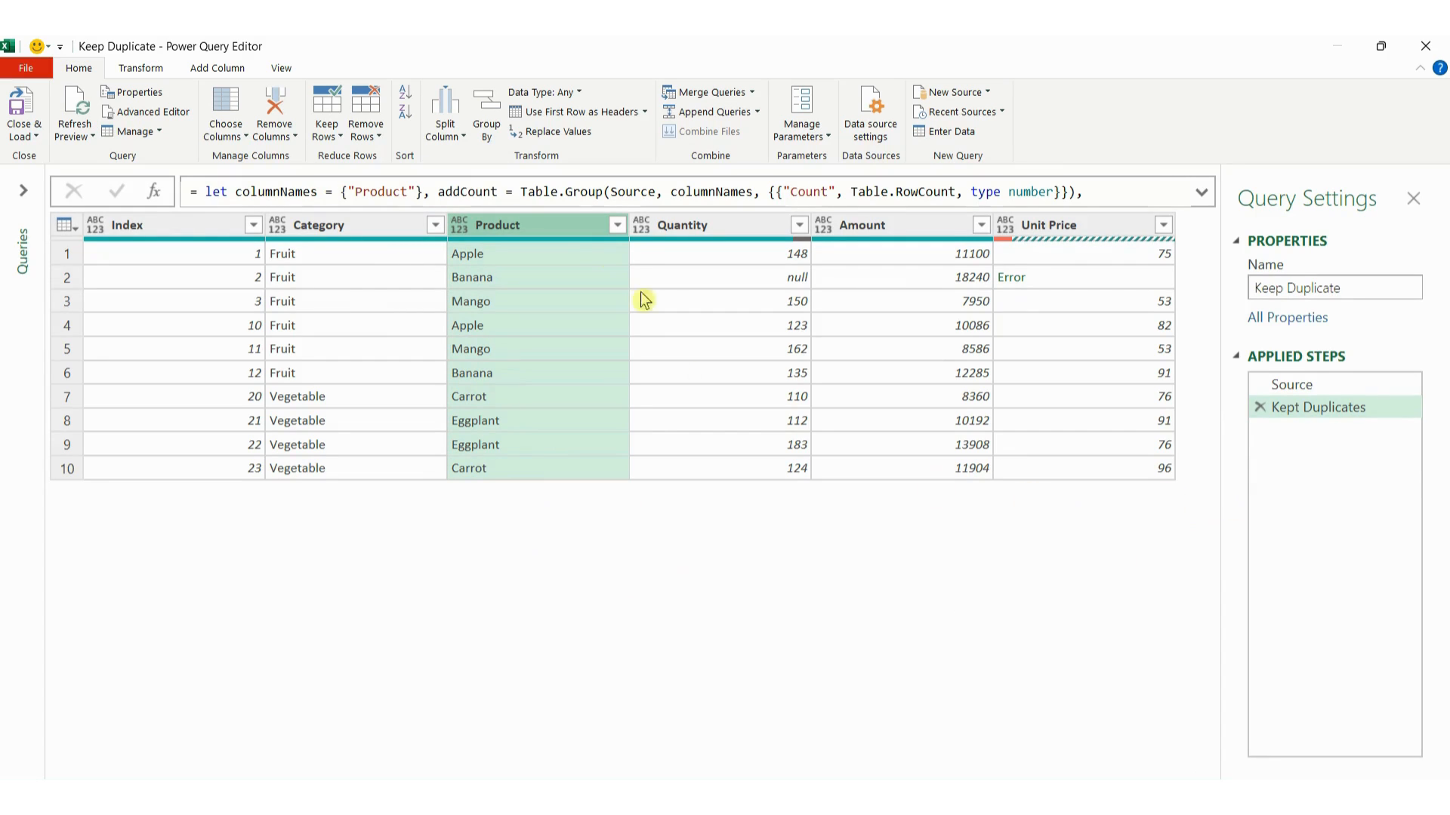
click(617, 227)
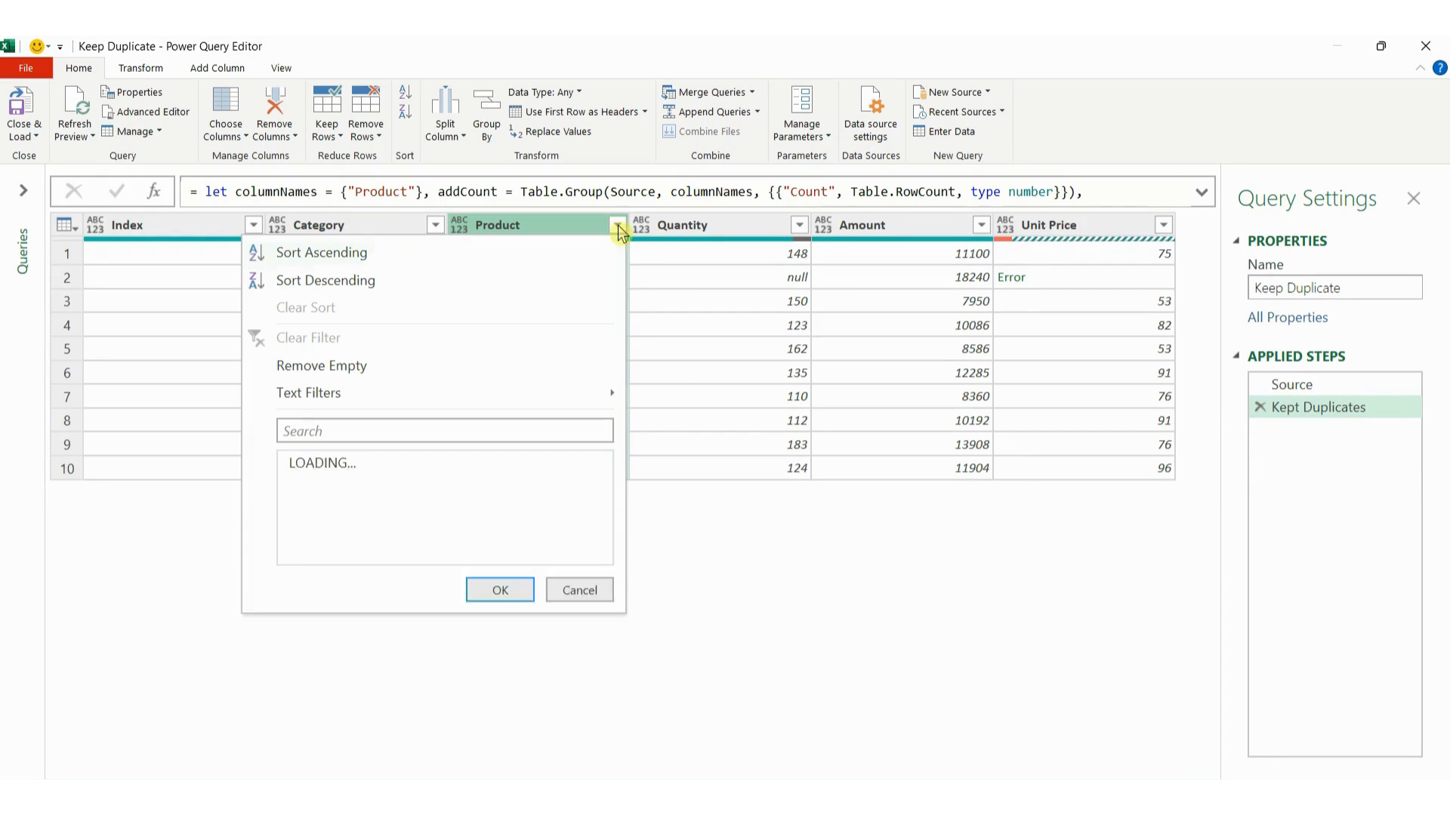
click(459, 254)
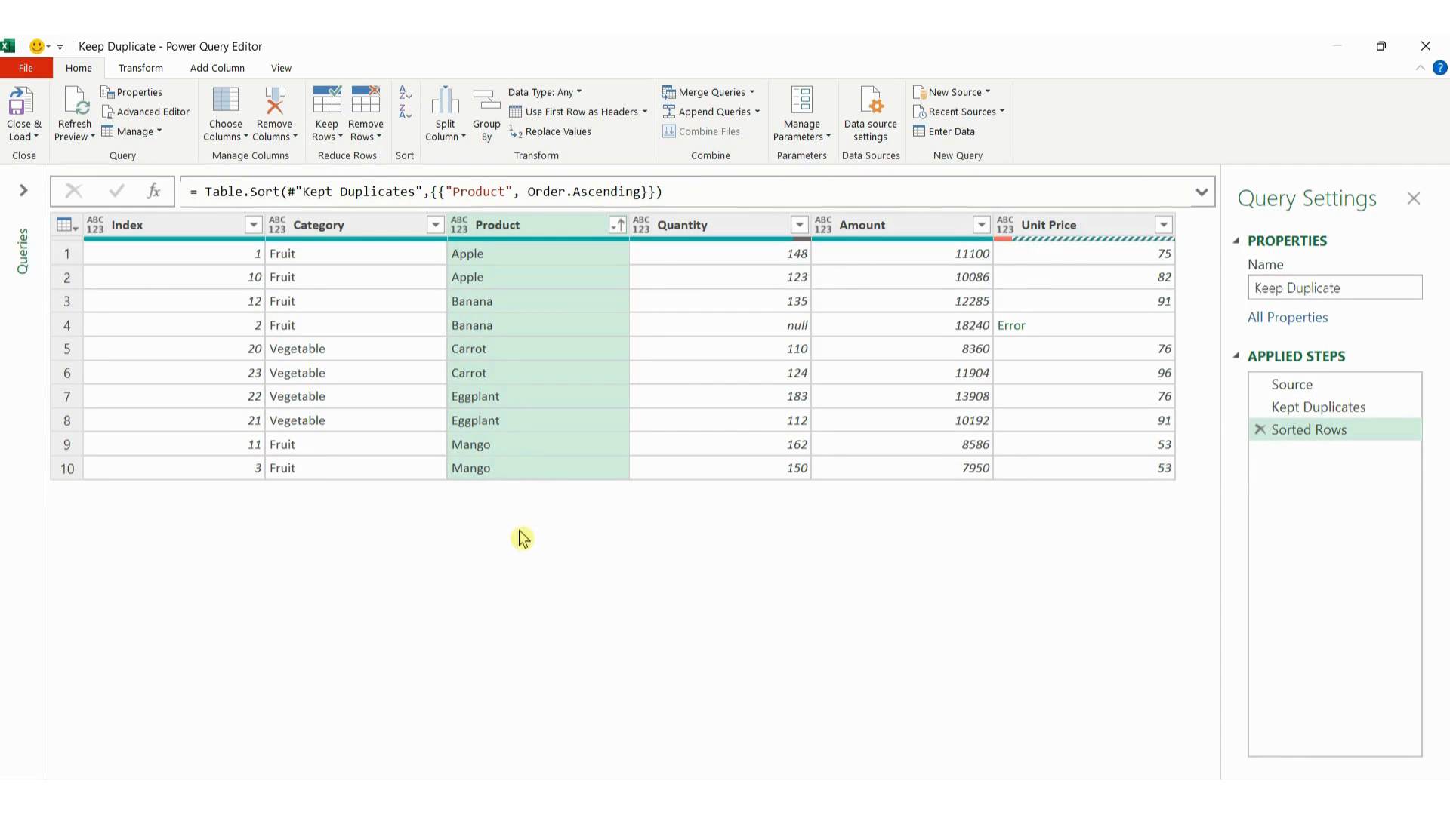
mouse_move(440, 244)
mouse_down()
mouse_move(473, 288)
mouse_move(529, 291)
mouse_up()
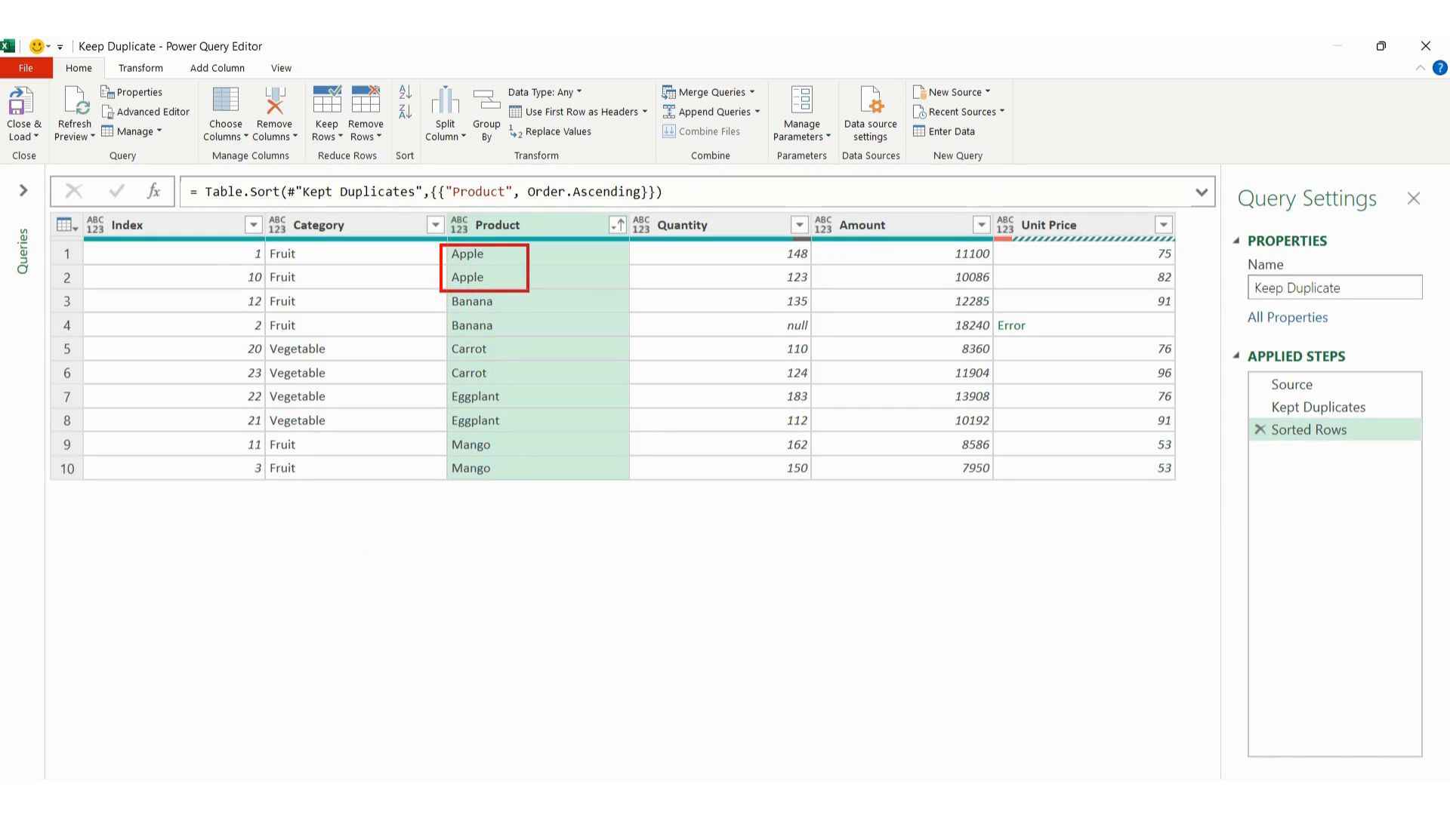
drag(437, 296, 526, 341)
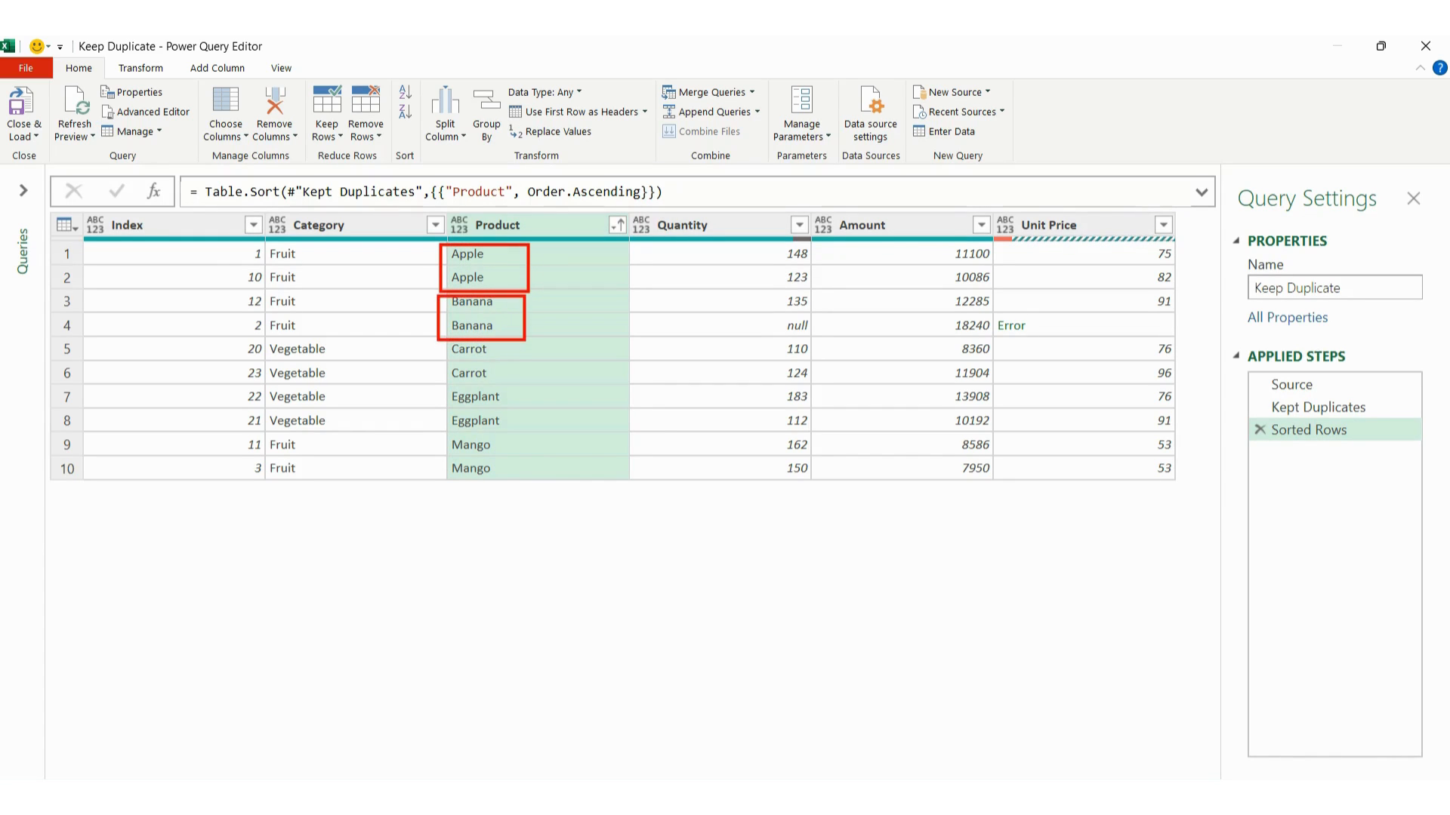
mouse_move(436, 344)
mouse_down()
mouse_move(467, 374)
mouse_move(520, 382)
mouse_move(522, 427)
mouse_up()
mouse_move(434, 437)
mouse_down()
mouse_move(480, 478)
mouse_move(525, 487)
mouse_up()
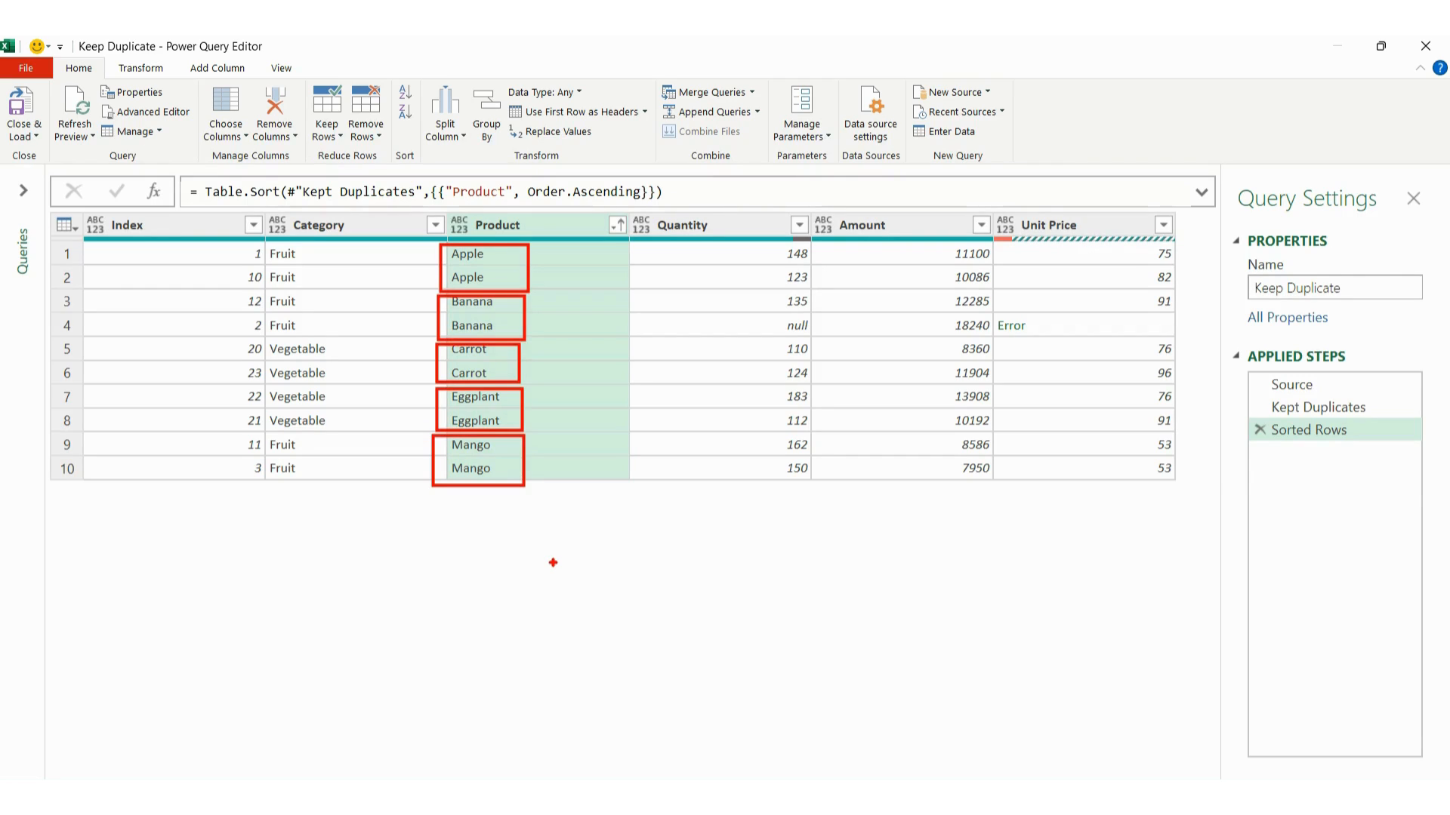
key(Escape)
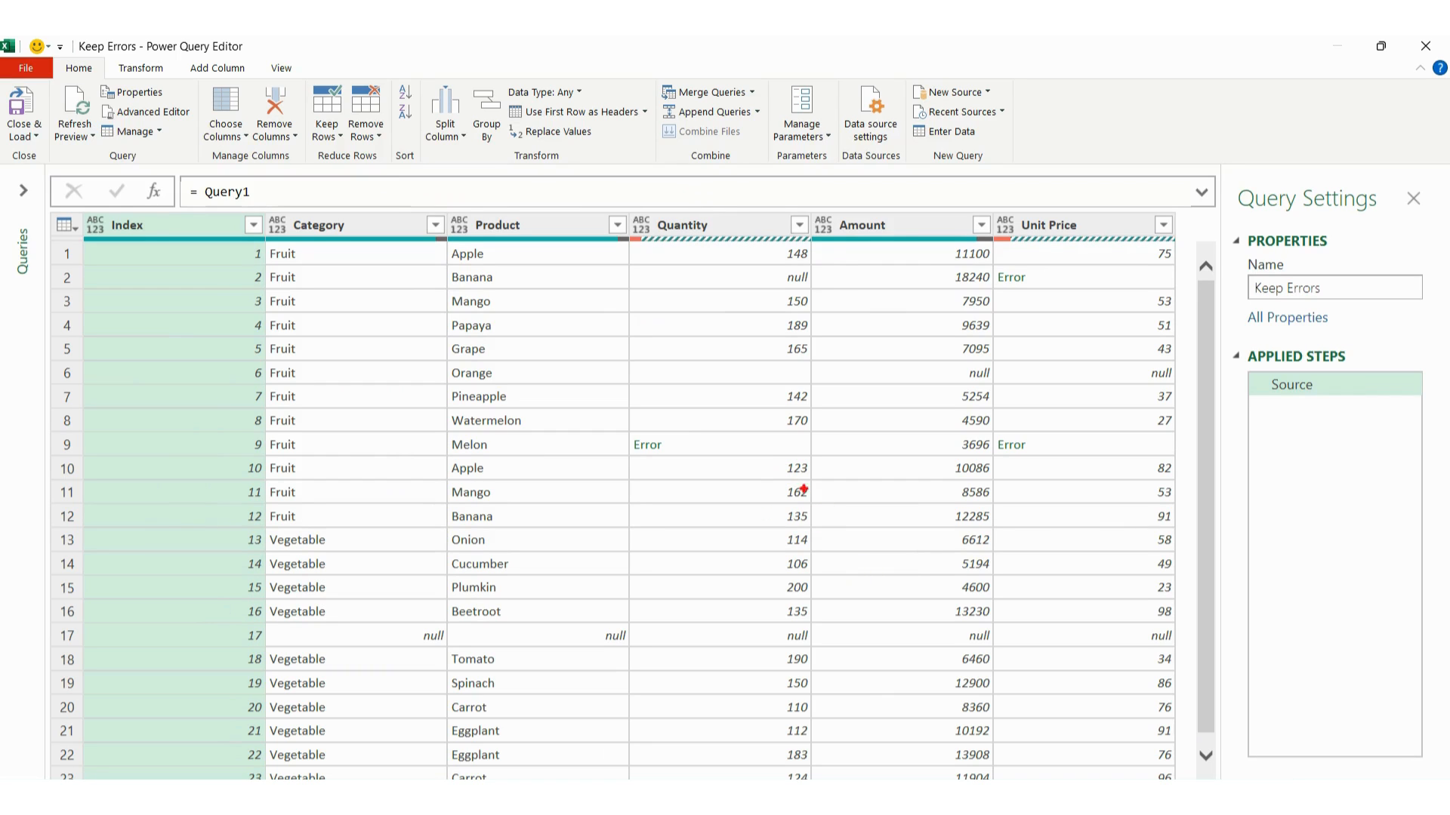
drag(990, 264, 1029, 293)
drag(993, 431, 1044, 456)
mouse_move(622, 432)
mouse_down()
mouse_move(631, 453)
mouse_move(670, 461)
mouse_up()
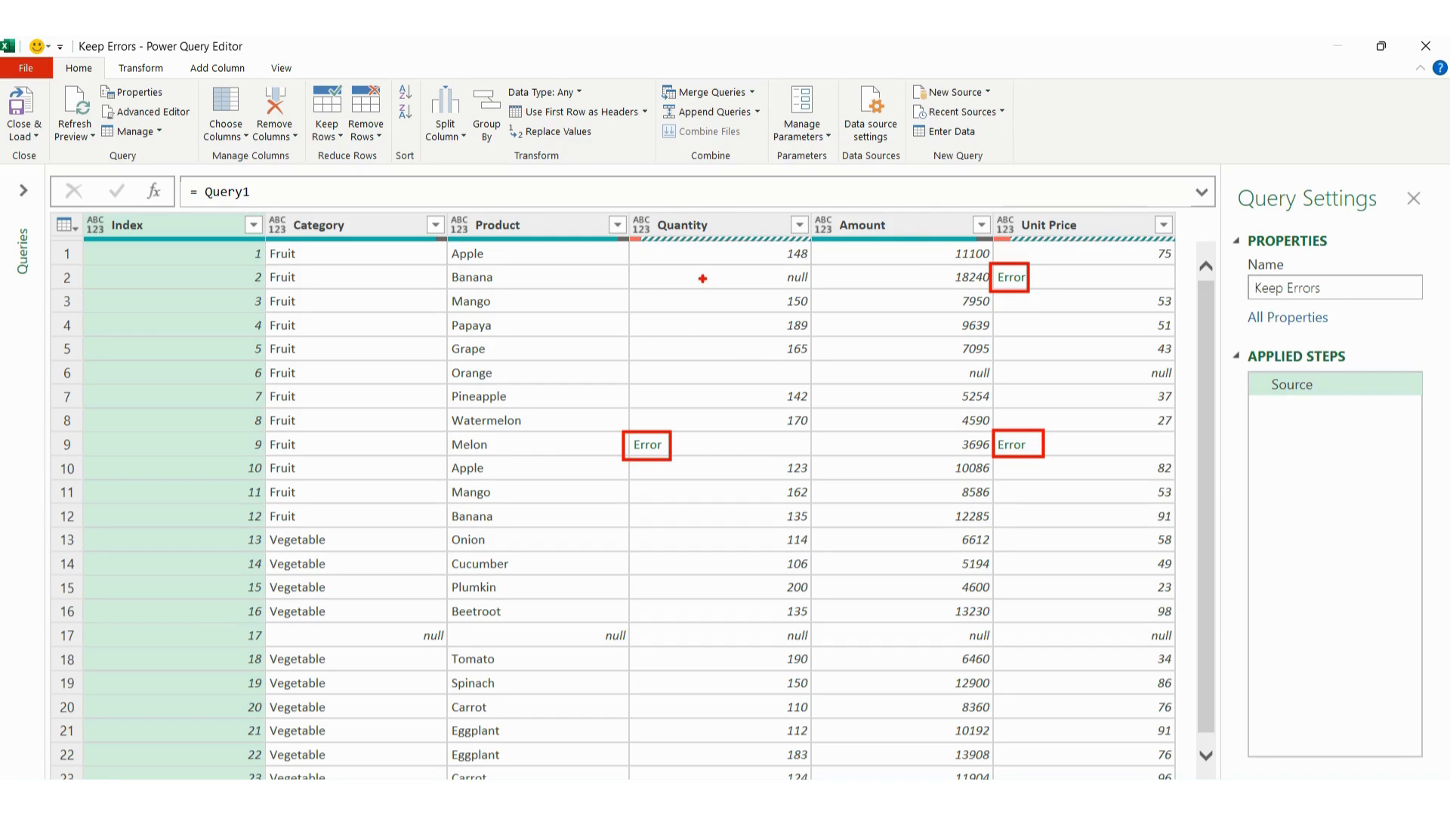
drag(911, 274, 687, 275)
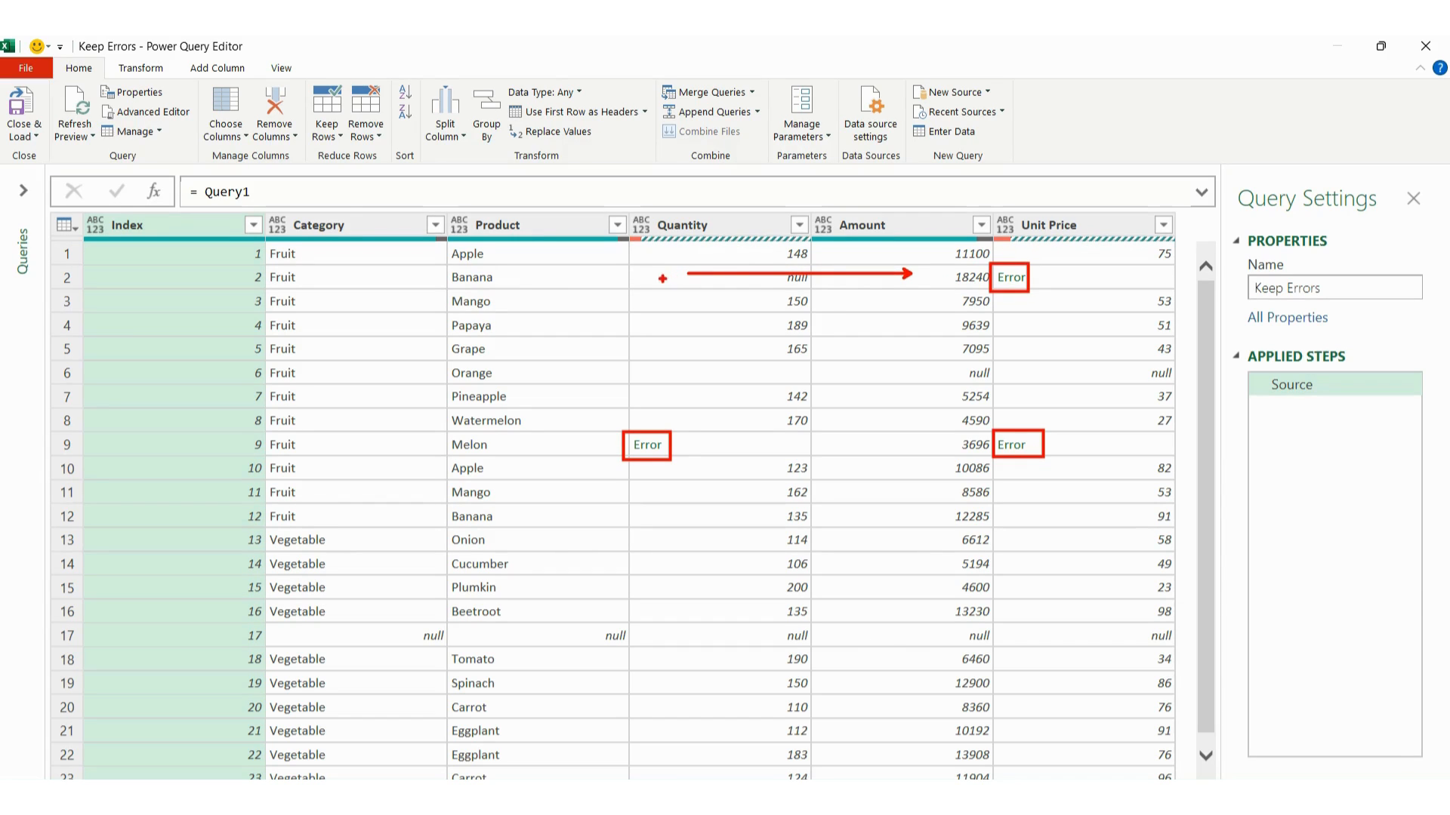
mouse_move(652, 267)
mouse_down()
mouse_move(671, 280)
mouse_move(651, 282)
mouse_up()
key(Escape)
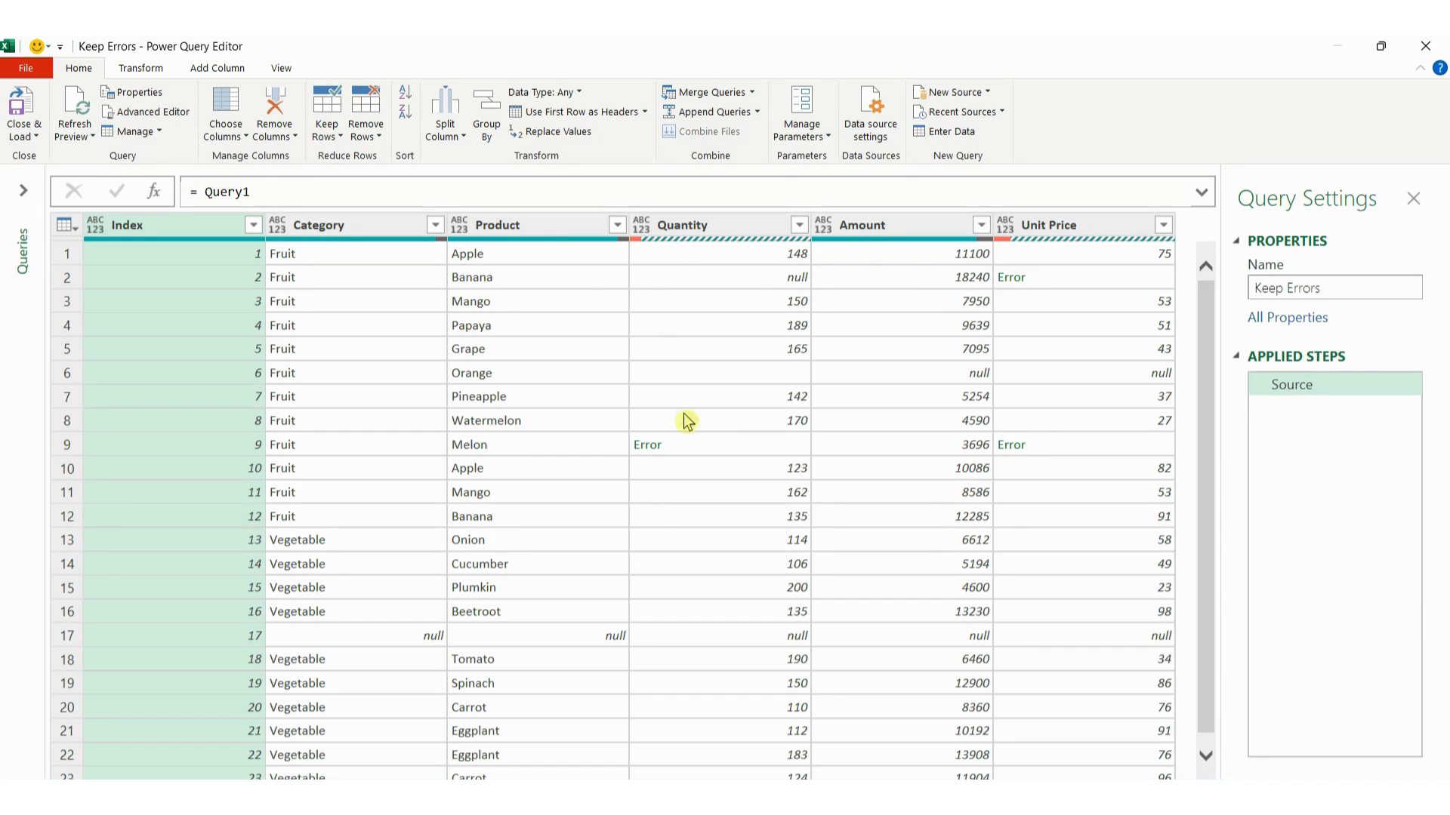
- Try keeping only the rows with errors in the Quantity column of the Keep Errors query, and delete that applied step
click(723, 227)
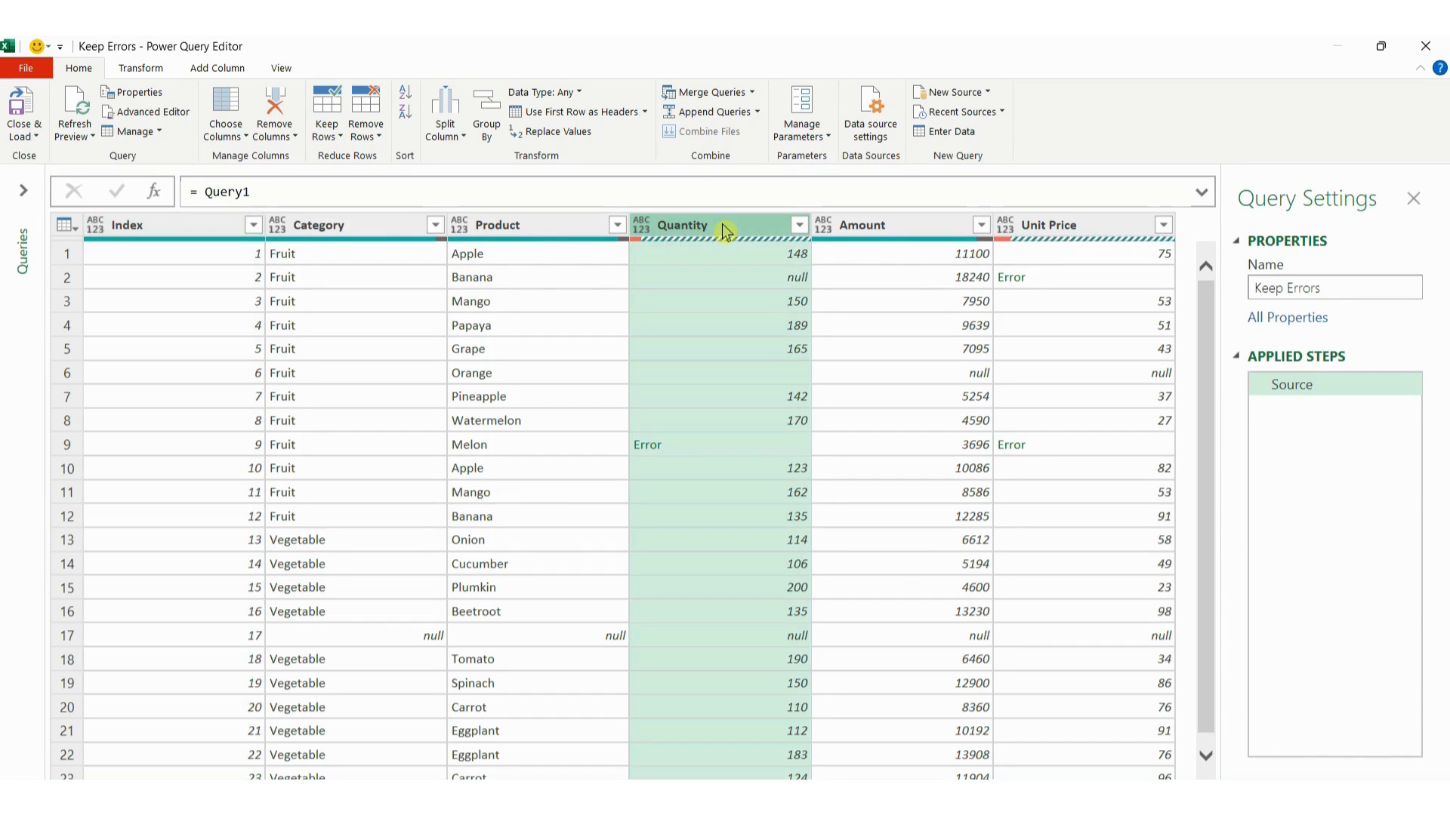
click(329, 131)
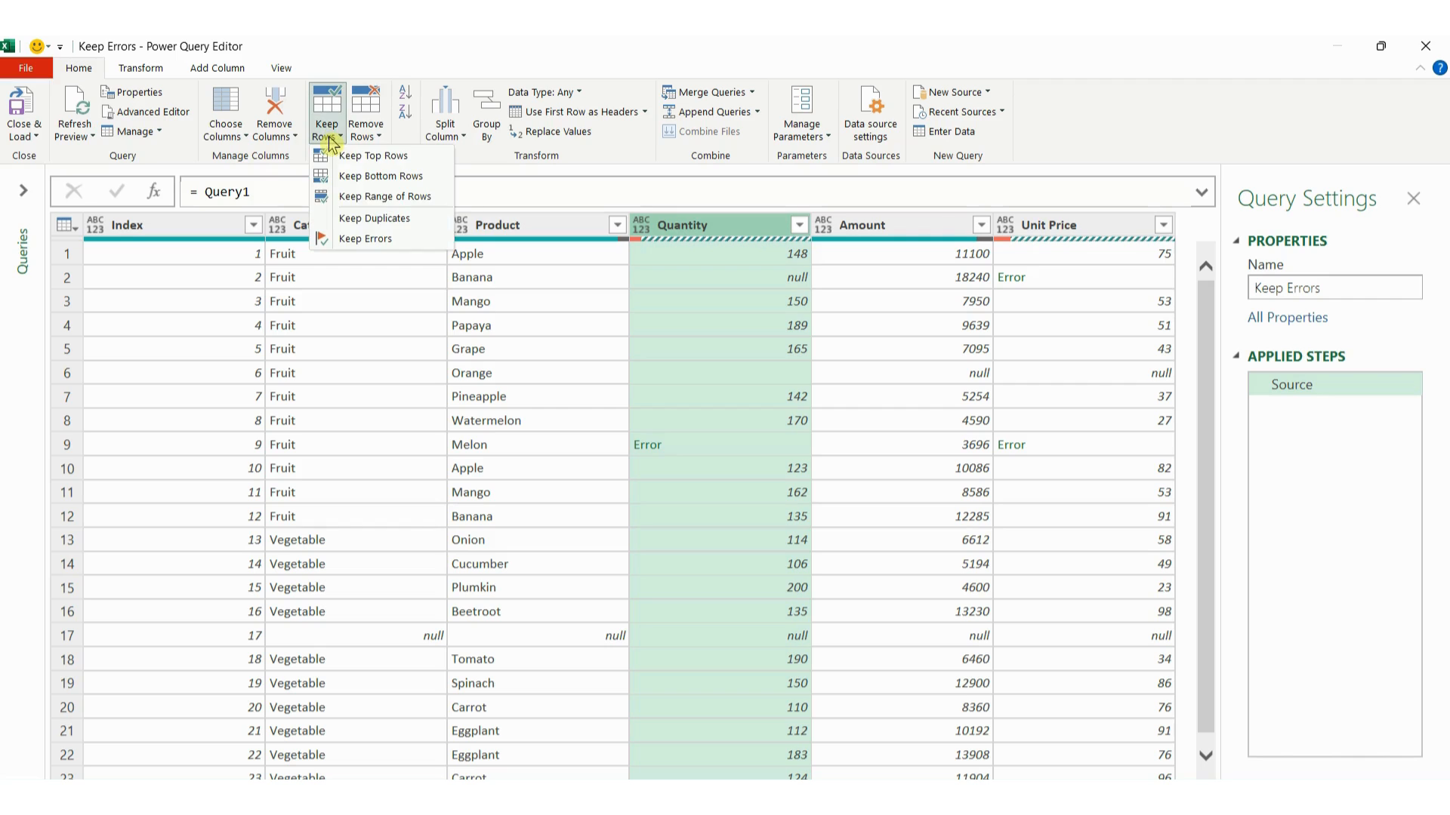
click(377, 240)
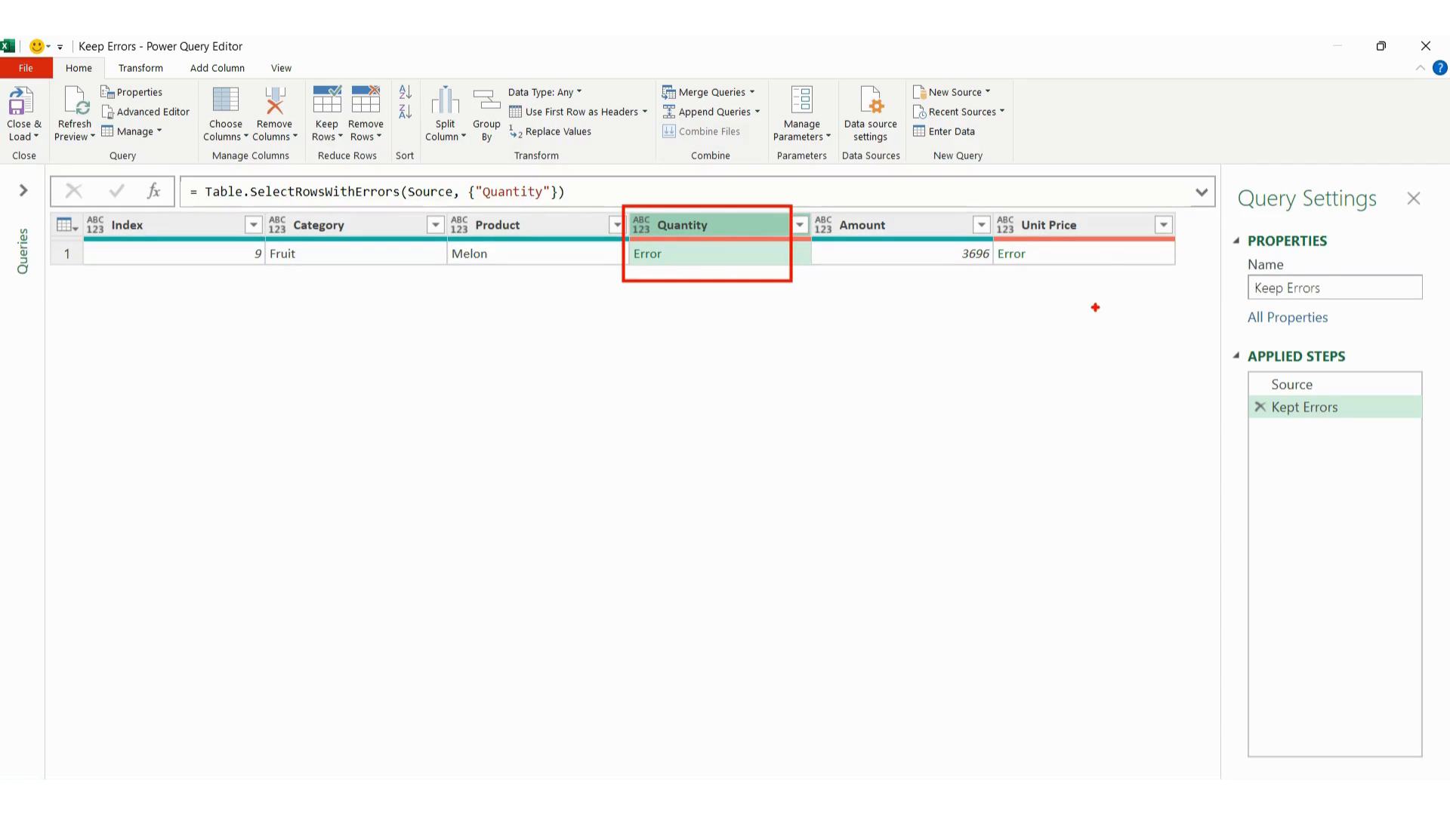
click(1259, 408)
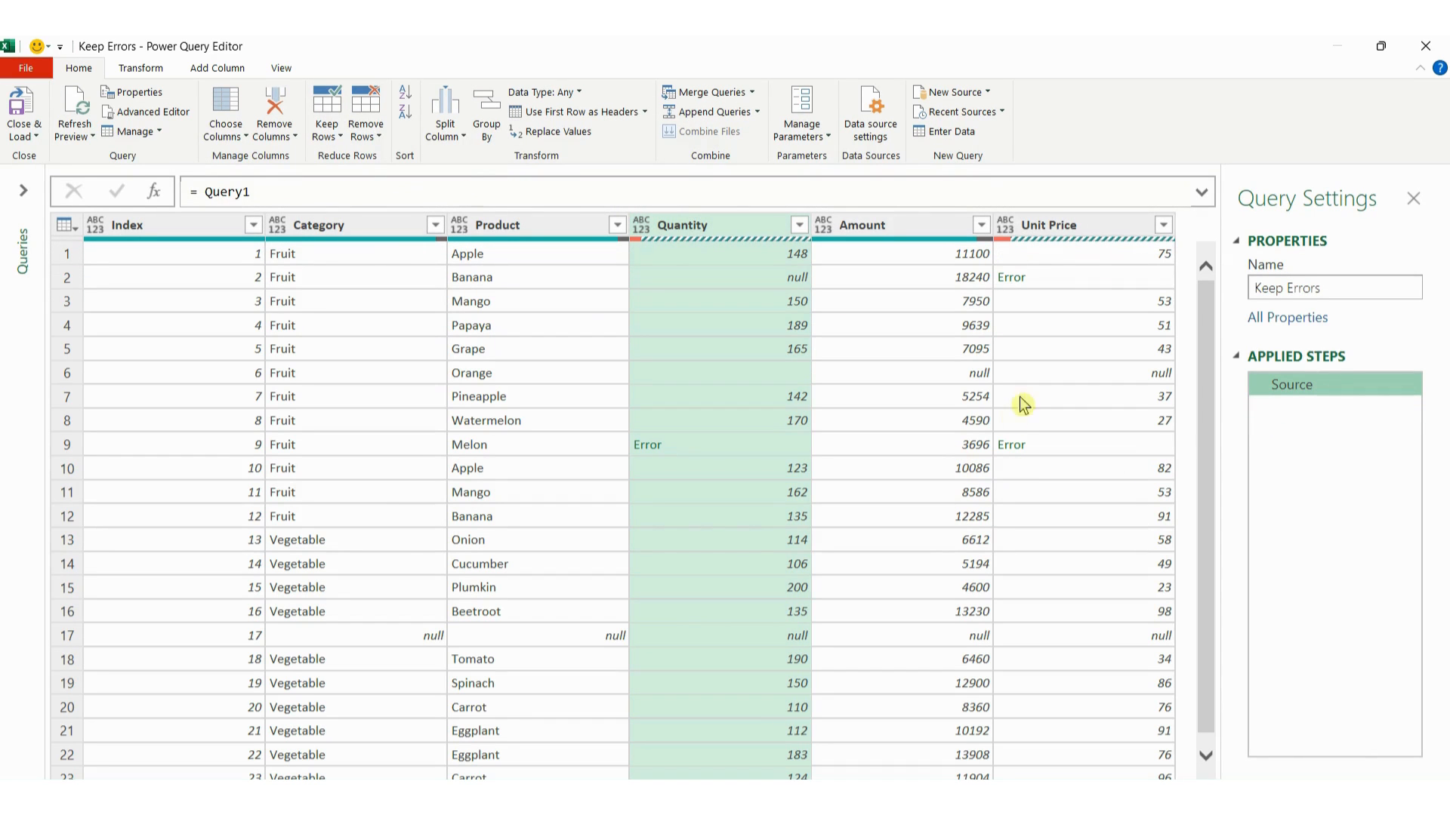
- Try keeping only the rows with errors in the Quantity and Unit Price columns, and delete that applied step
click(1055, 226)
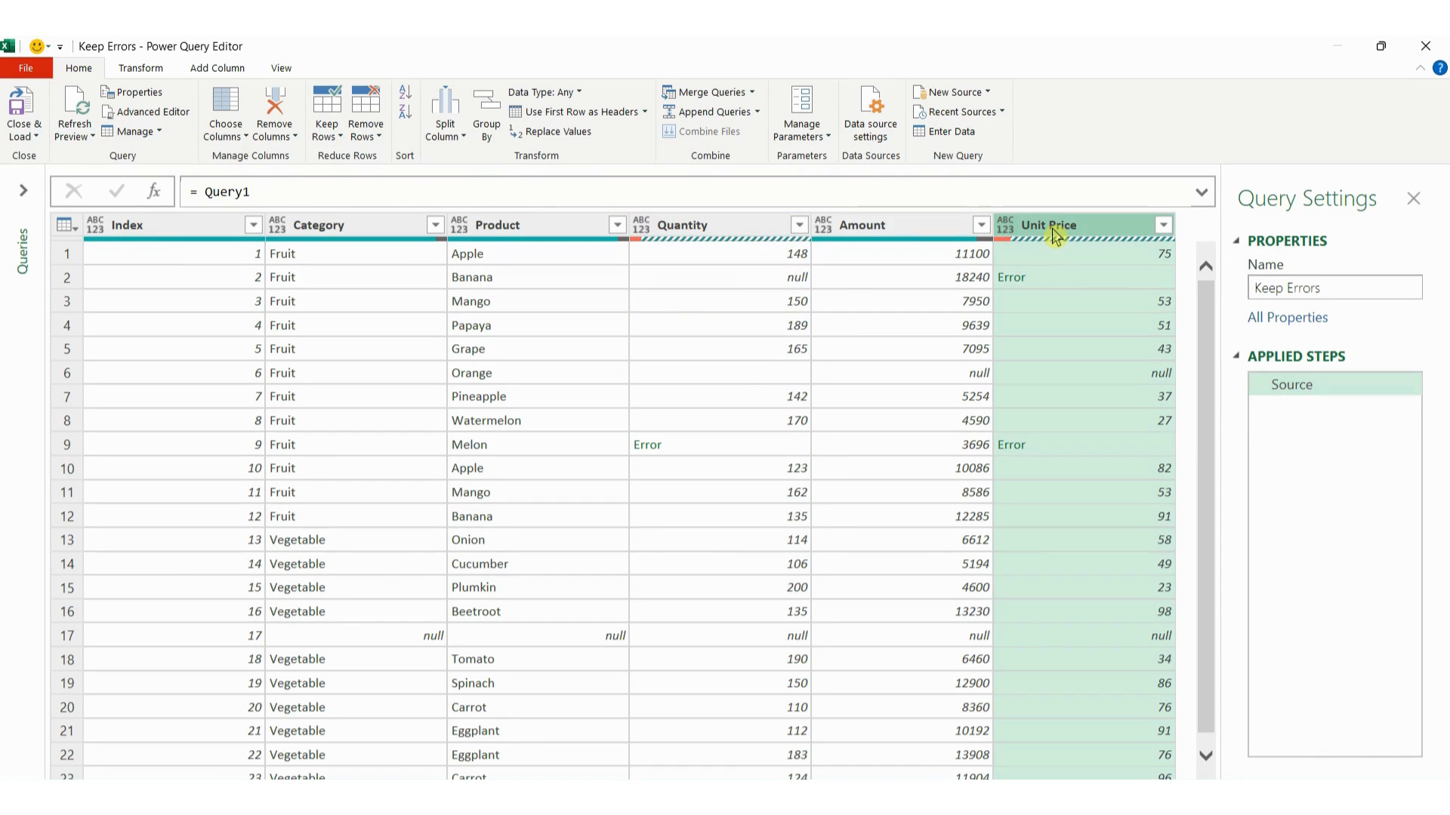
click(723, 232)
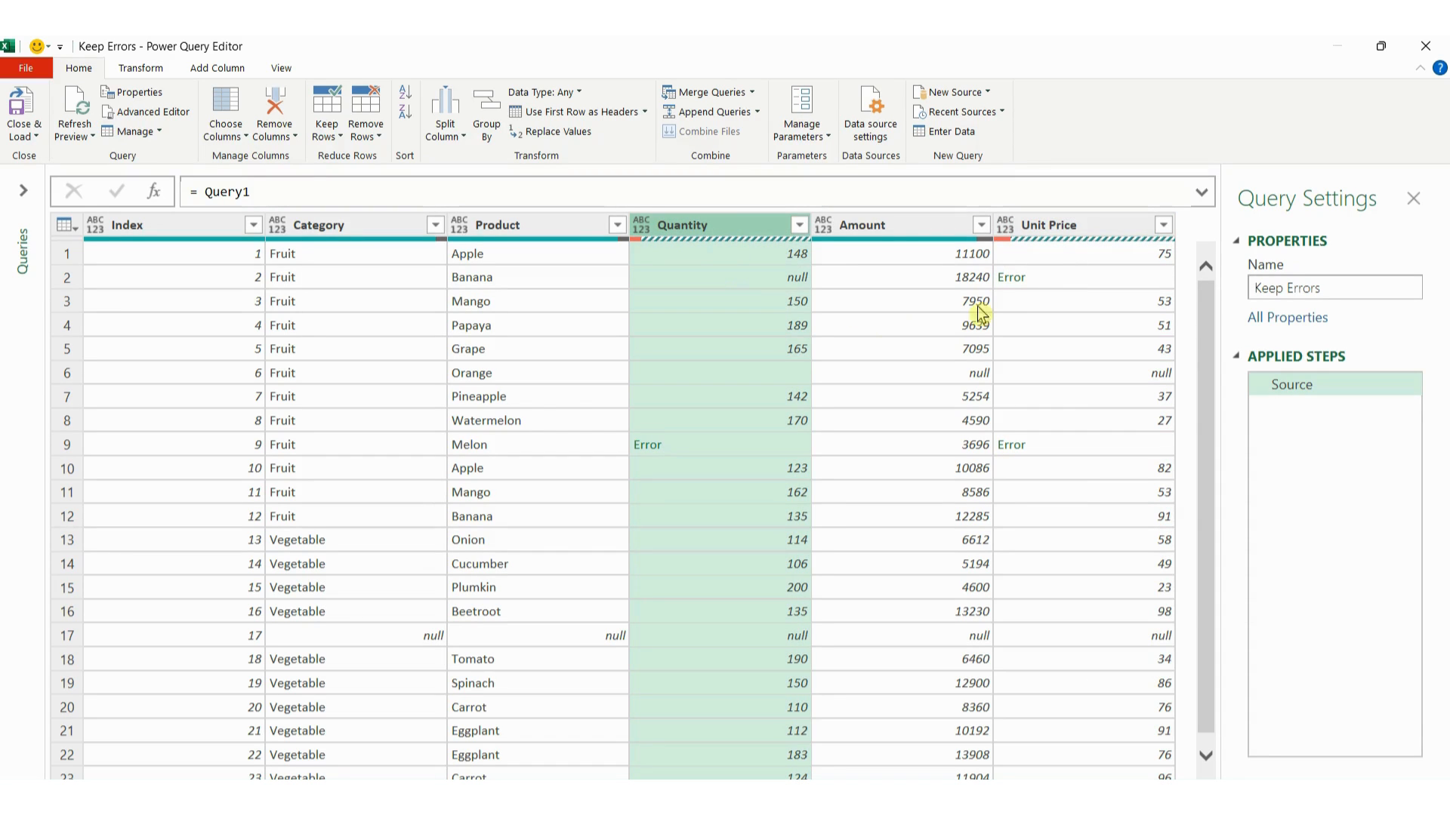
ctrl+click(1075, 226)
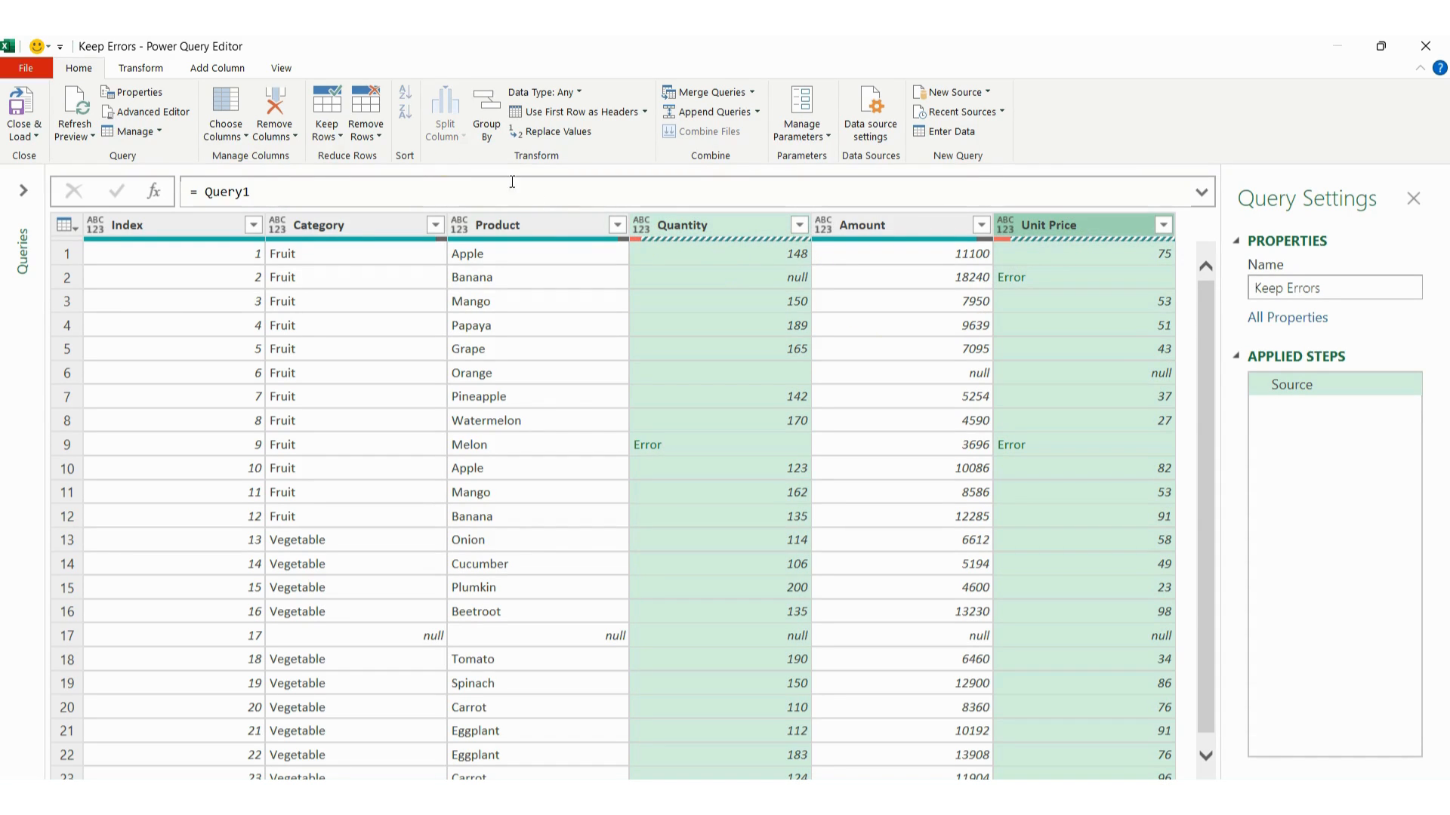
click(325, 136)
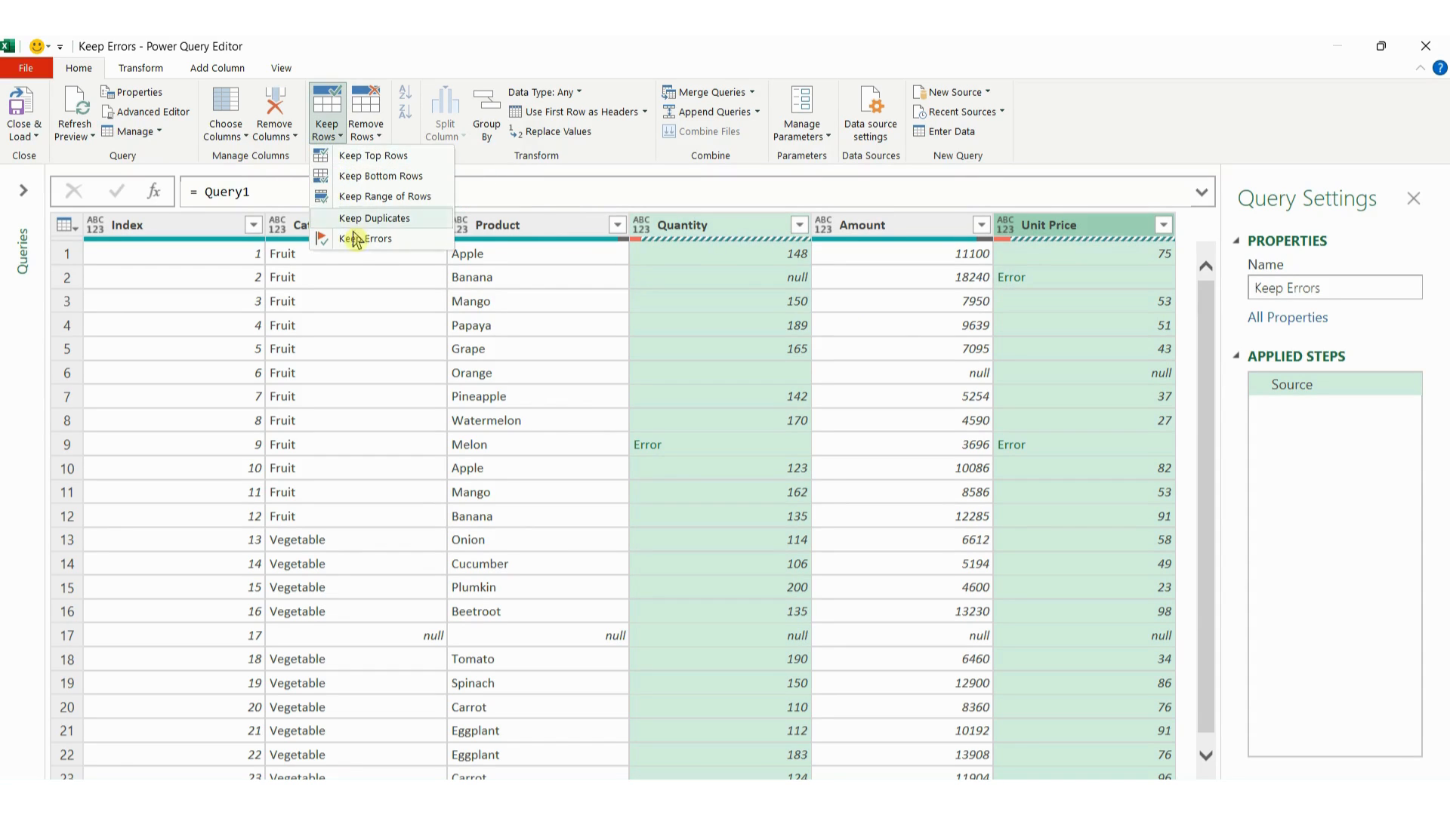
click(357, 238)
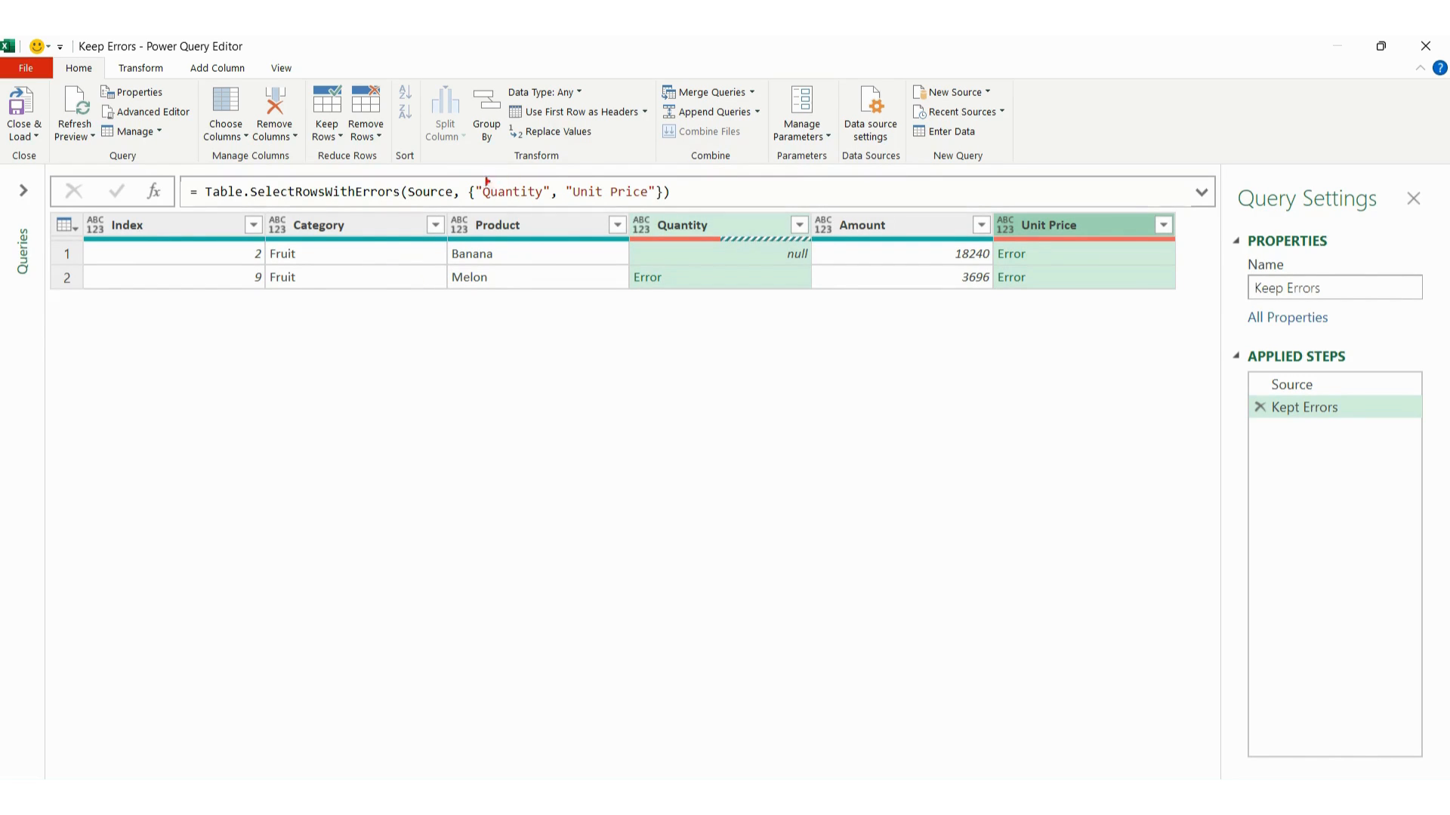
drag(464, 175, 677, 208)
key(Escape)
click(1260, 408)
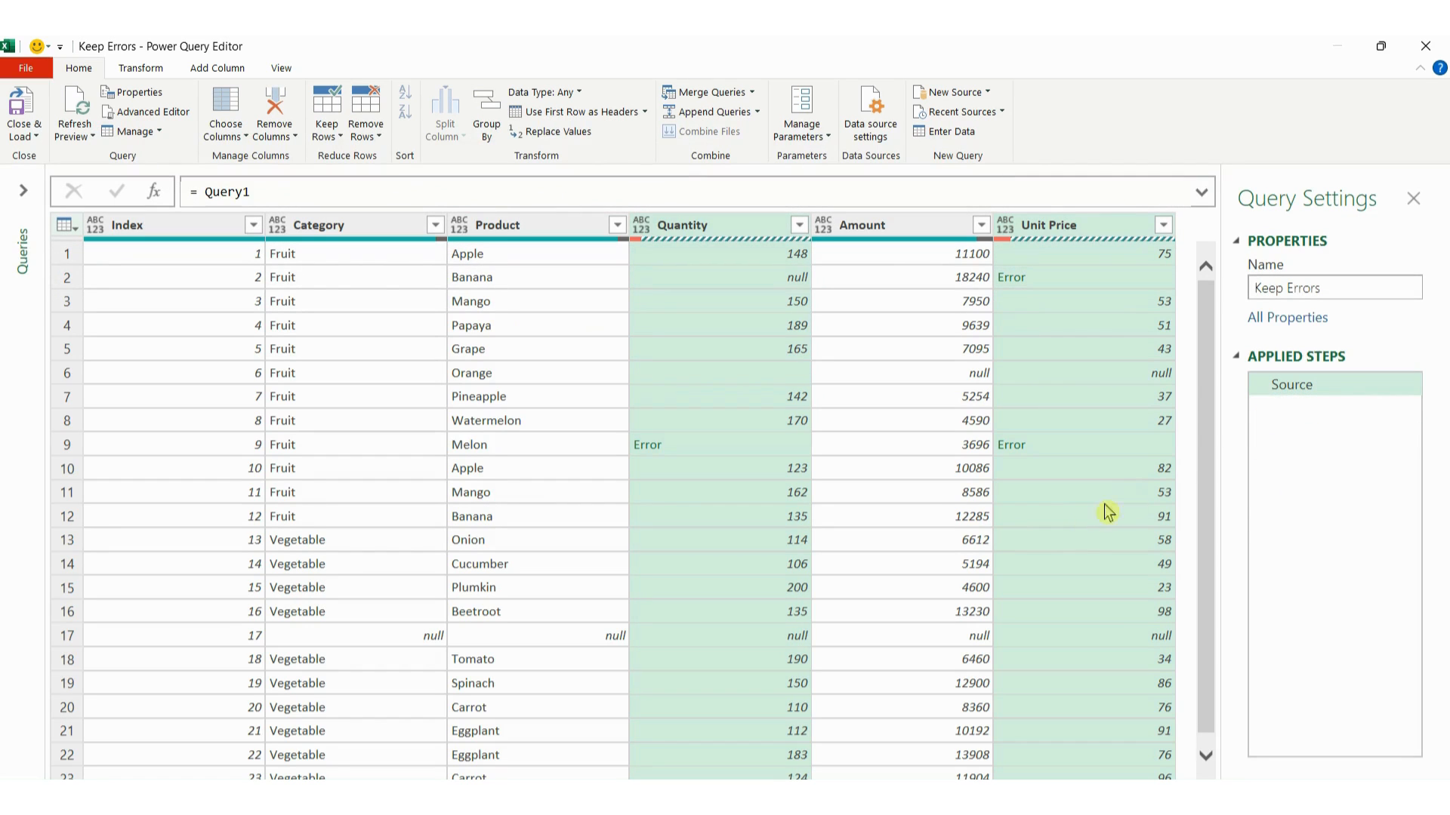
- Keep only the rows with errors in any column from Index through Unit Price in the Keep Errors query
click(175, 228)
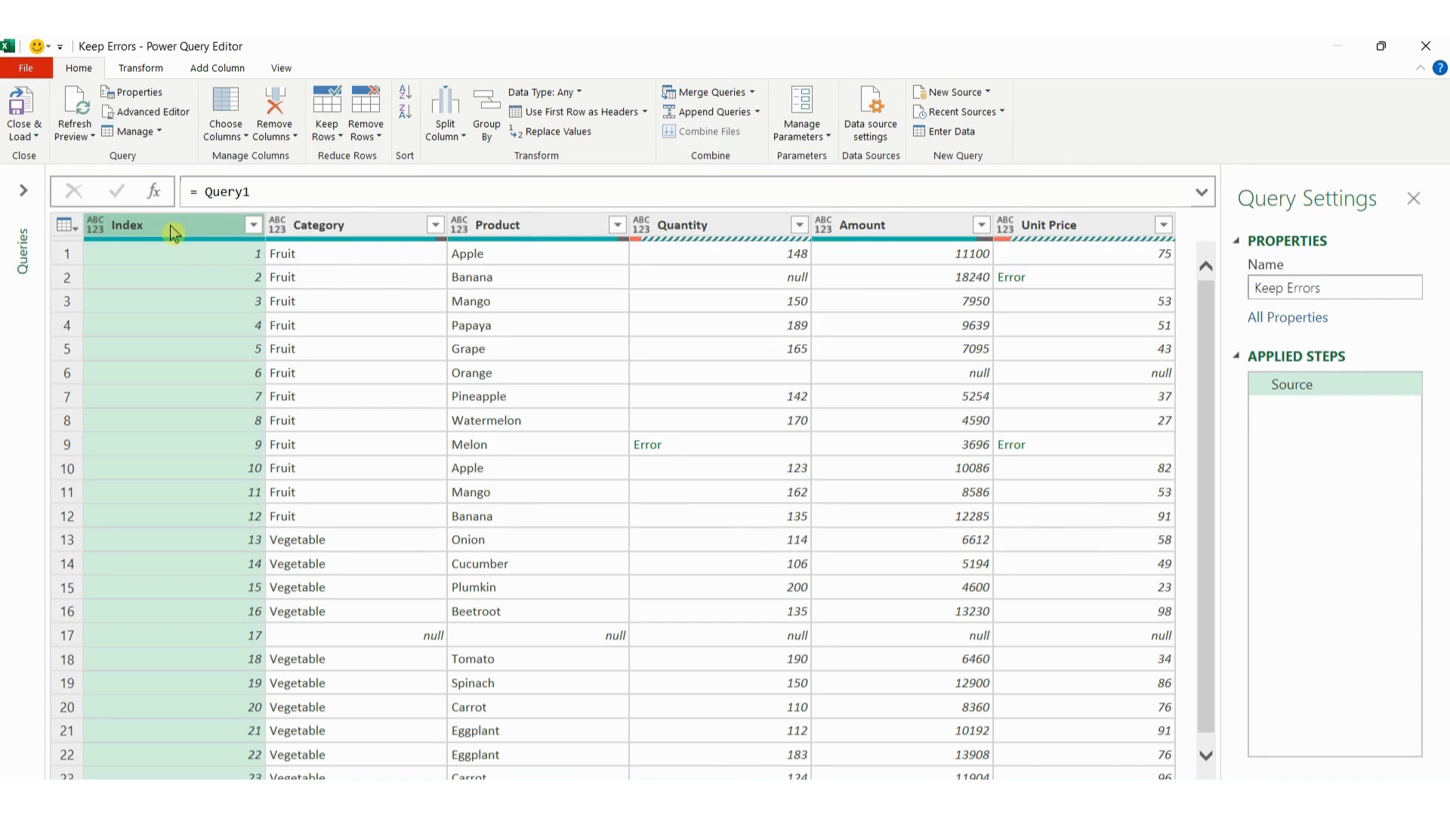
shift+click(1106, 232)
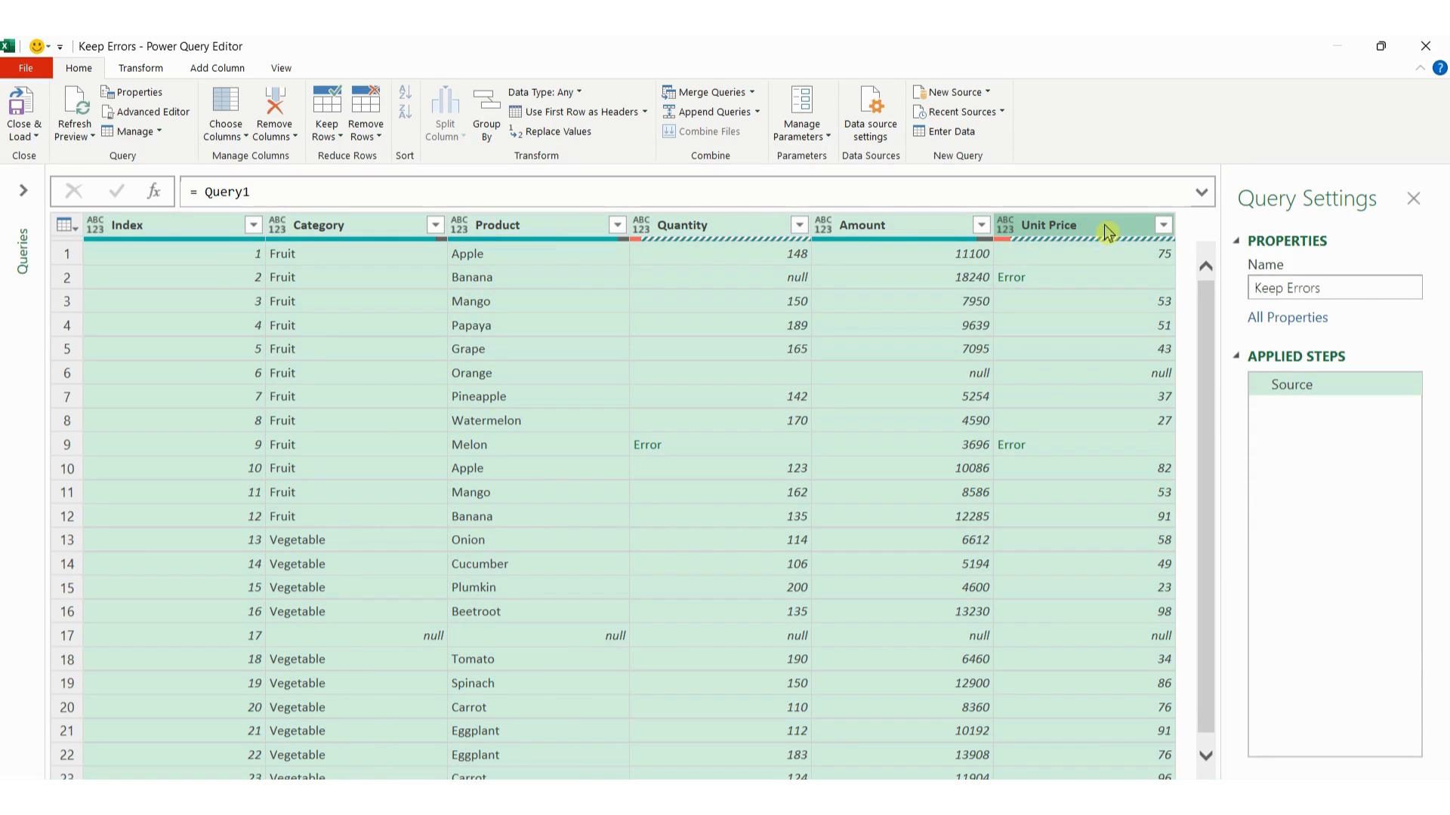
click(328, 134)
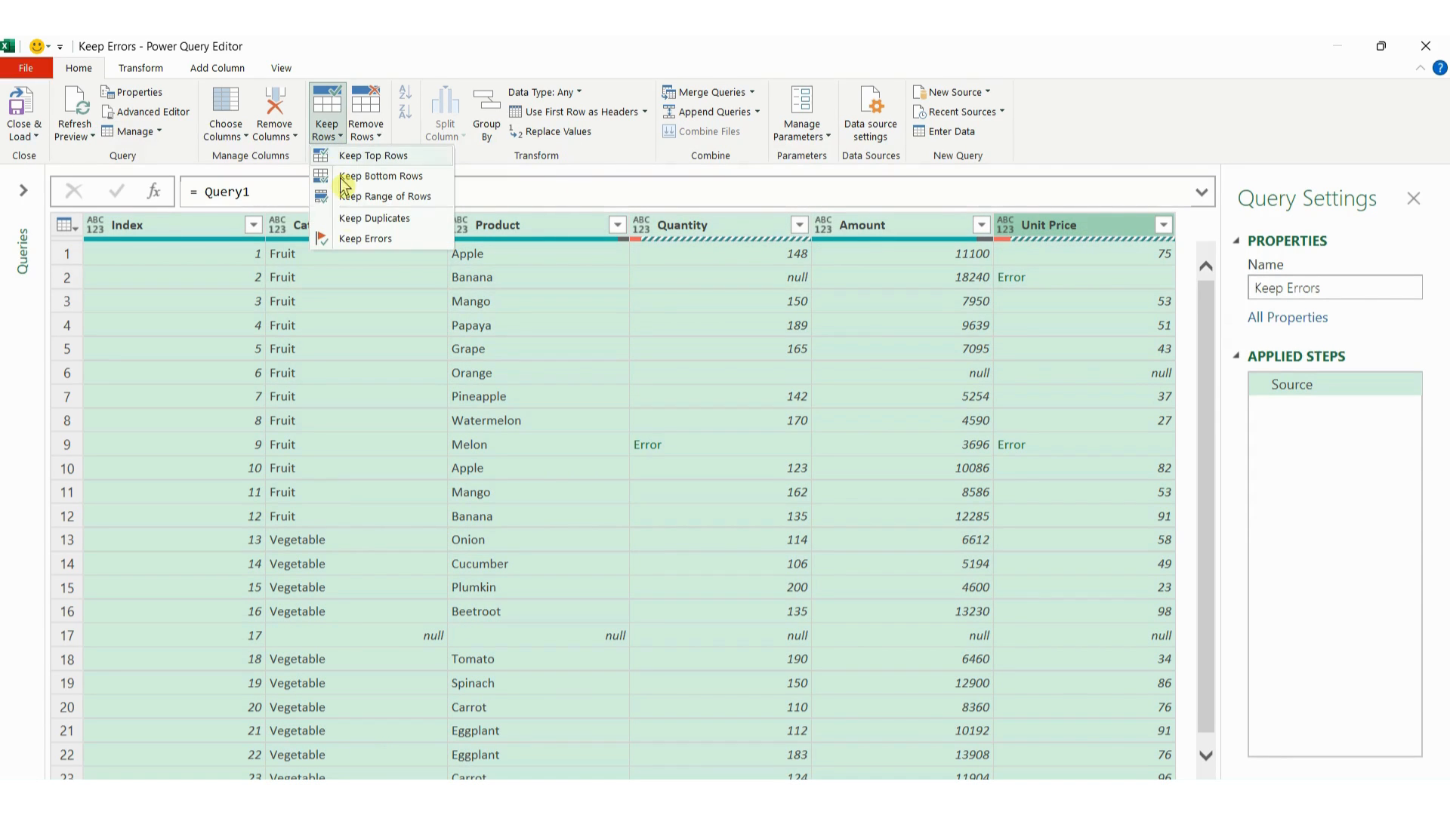
click(364, 240)
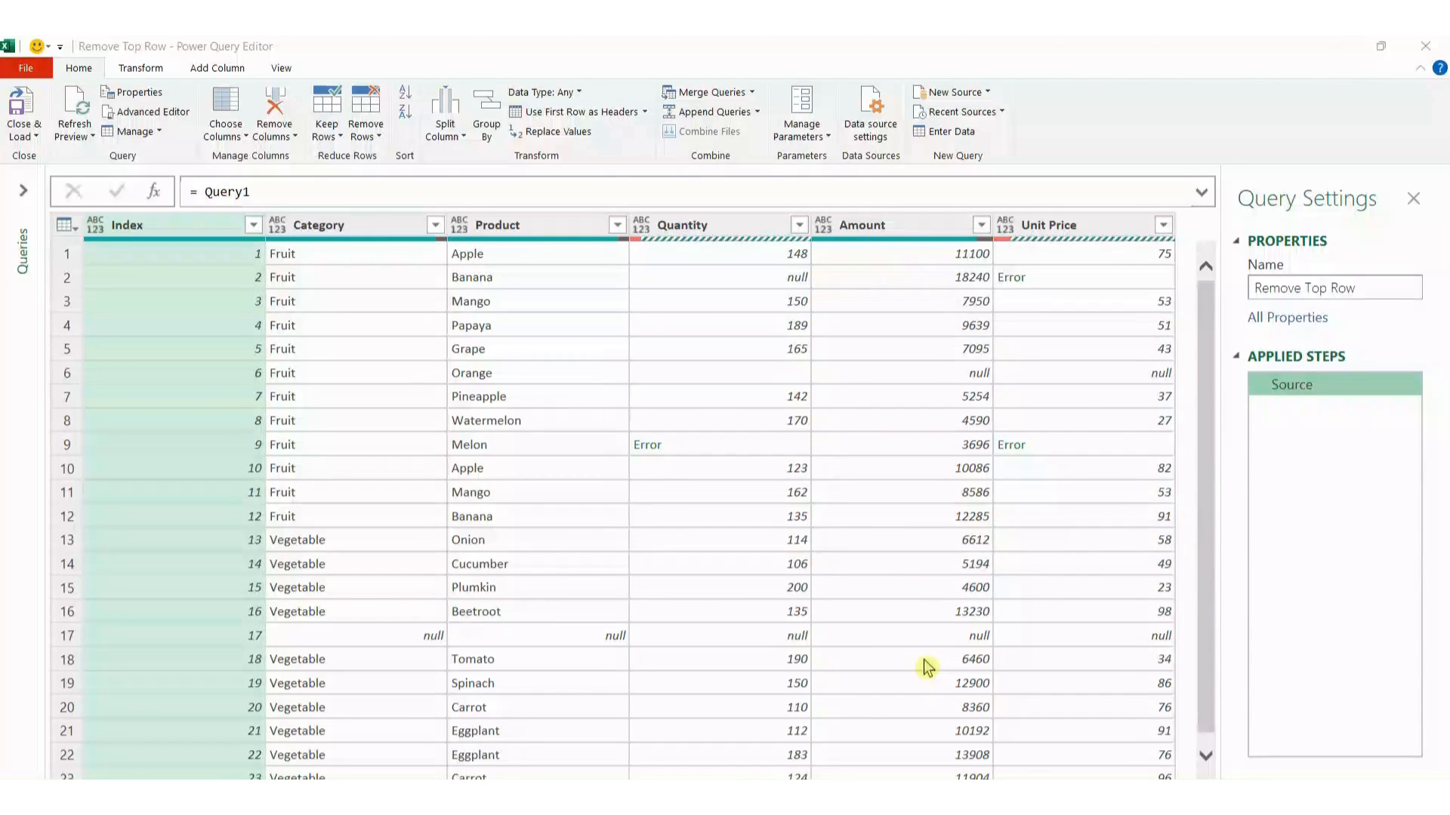
- Remove the top 10 rows from the Remove Top Row query
click(189, 231)
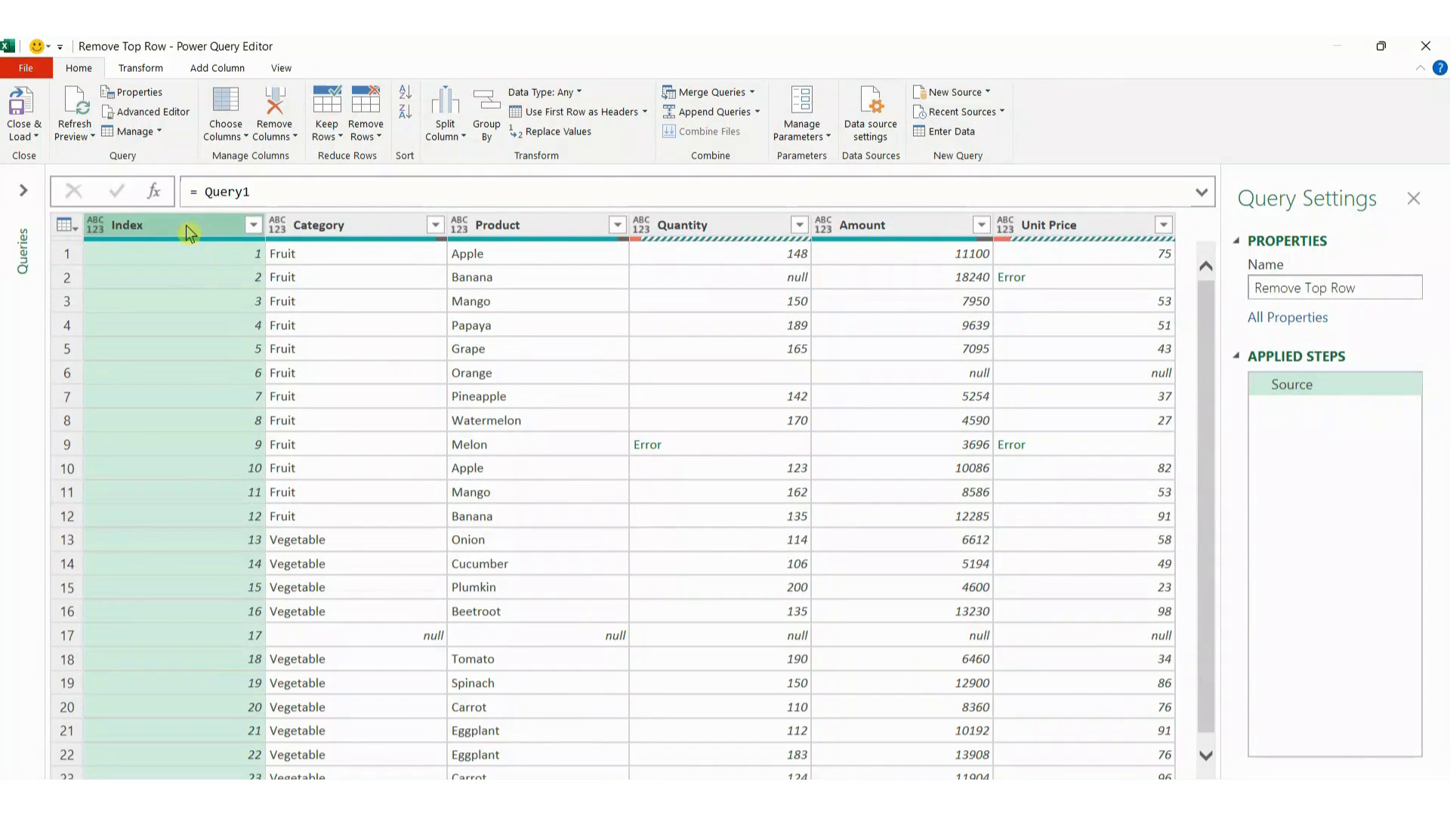
click(373, 141)
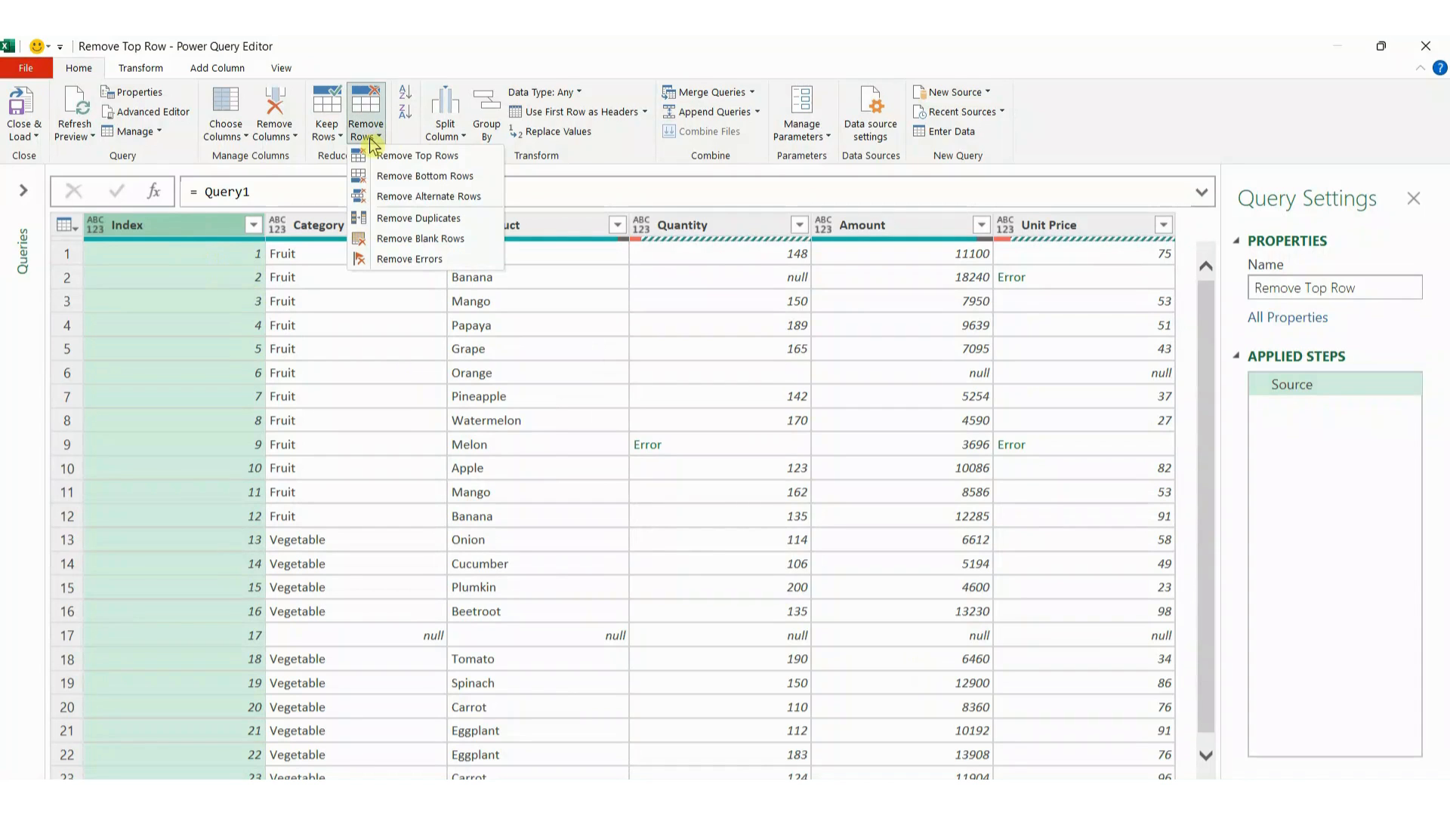
click(404, 157)
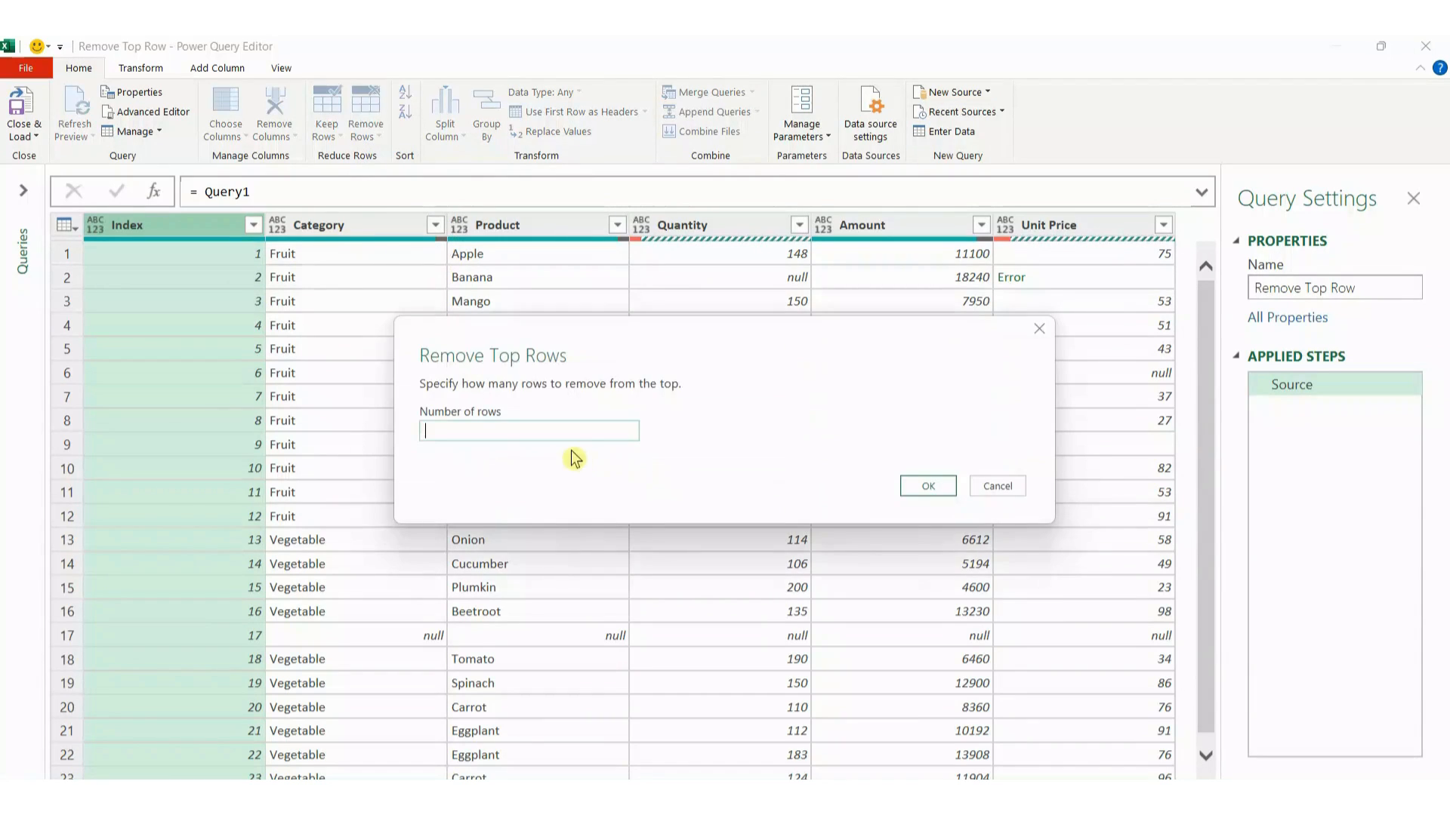
text(10)
click(922, 491)
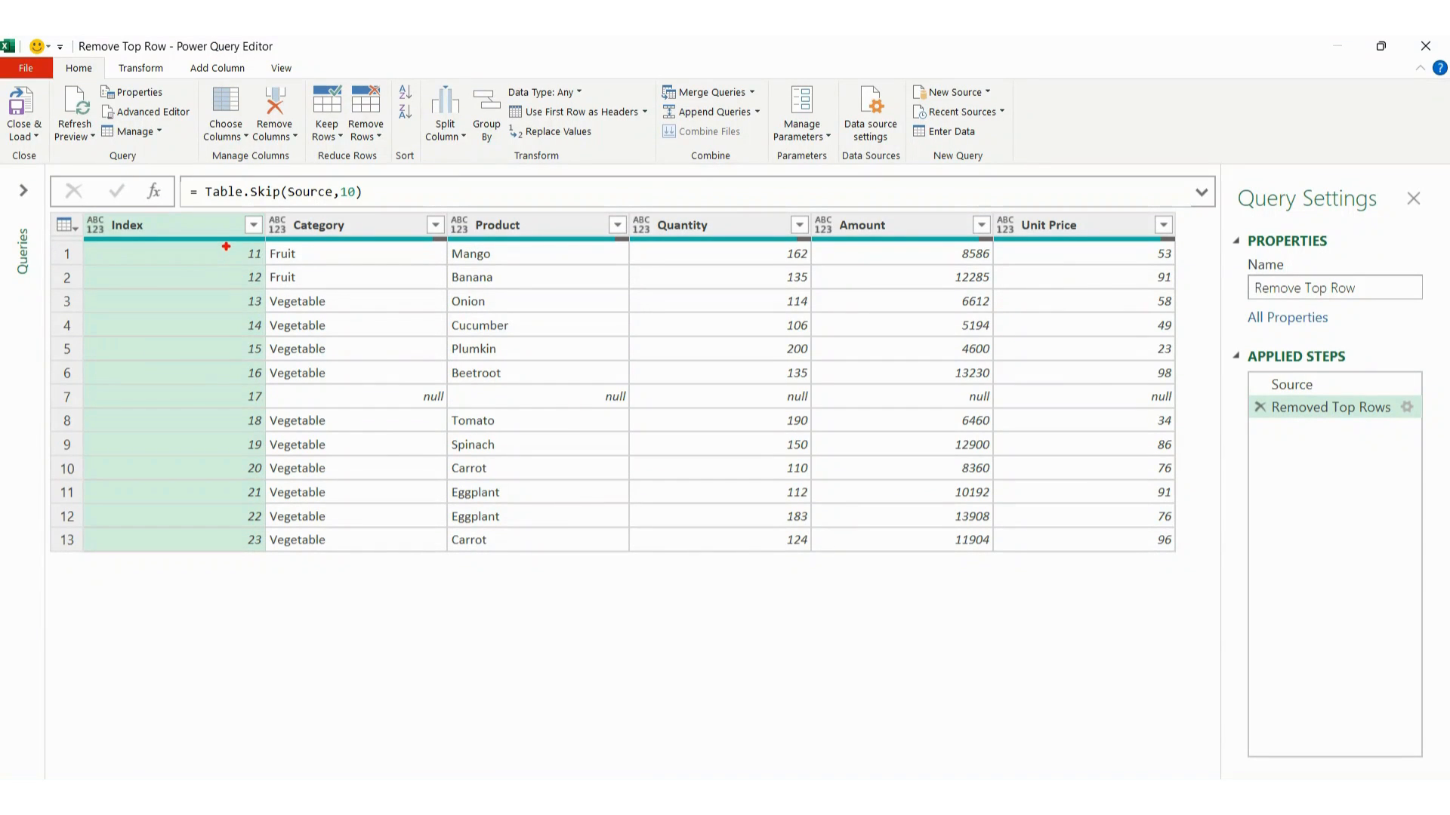
mouse_move(226, 246)
mouse_down()
mouse_move(290, 501)
mouse_move(375, 570)
mouse_up()
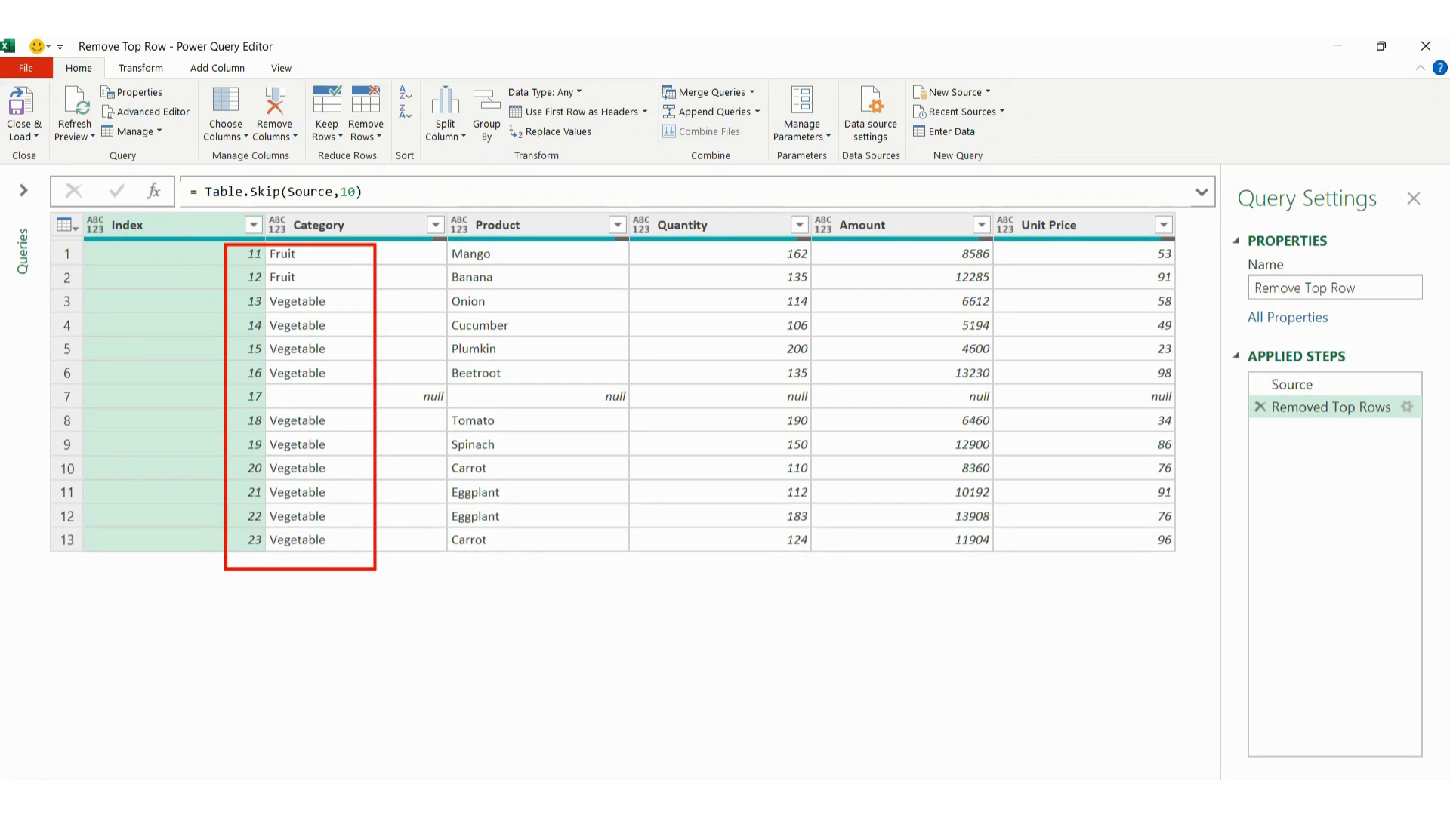
key(Escape)
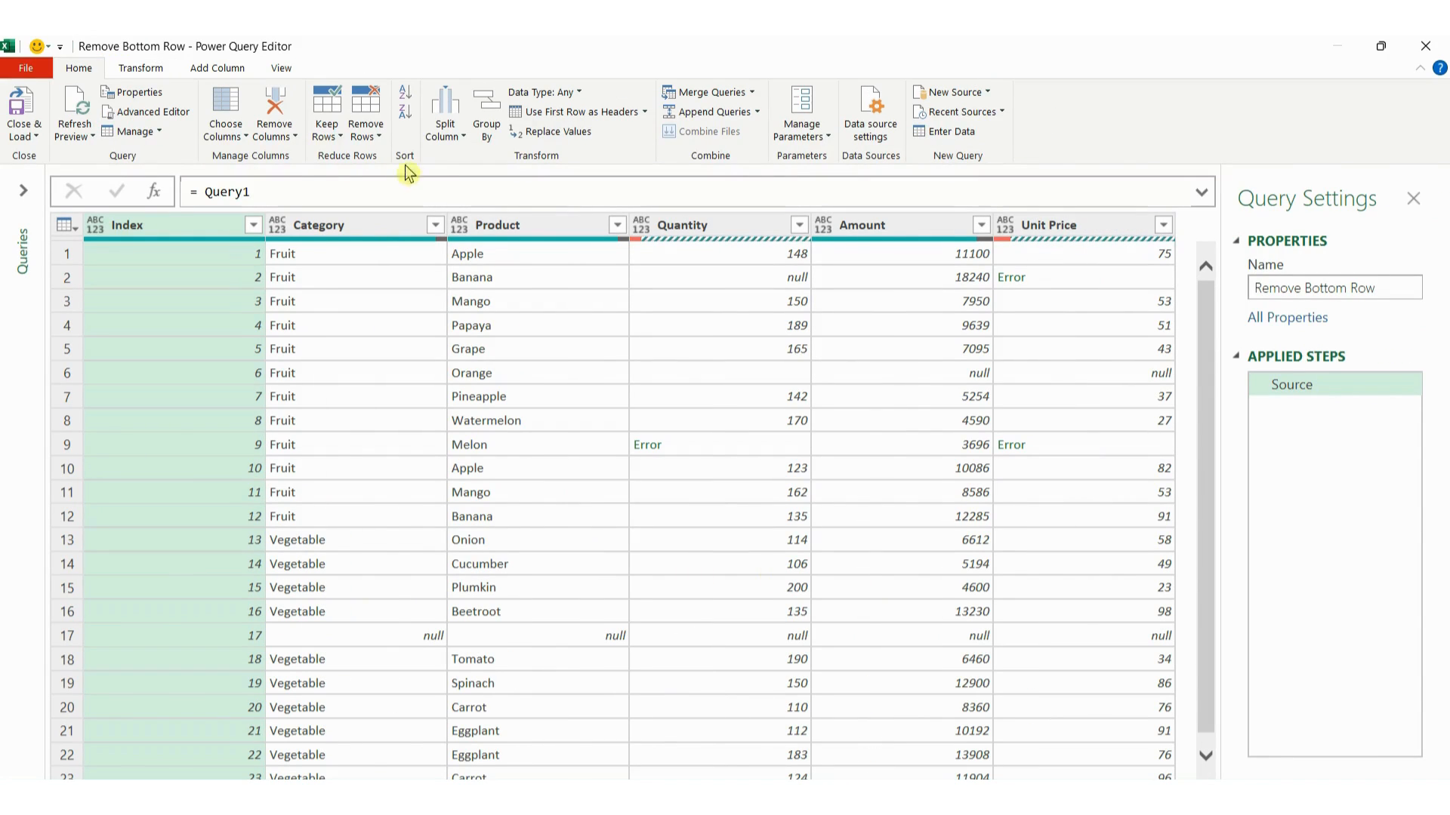
- Remove the bottom 10 rows from the Remove Bottom Row query
click(371, 137)
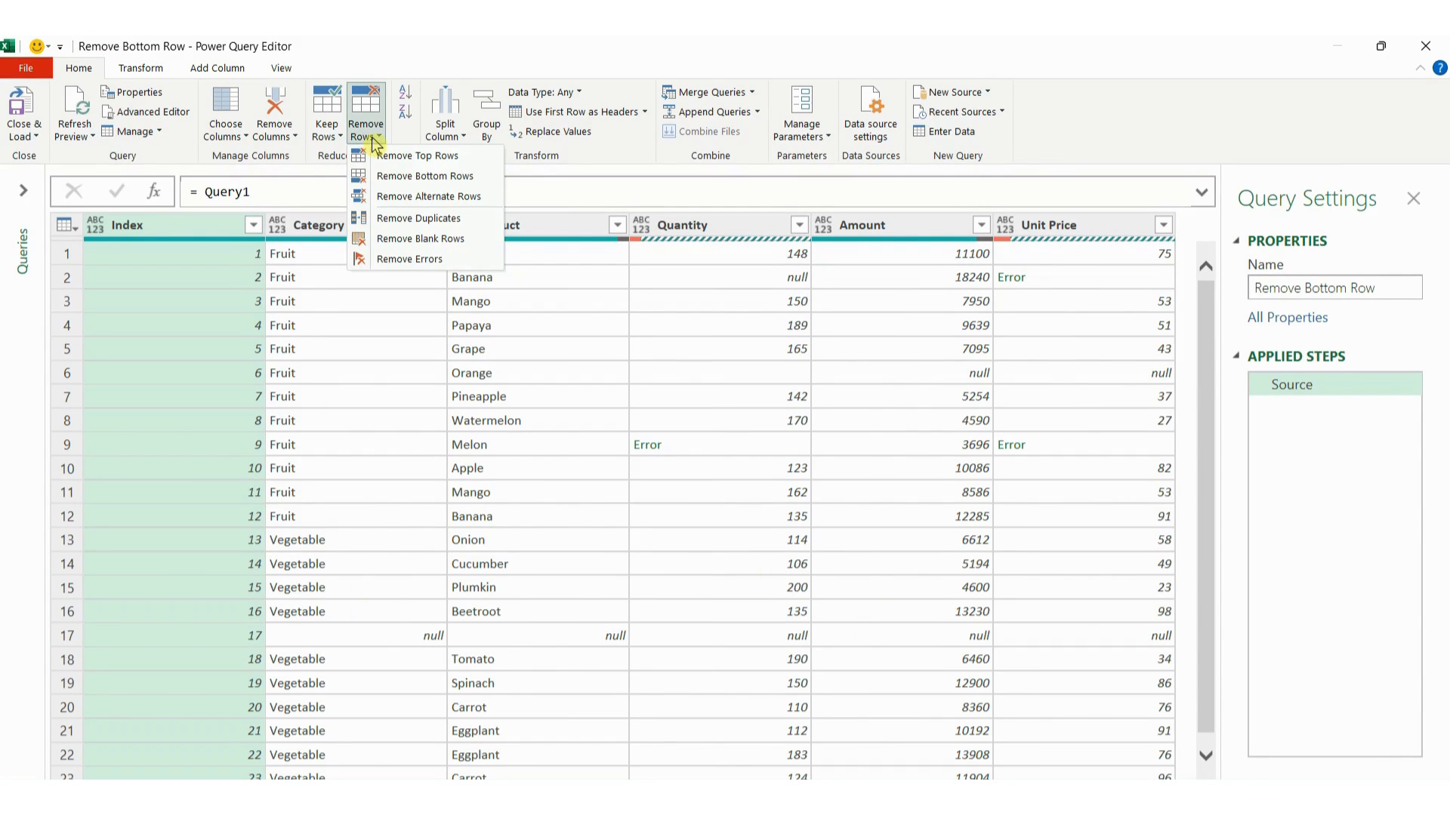
click(405, 179)
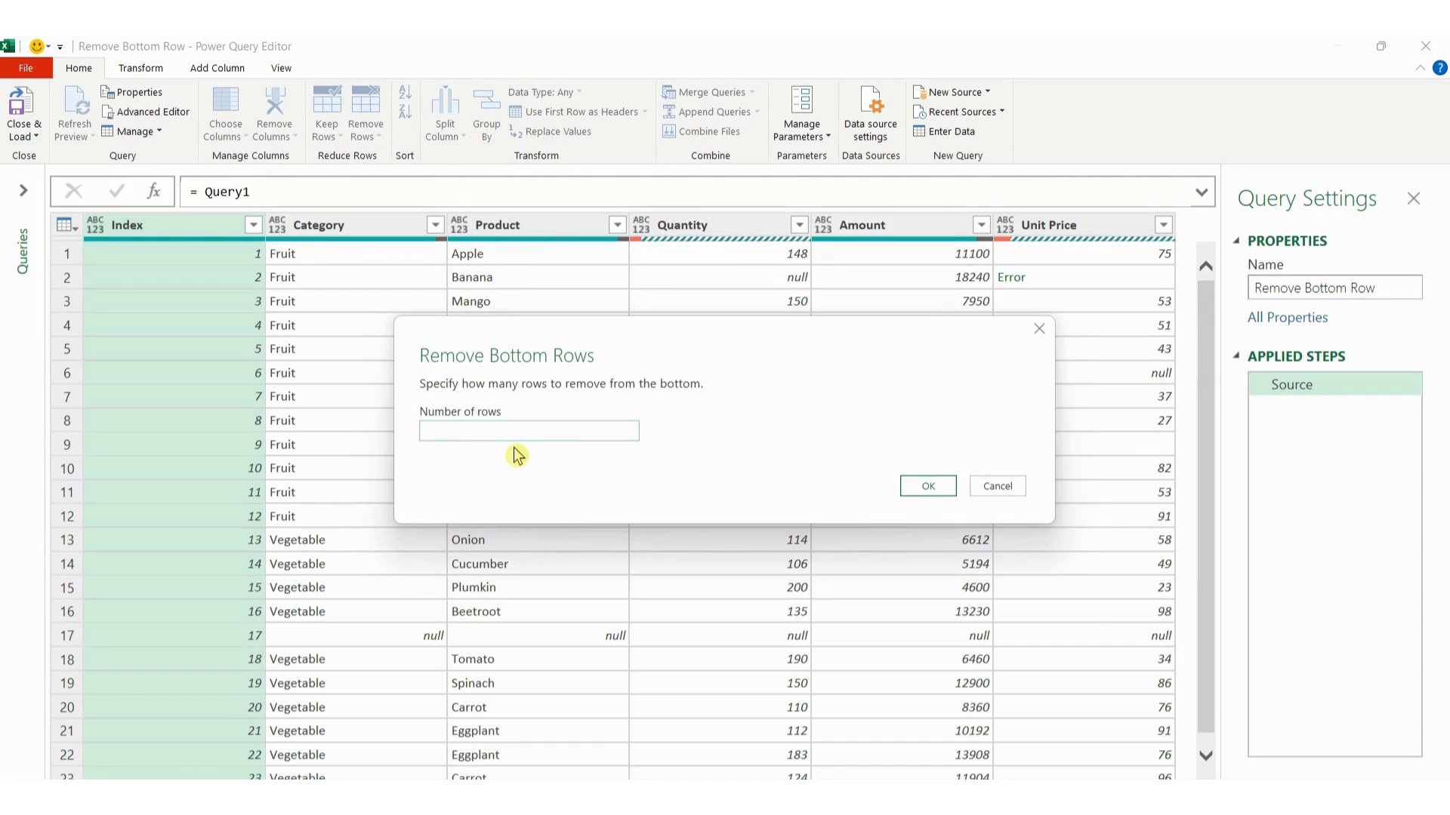
text(10)
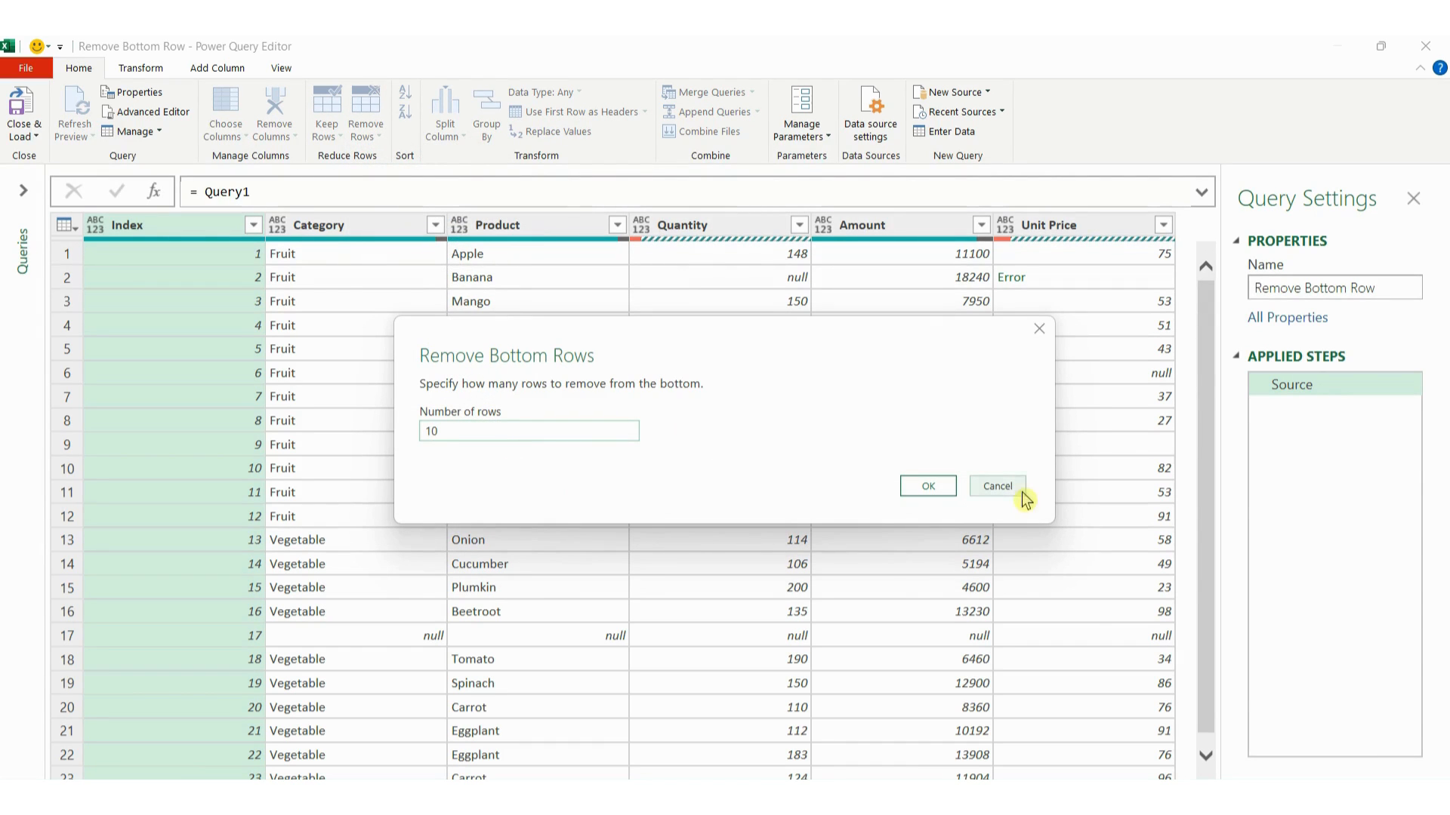
click(928, 487)
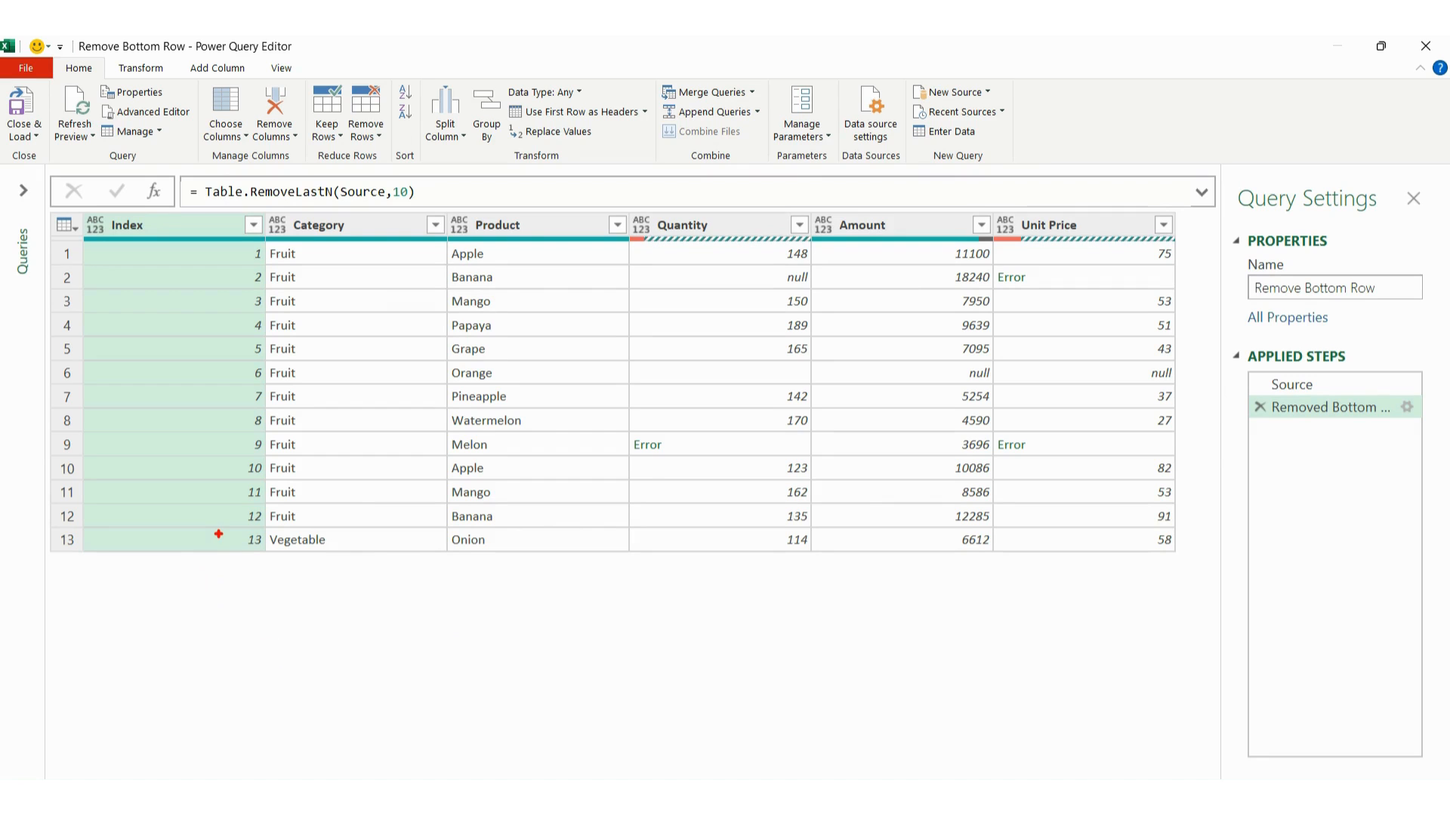
mouse_move(224, 527)
mouse_down()
mouse_move(317, 572)
mouse_move(351, 570)
mouse_up()
key(Escape)
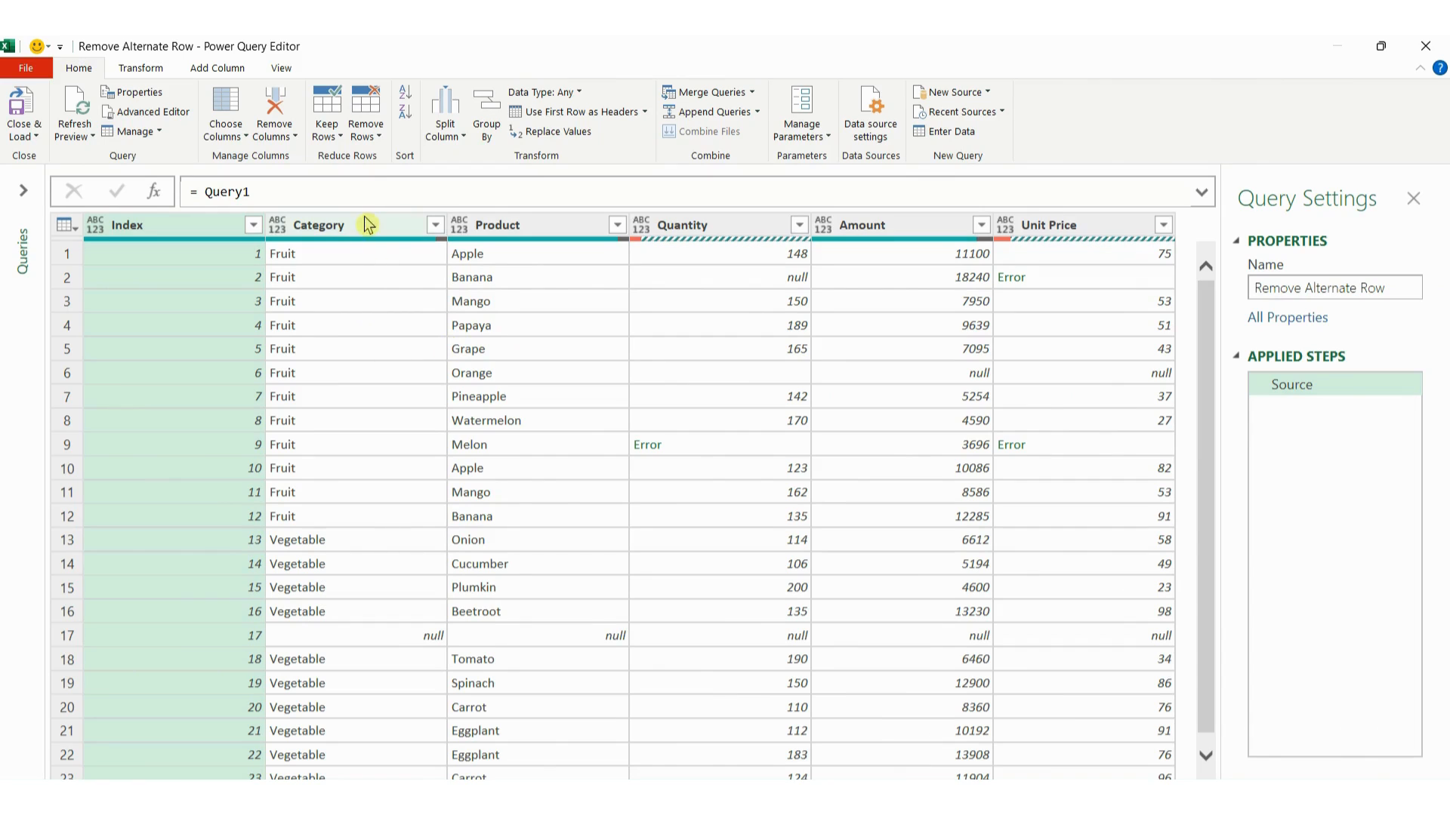
- Remove alternate rows in the Remove Alternate Row query, starting at row 1, removing 2 rows and keeping 3
click(372, 134)
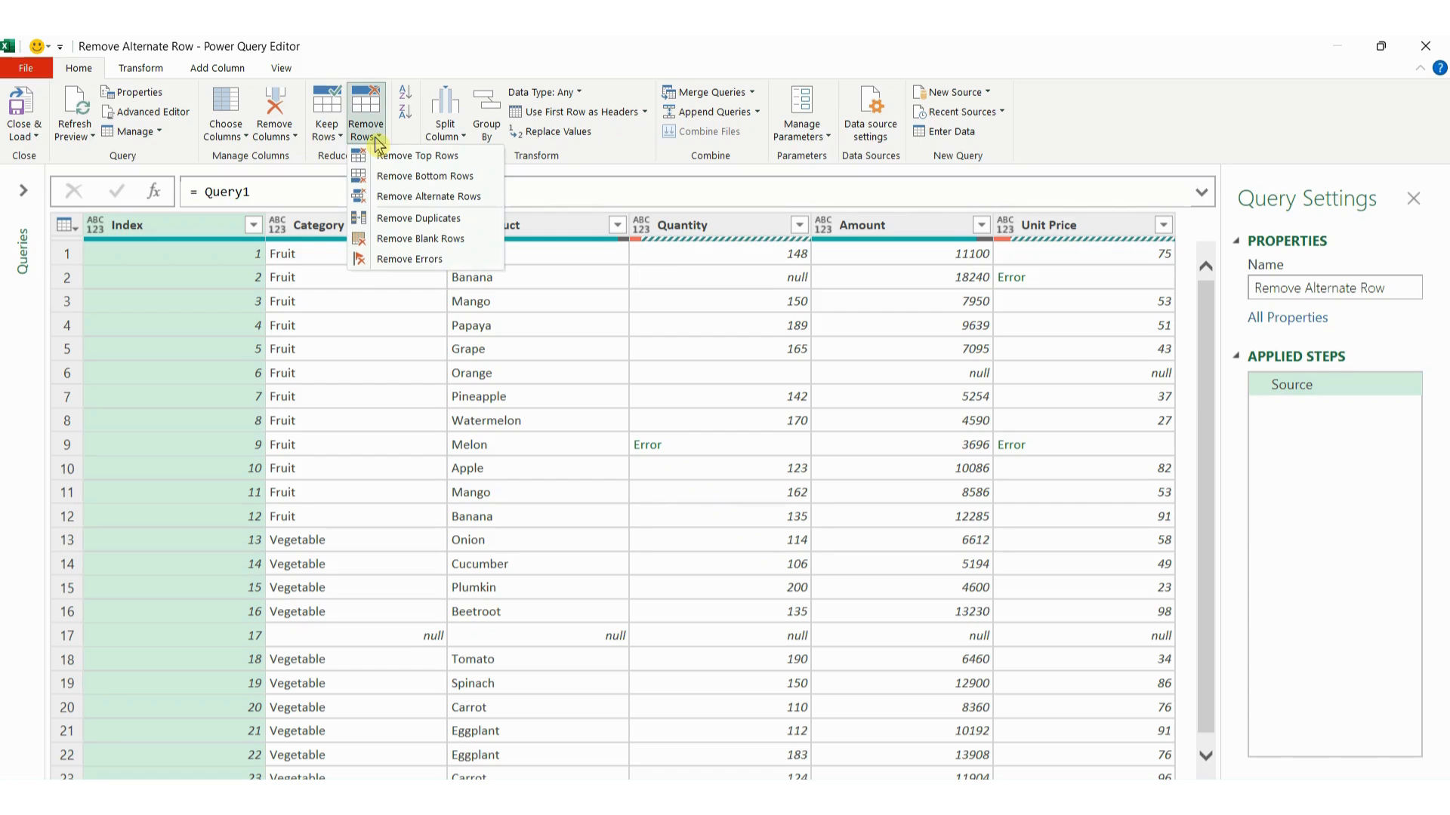
click(444, 202)
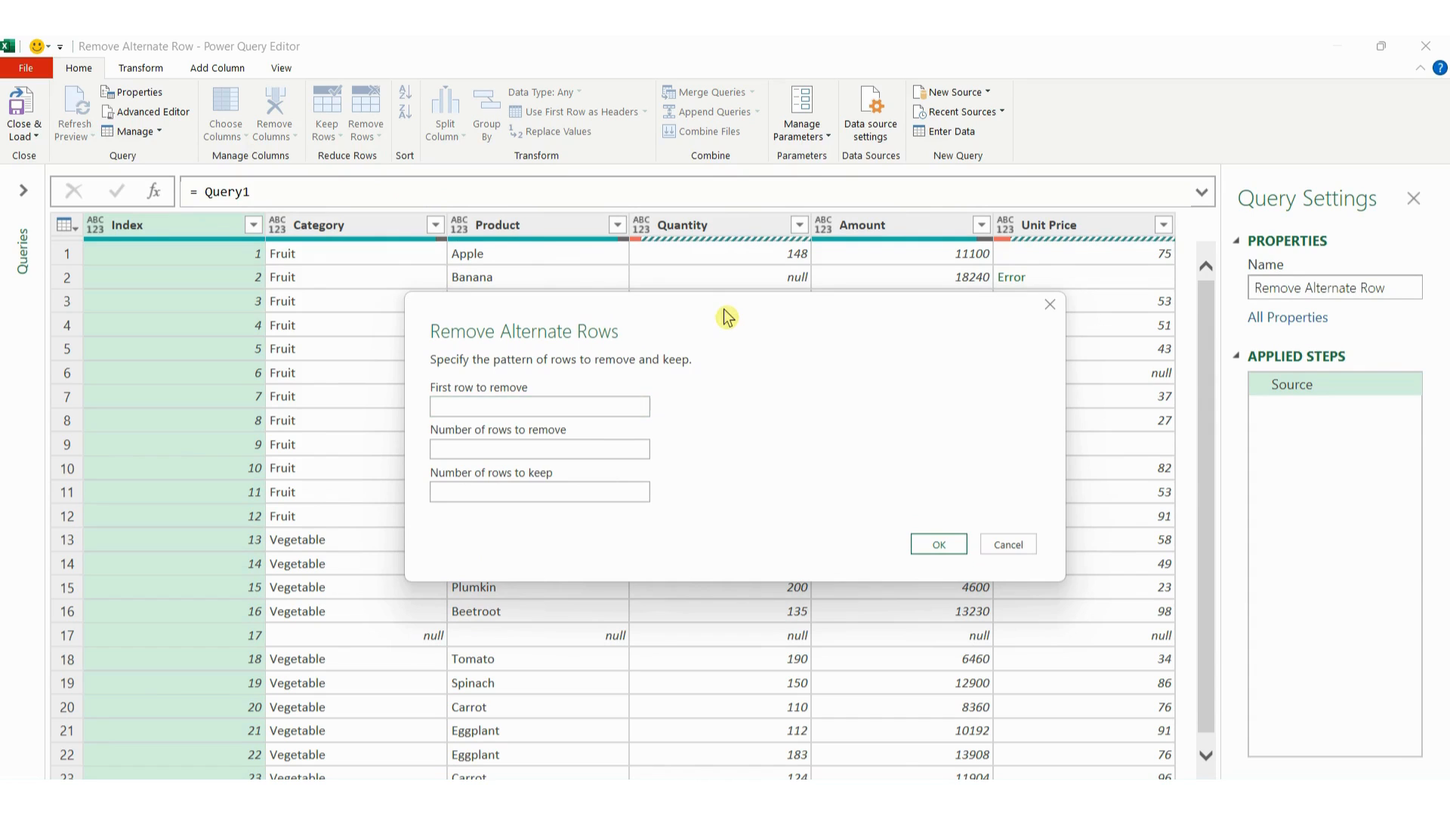
click(590, 411)
text(1)
click(576, 455)
text(2)
click(567, 493)
text(3)
click(928, 554)
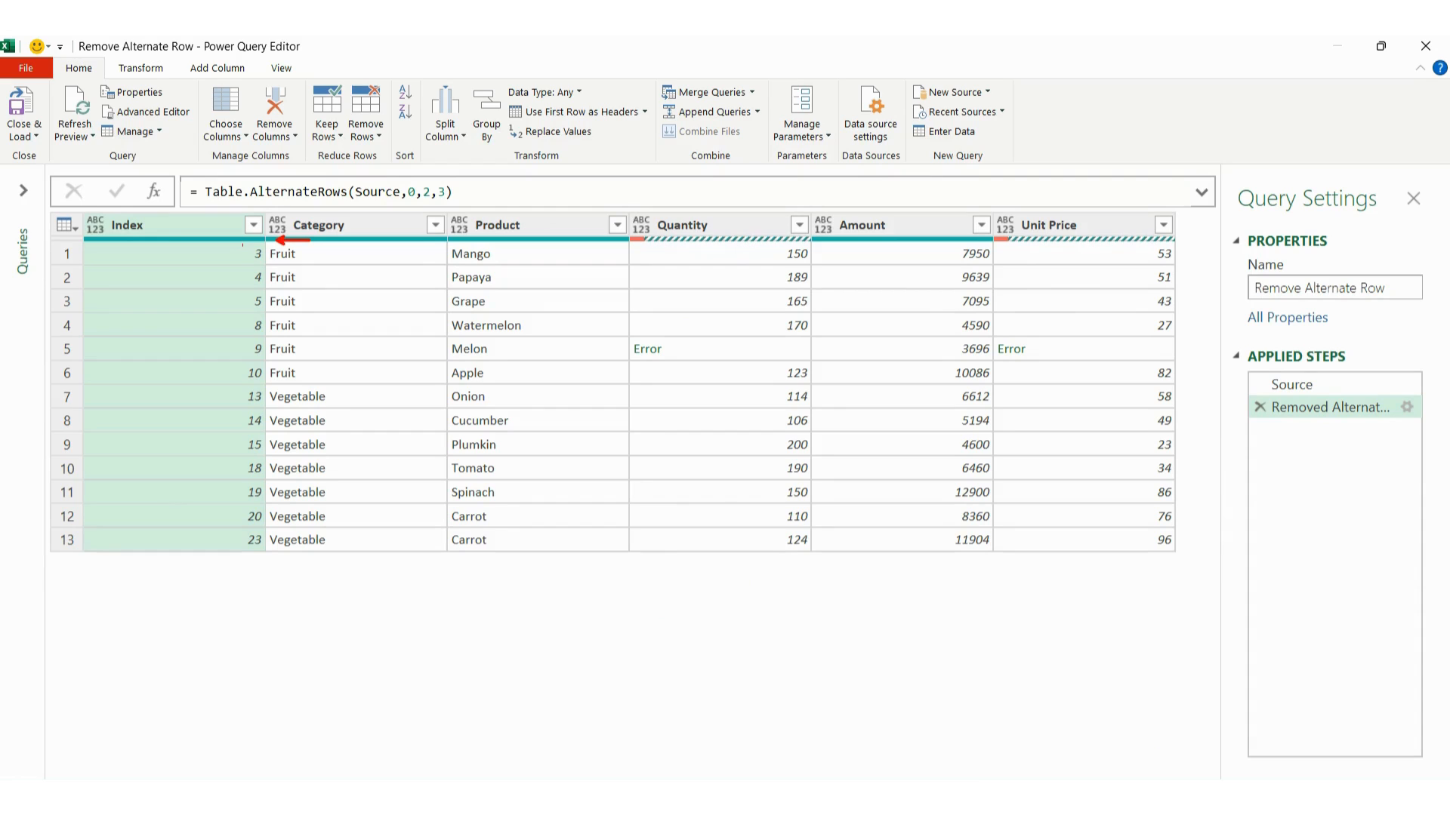
drag(243, 245, 275, 310)
drag(287, 317, 320, 317)
mouse_move(242, 319)
mouse_down()
mouse_move(256, 372)
mouse_move(282, 387)
mouse_up()
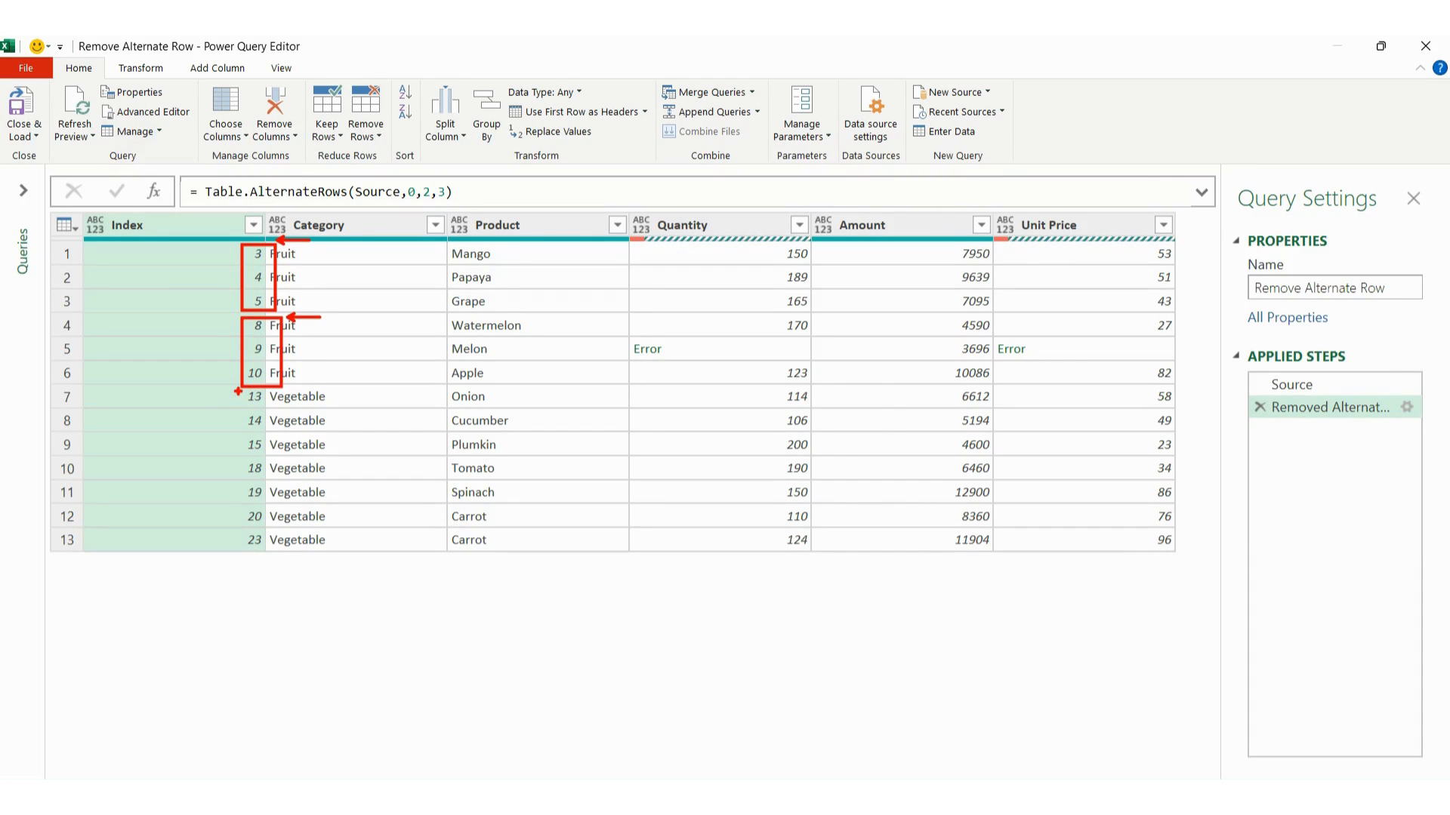
drag(237, 391, 284, 454)
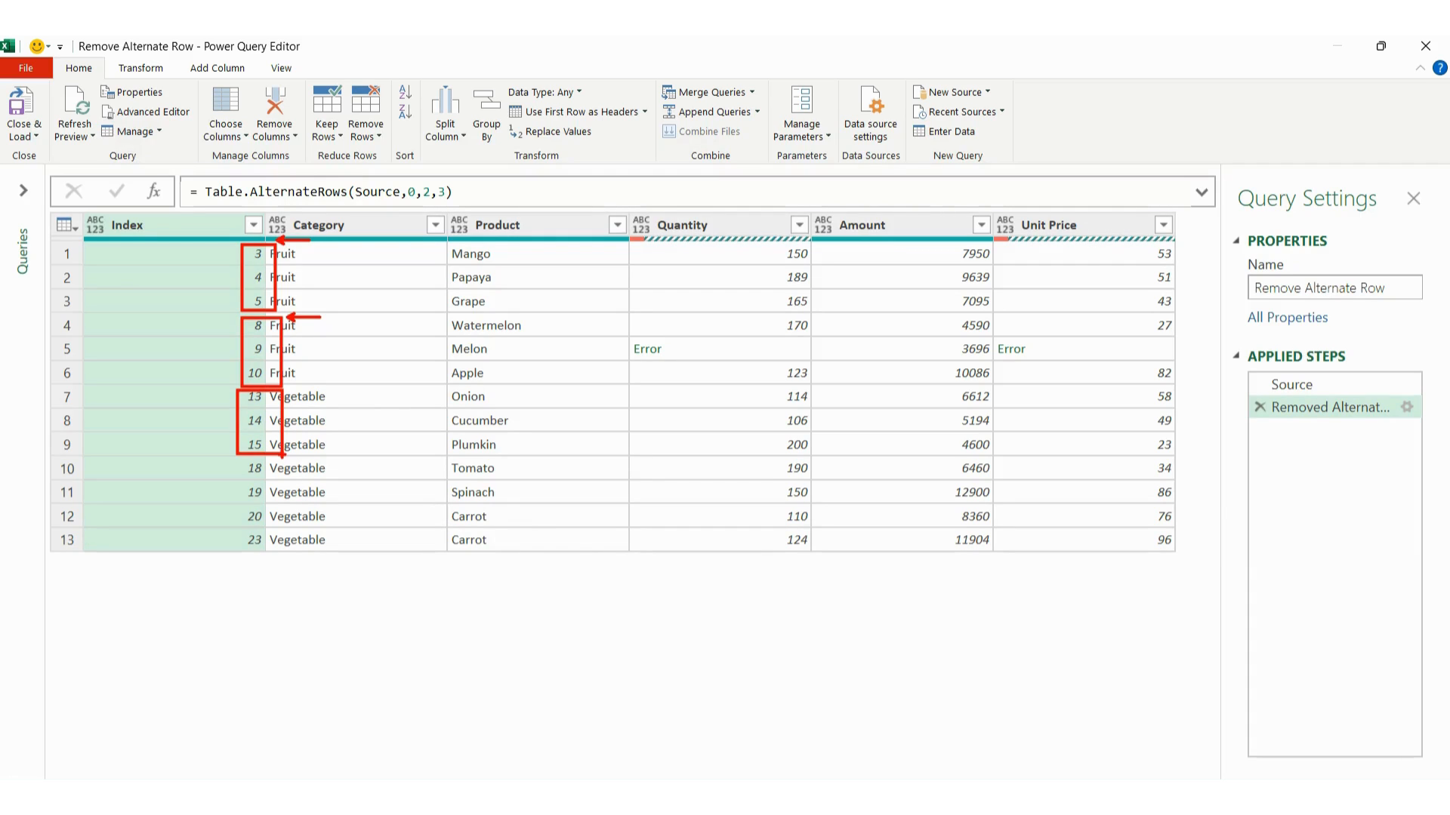
key(Escape)
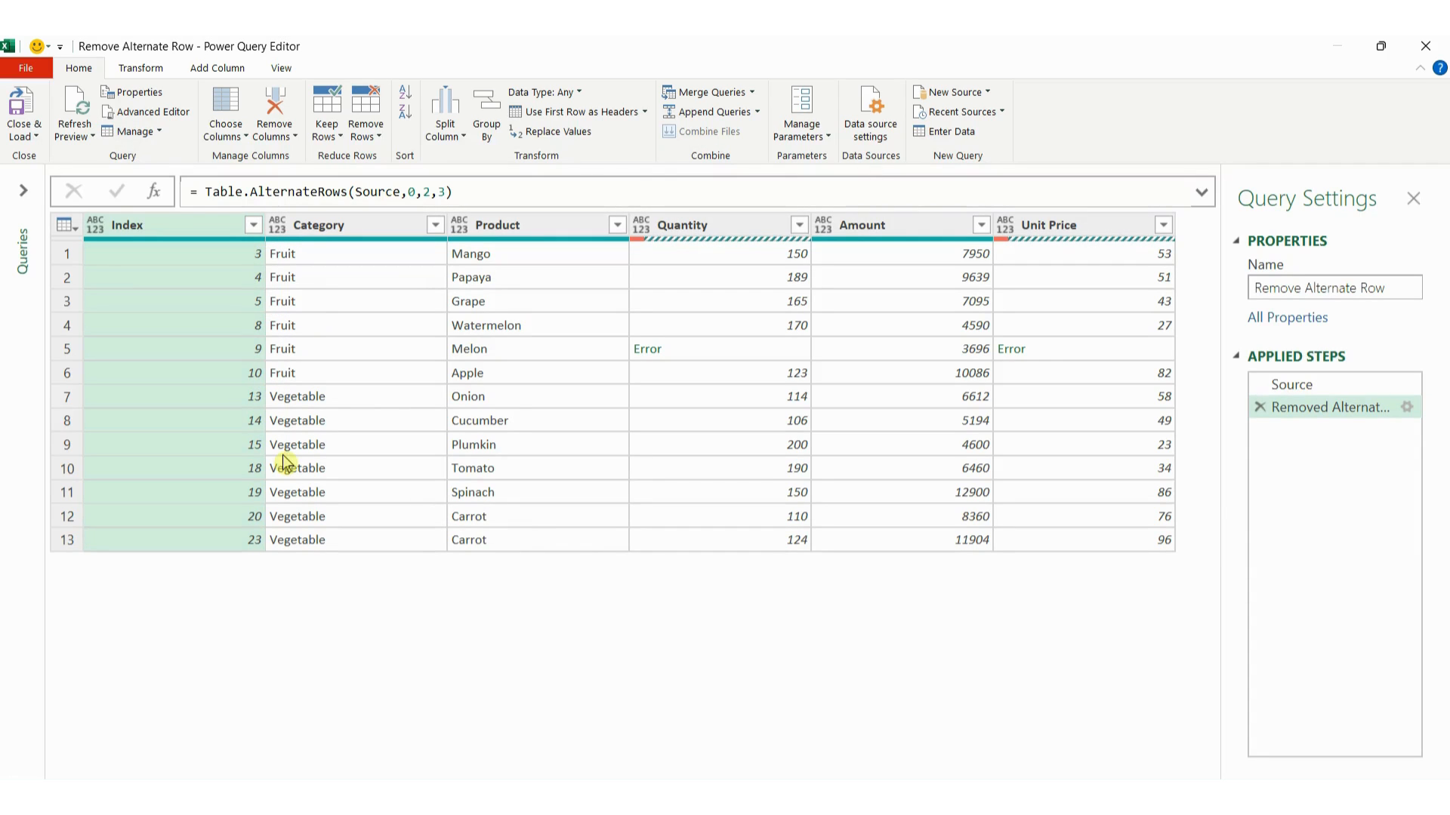
- Set the first row to remove to 5 in the applied Remove Alternate Rows step
click(1406, 408)
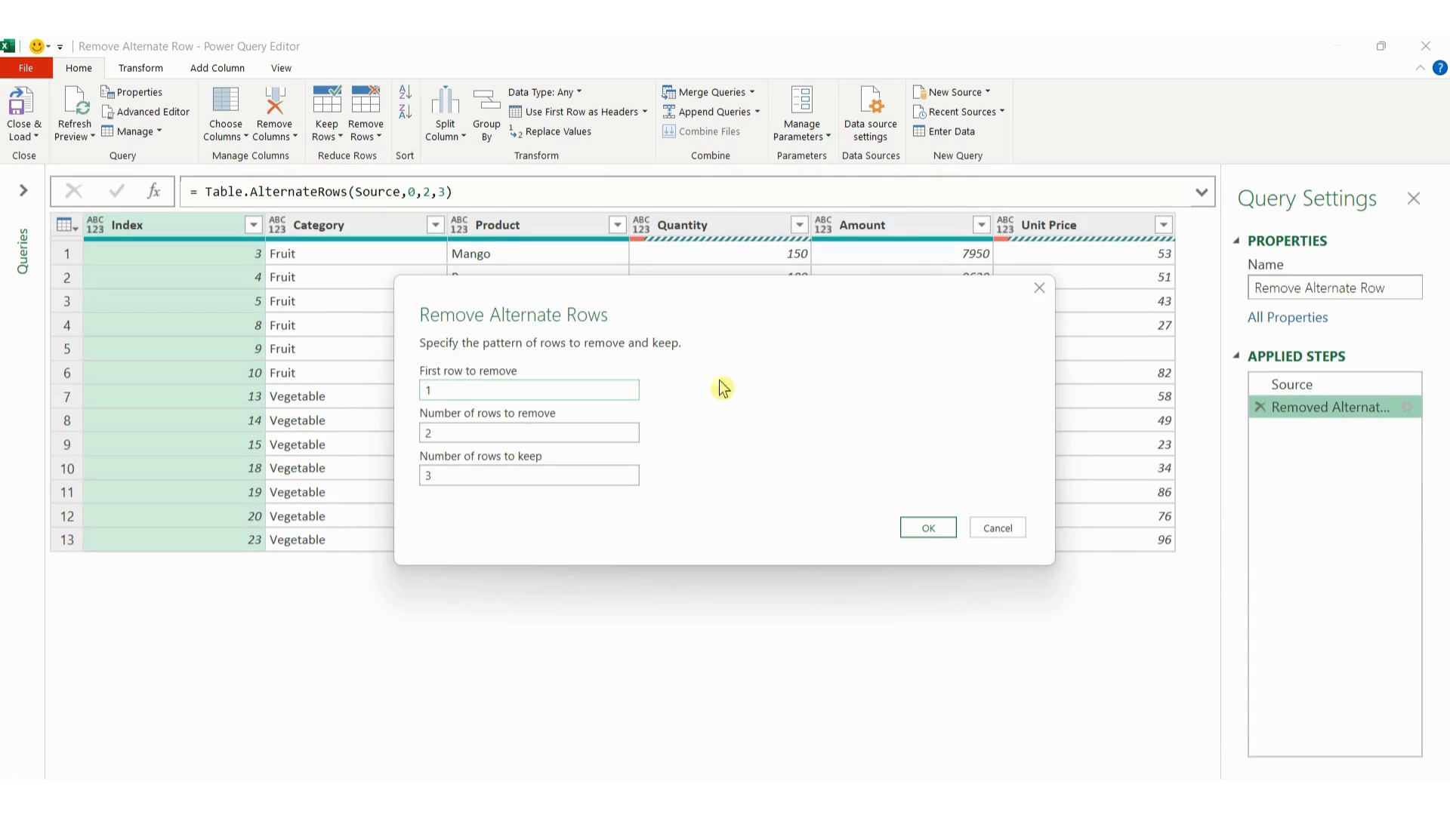
drag(440, 394, 379, 394)
text(5)
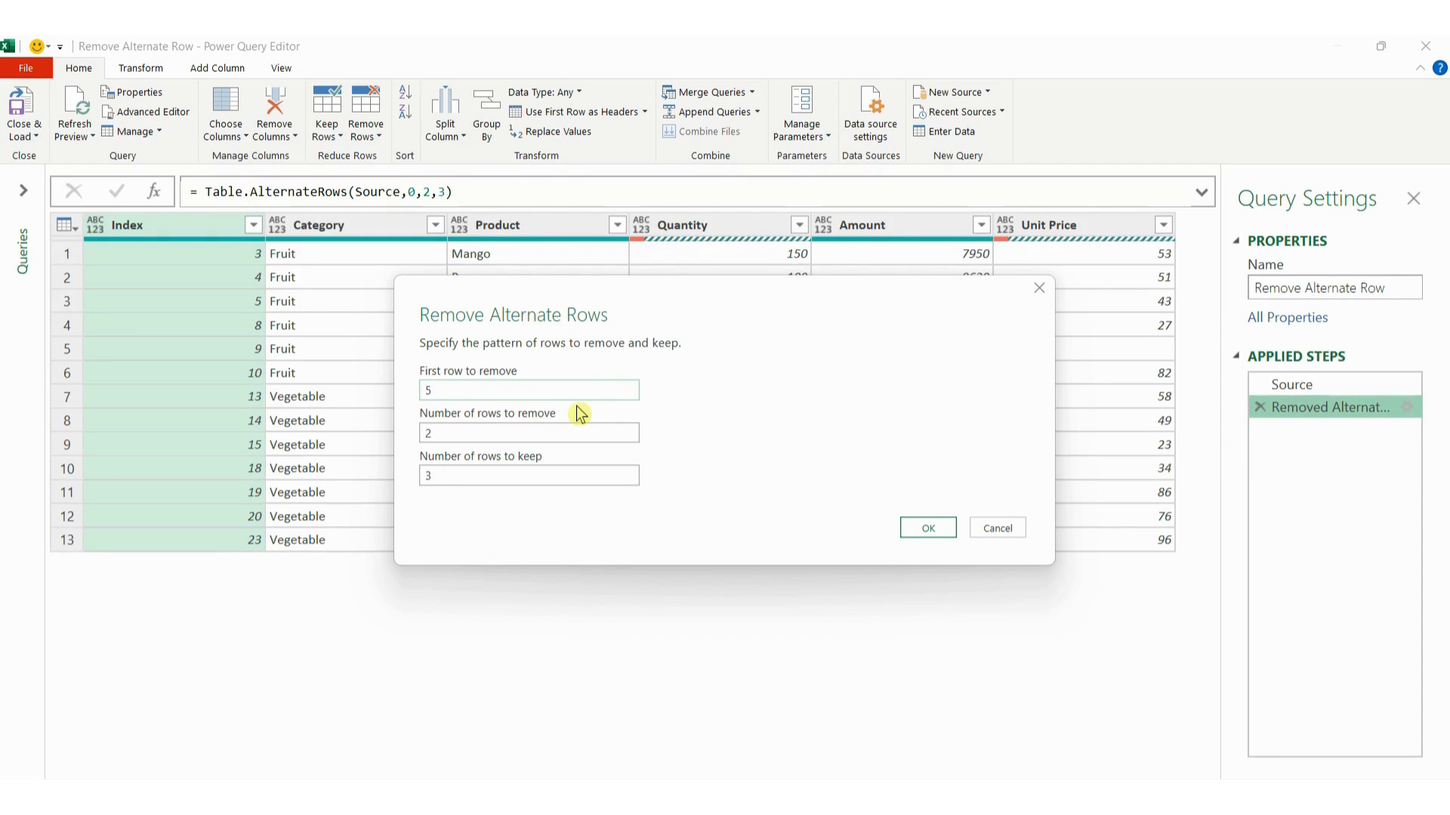
click(926, 528)
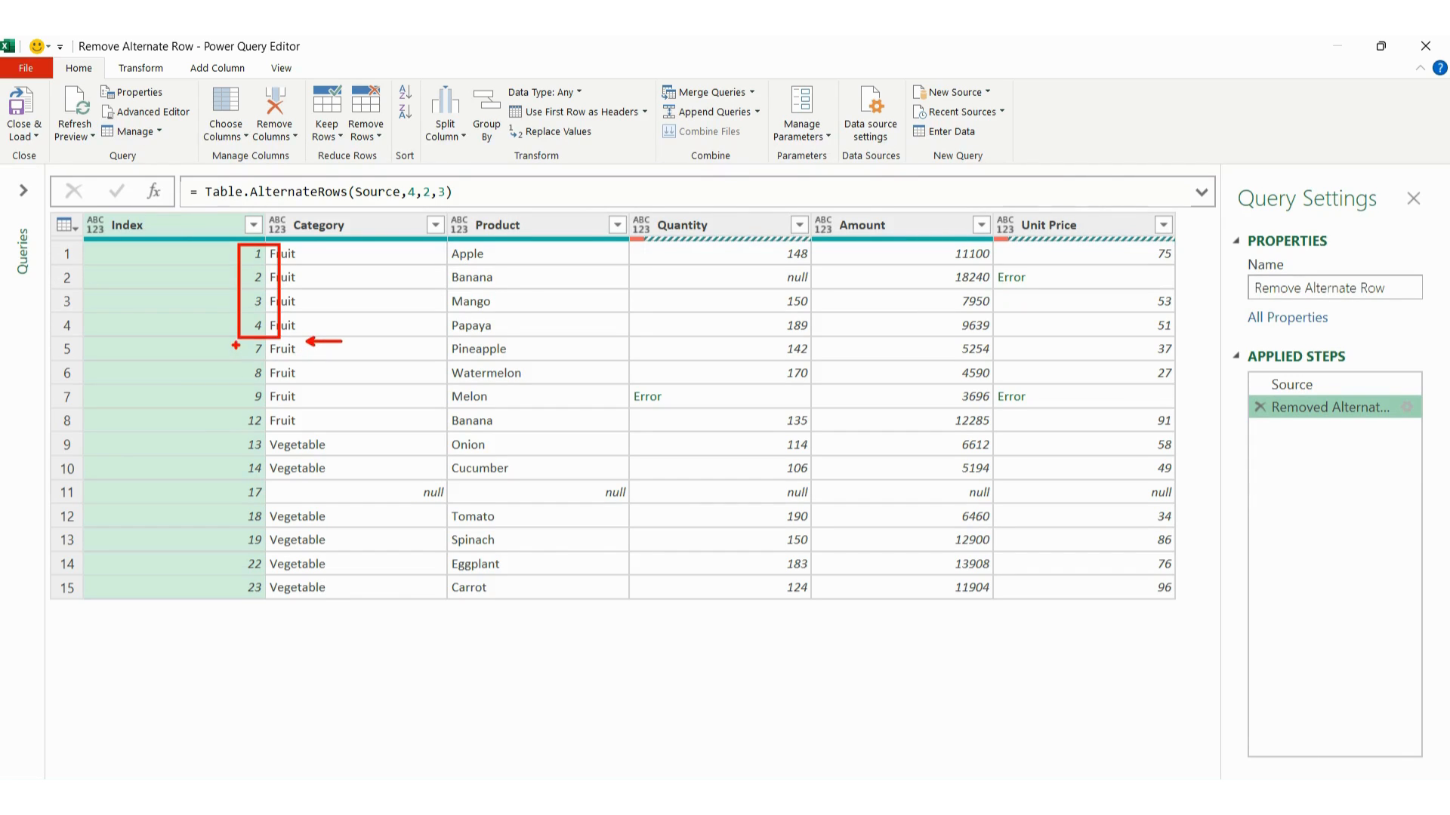
drag(236, 343, 280, 407)
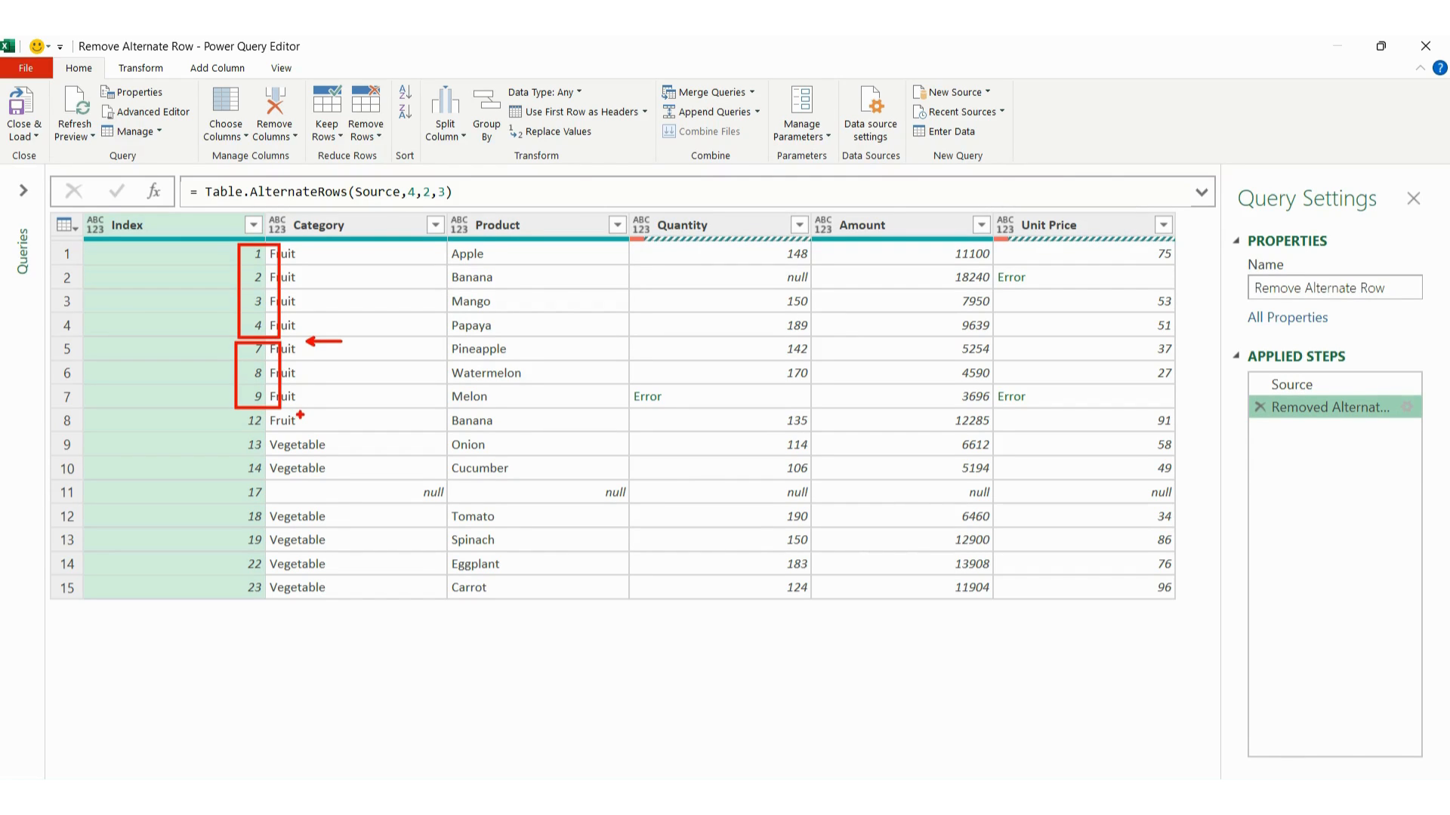
drag(300, 414, 325, 413)
drag(231, 410, 281, 479)
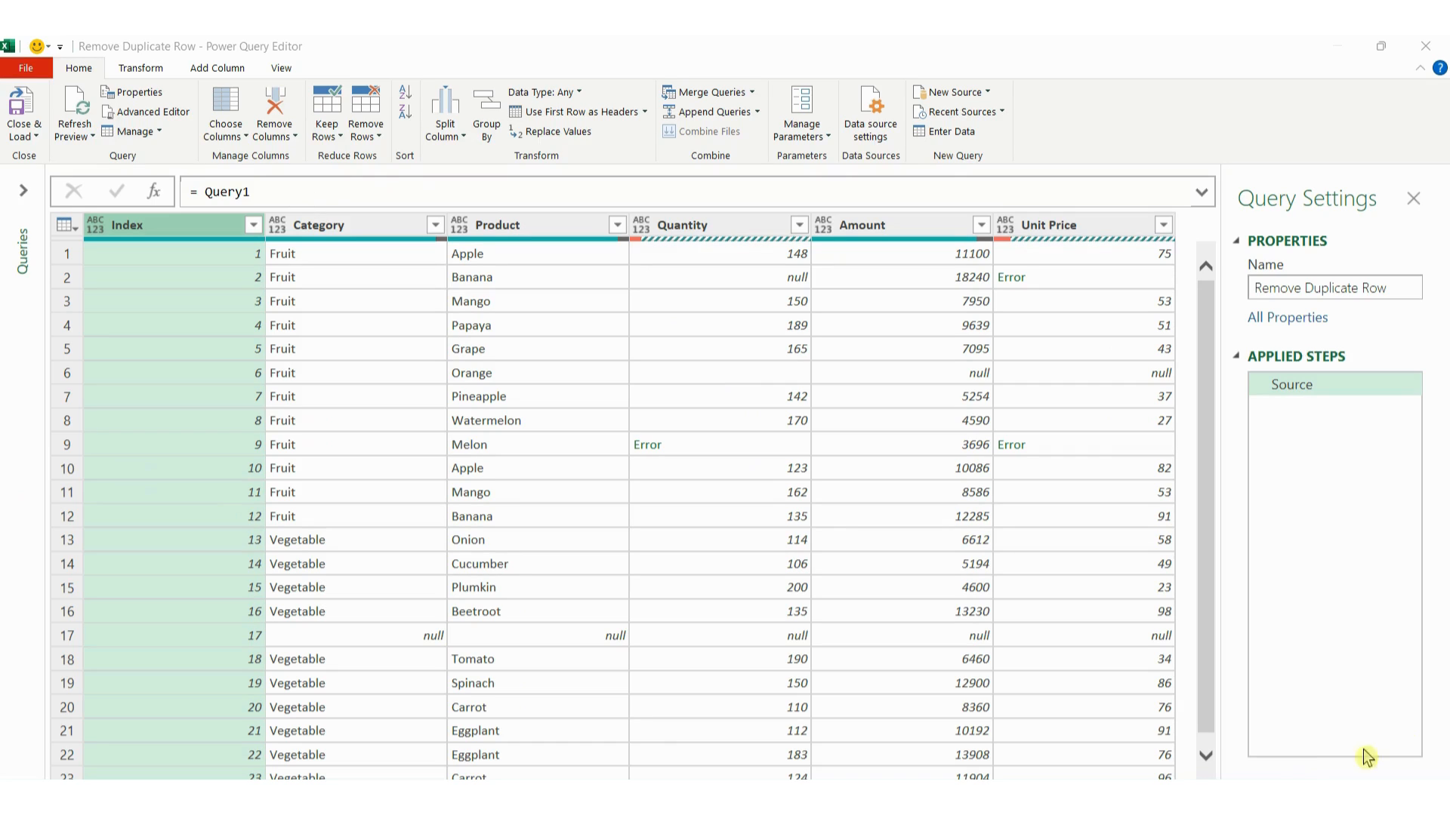
- Remove the rows with duplicate Product values from the Remove Duplicate Row query
scroll(520, 438, down, 1)
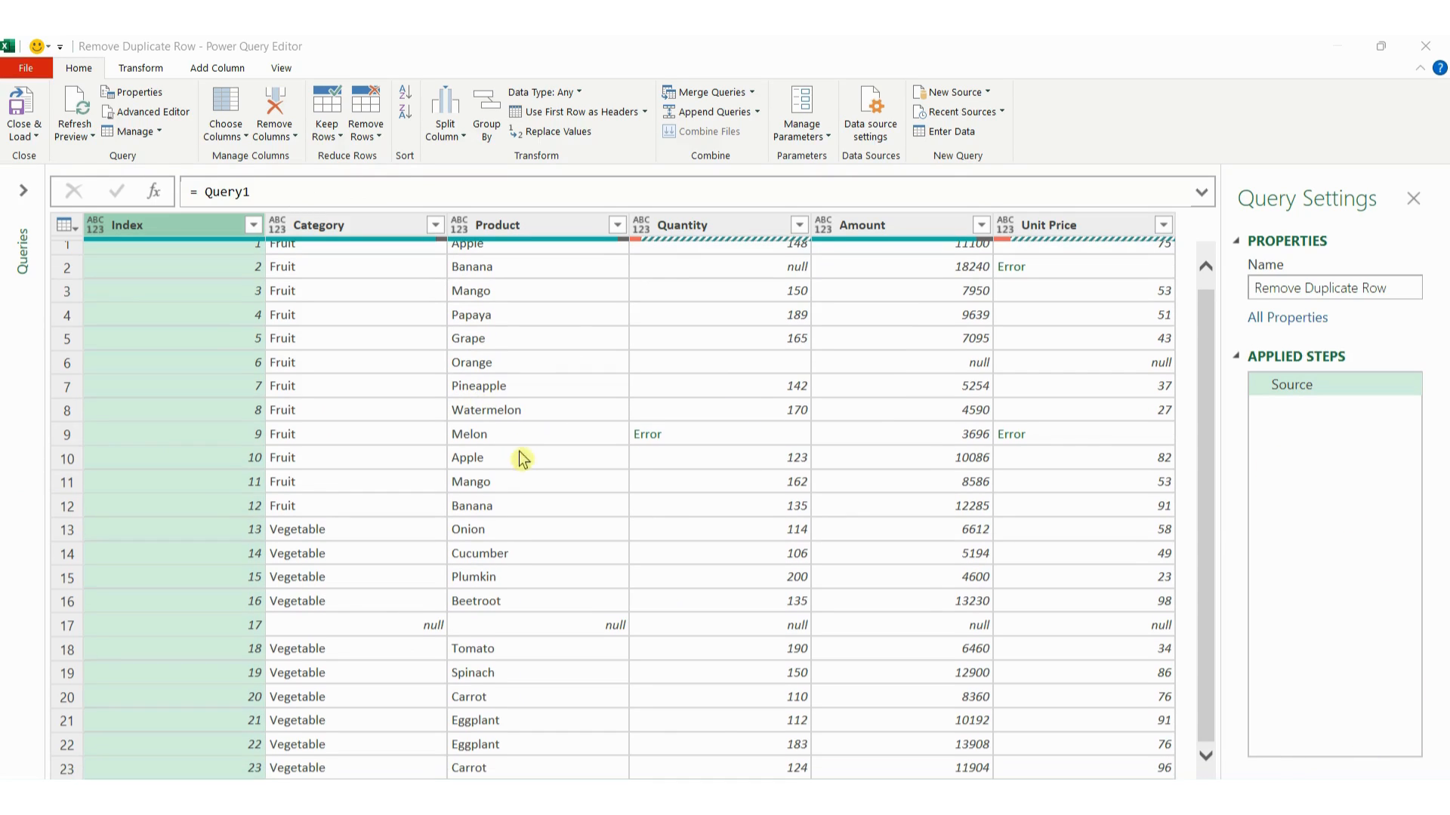
scroll(518, 453, up, 1)
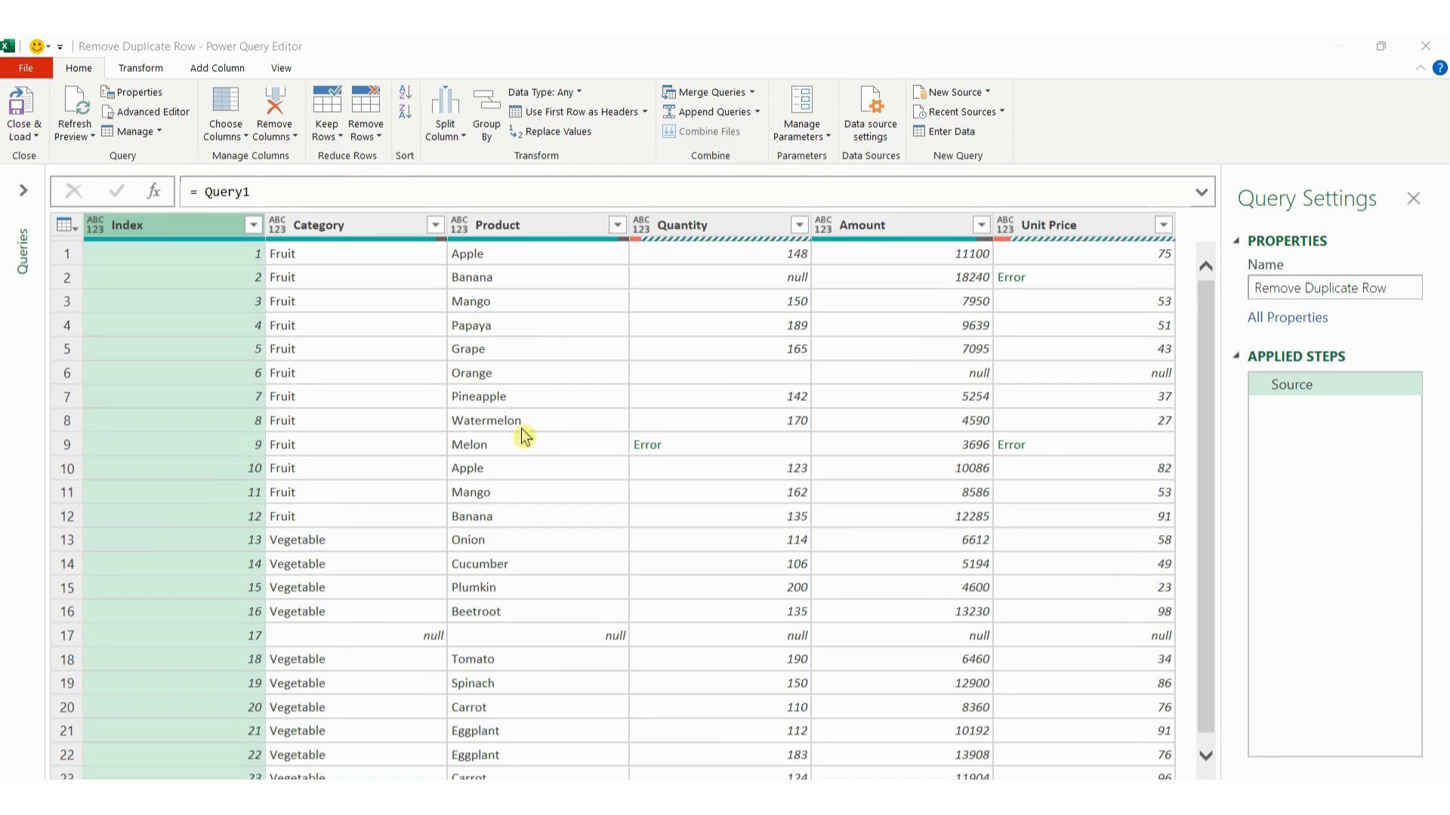
click(534, 228)
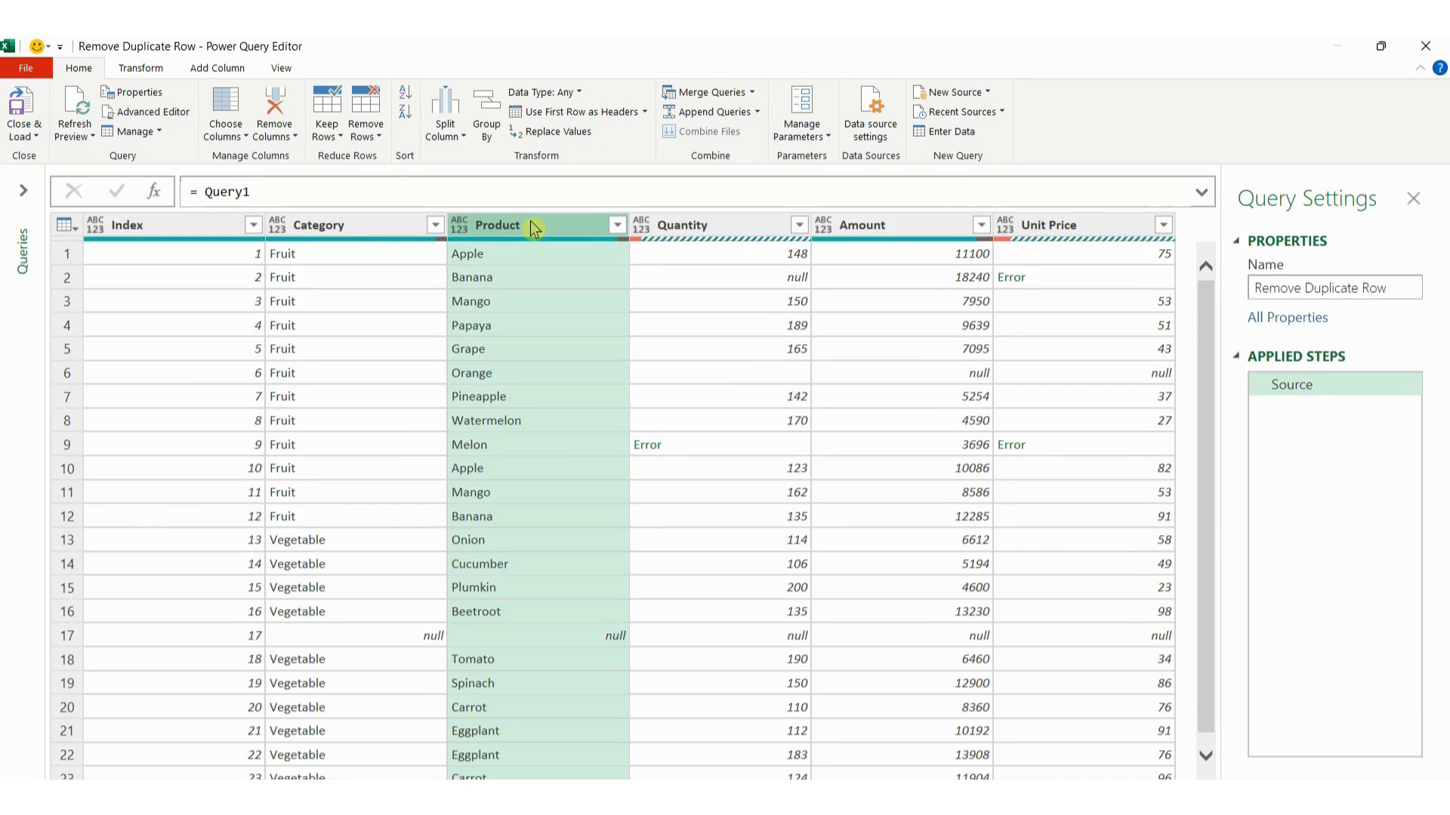
key(ctrl+2)
drag(442, 245, 505, 266)
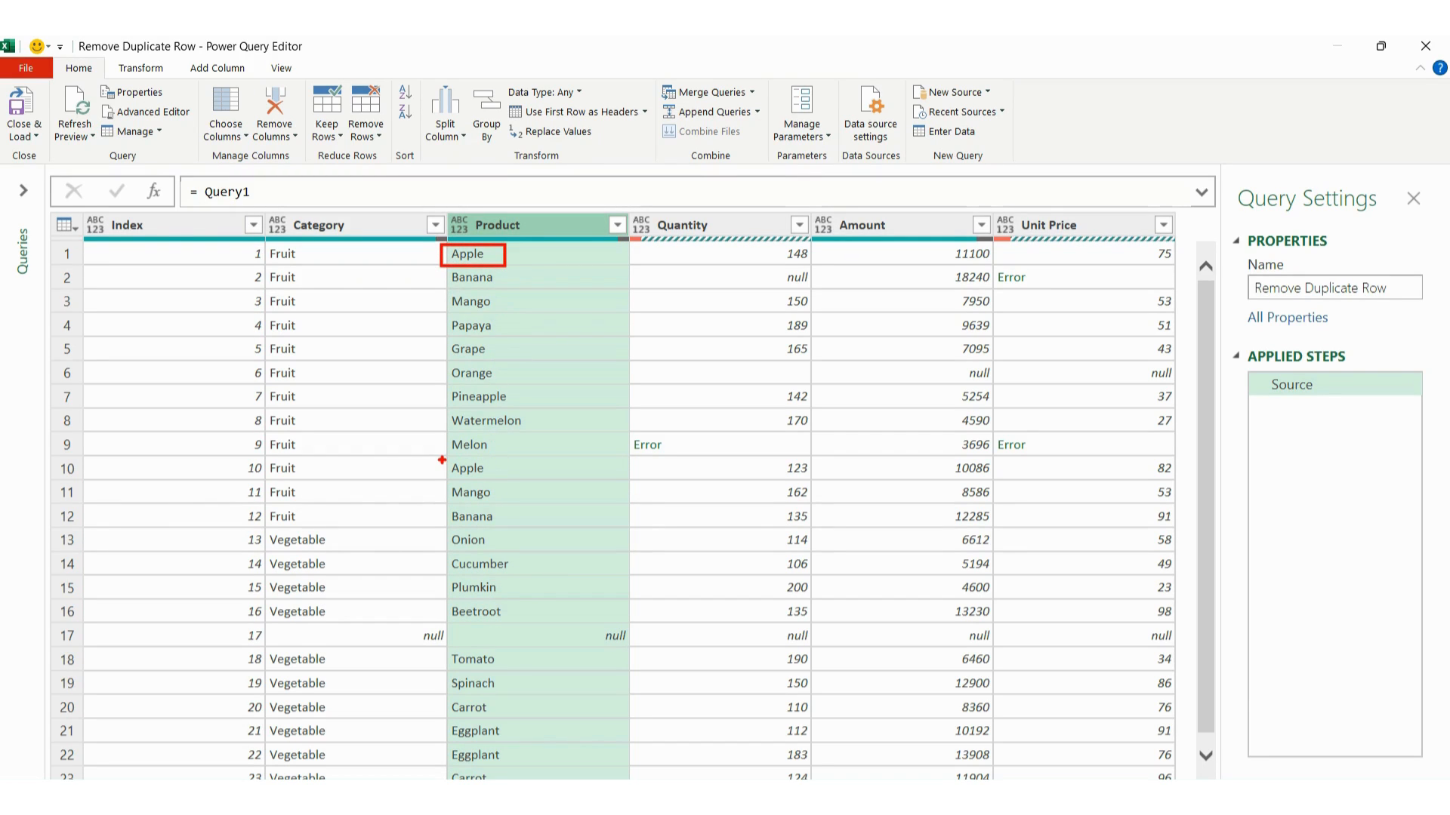
drag(441, 460, 502, 485)
drag(443, 266, 506, 293)
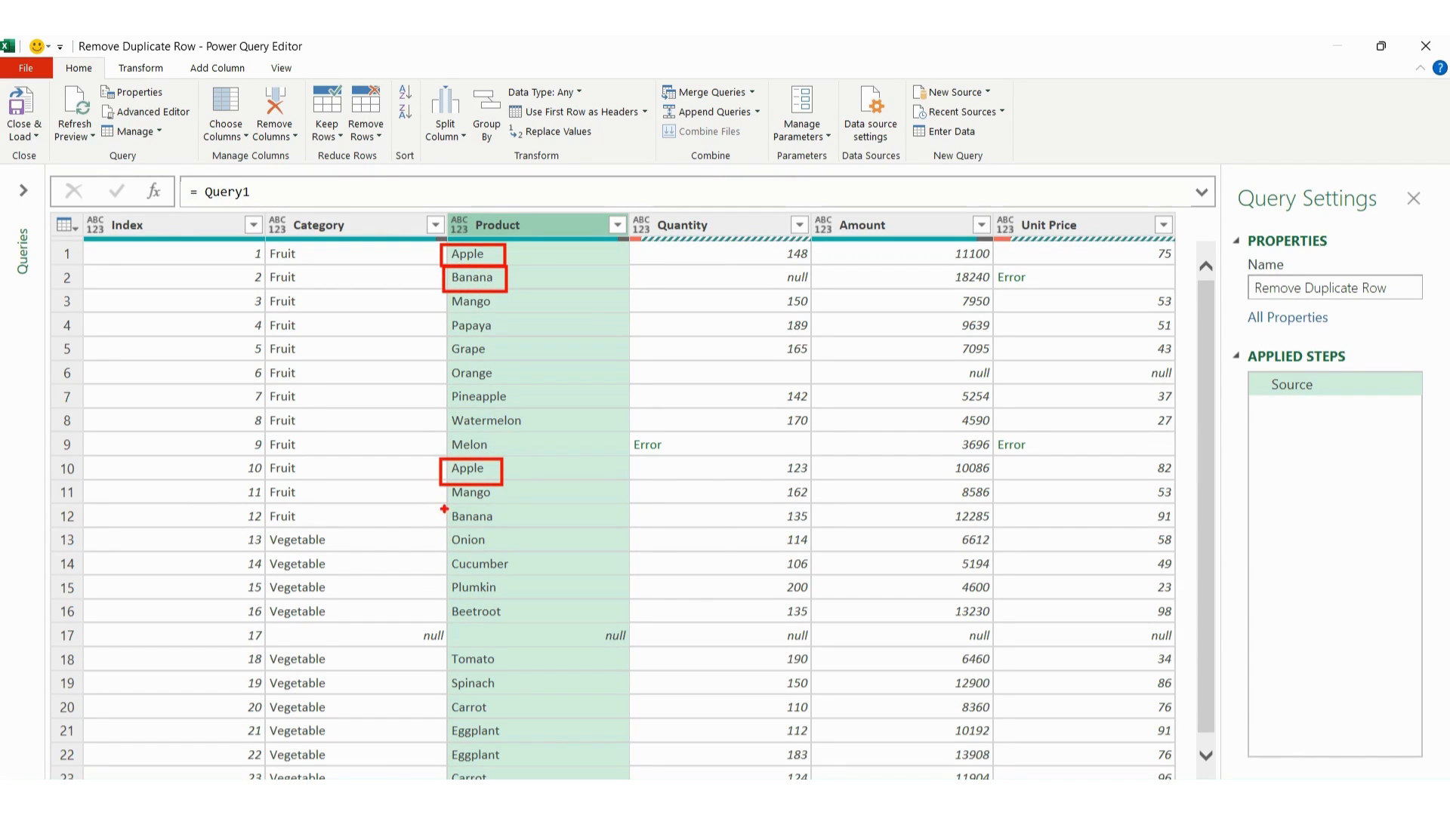
mouse_move(444, 509)
mouse_down()
mouse_move(469, 528)
mouse_move(521, 532)
mouse_up()
key(Escape)
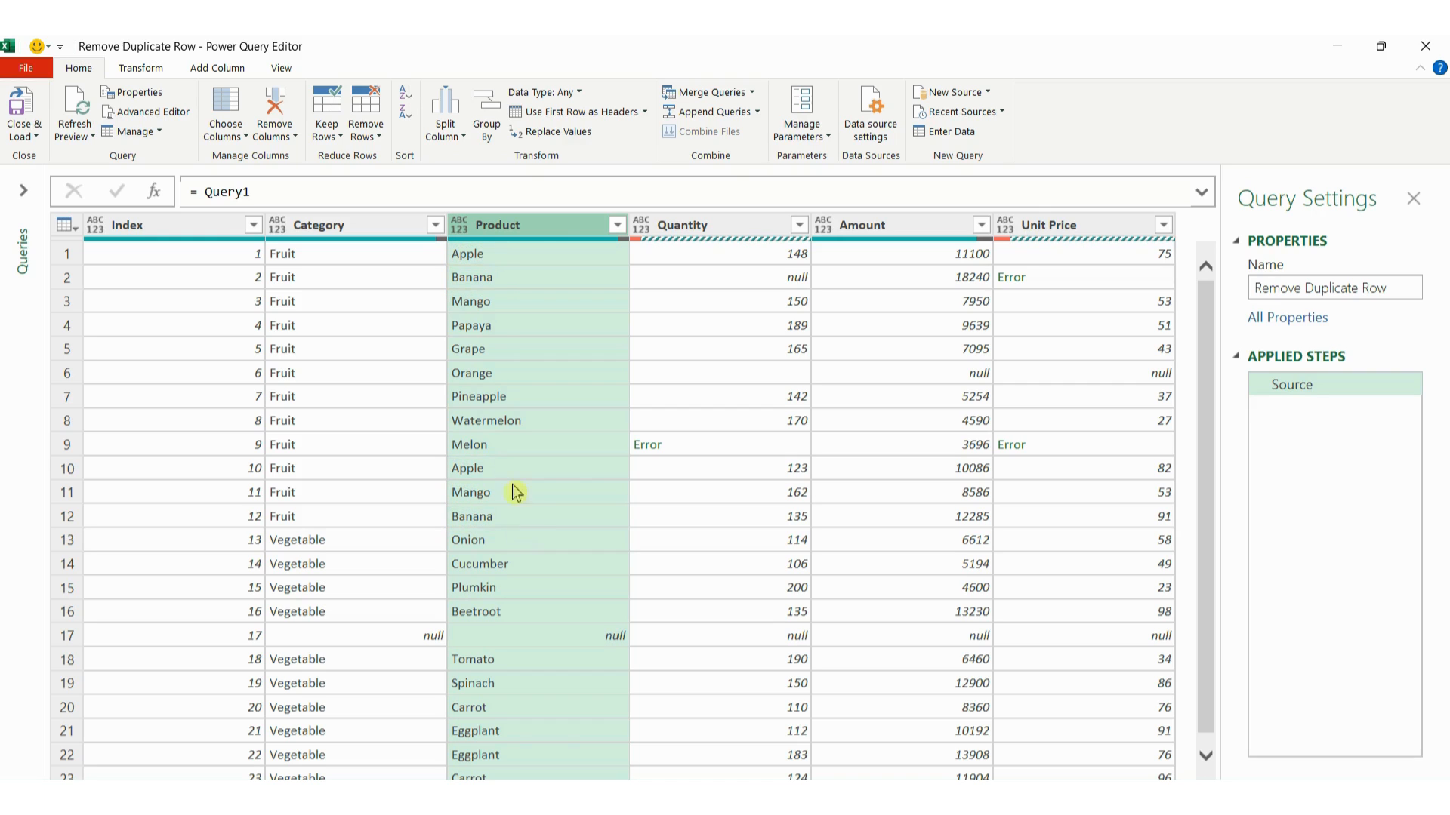
click(375, 139)
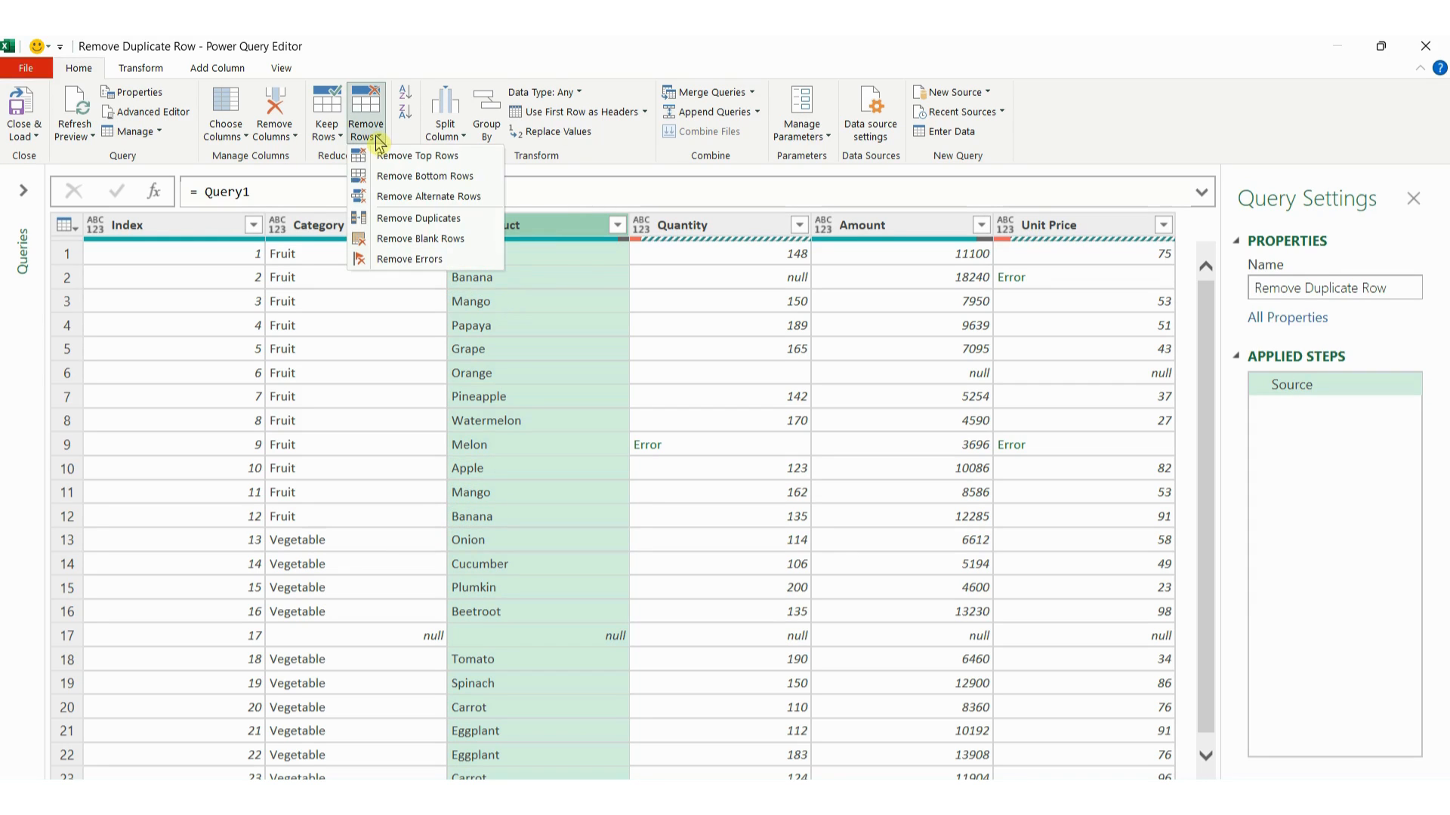
click(409, 222)
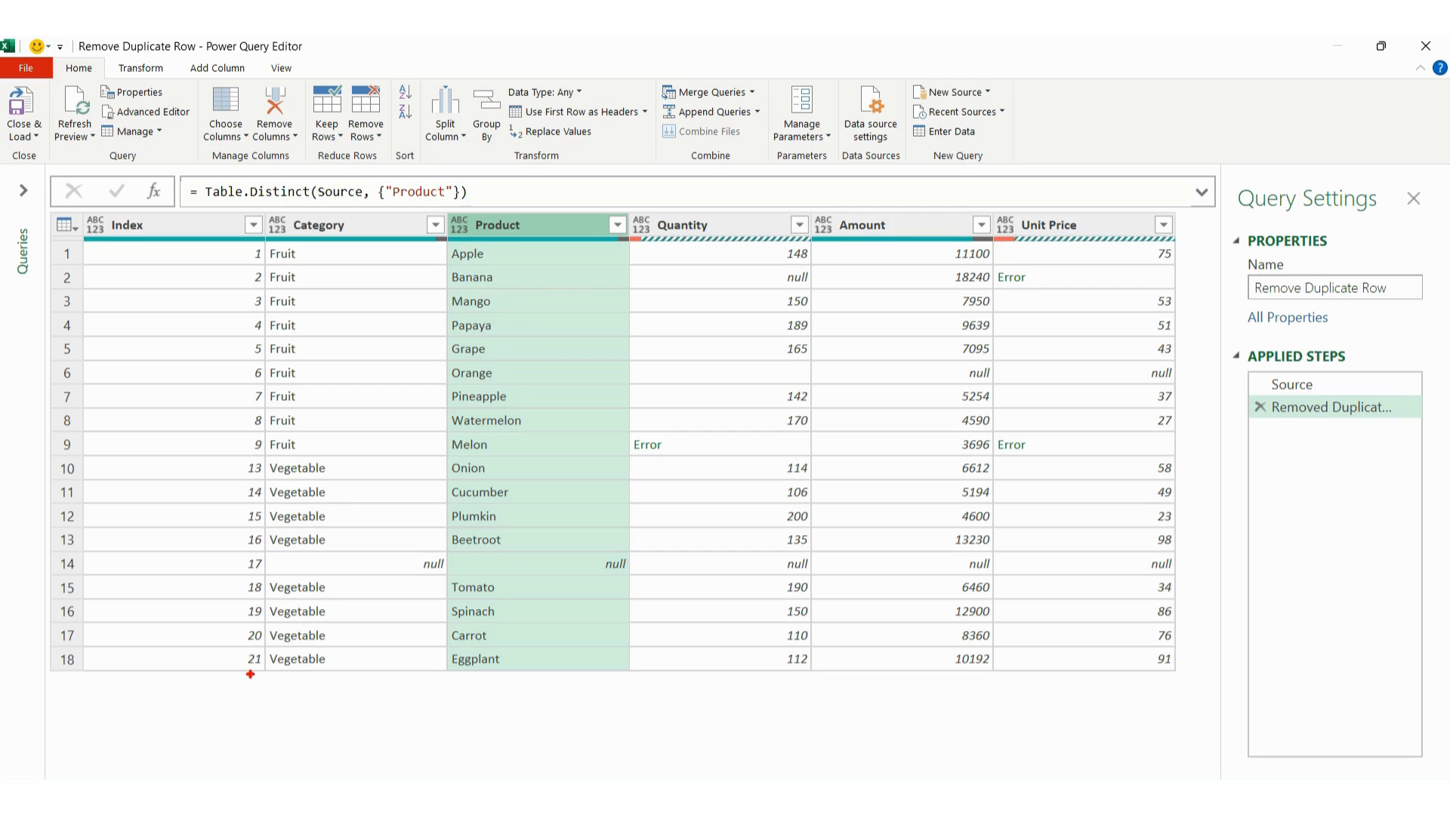
drag(249, 676, 275, 669)
mouse_move(439, 240)
mouse_down()
mouse_move(480, 259)
mouse_move(488, 243)
mouse_move(439, 245)
mouse_up()
mouse_move(444, 263)
mouse_down()
mouse_move(462, 287)
mouse_move(500, 293)
mouse_up()
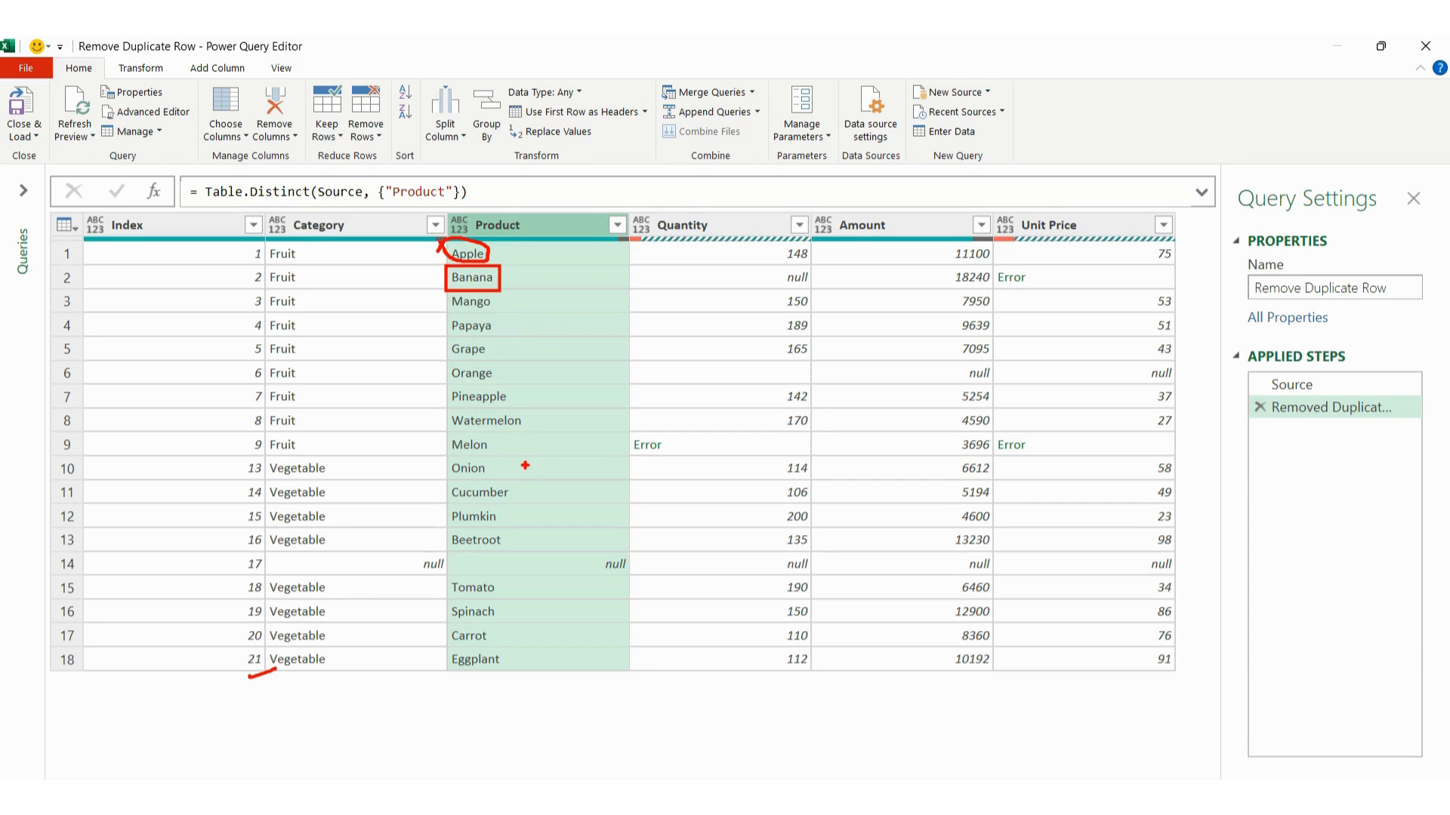
key(Escape)
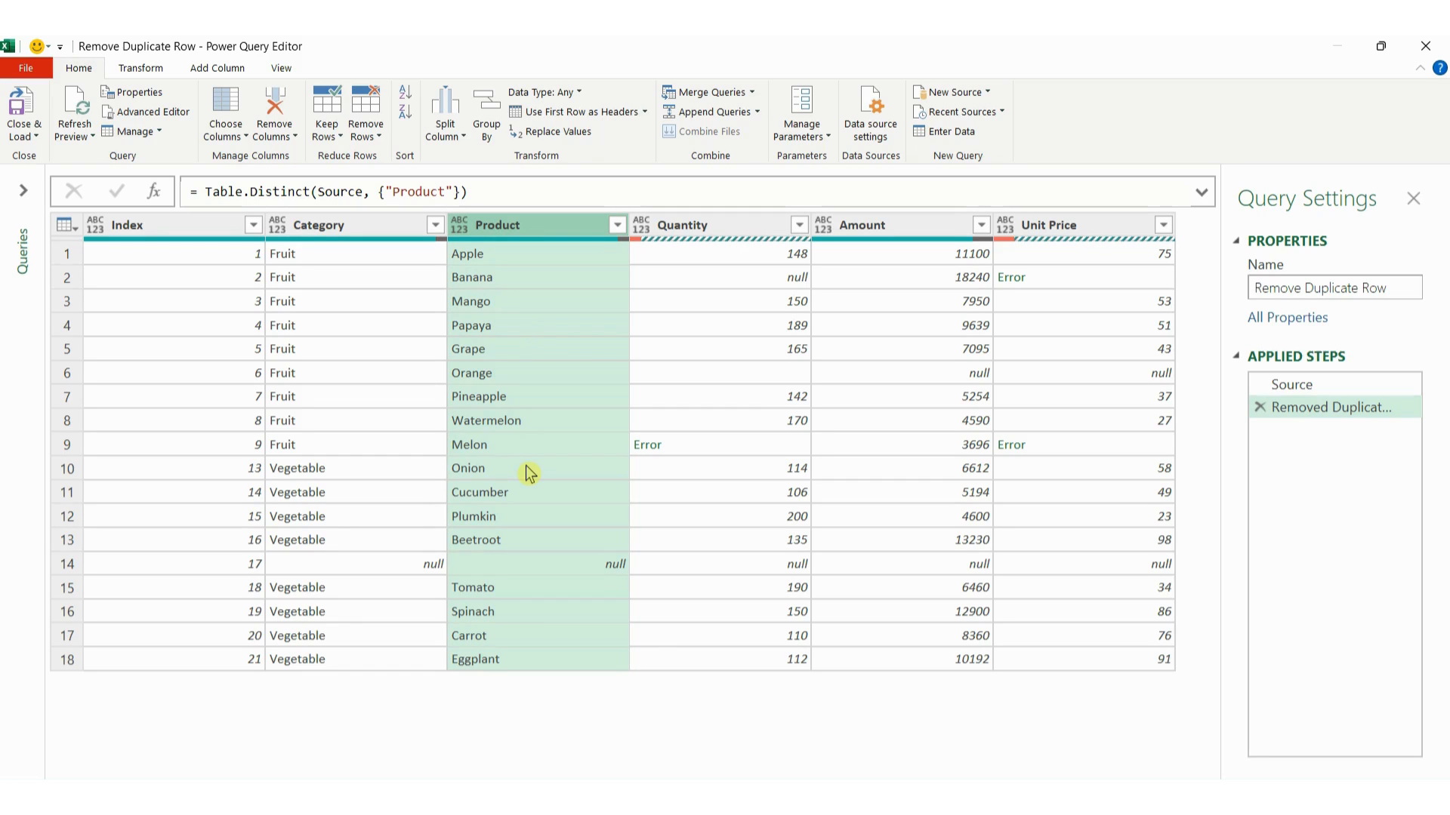
key(ctrl+2)
mouse_move(447, 215)
mouse_down()
mouse_move(560, 626)
mouse_move(592, 668)
mouse_move(631, 682)
mouse_up()
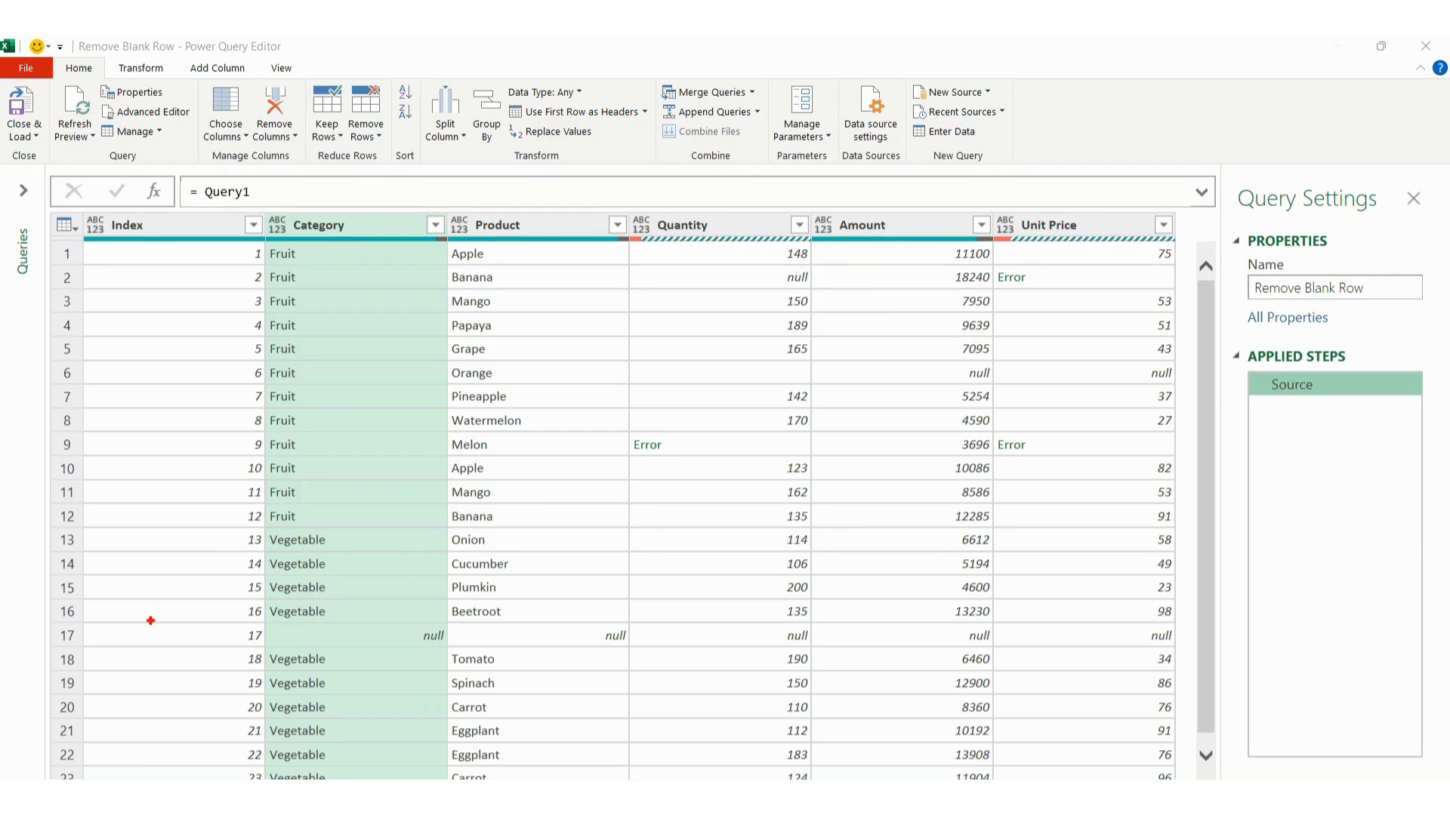
- Try to remove the blank rows from the Remove Blank Row query with the Index column still in the table
mouse_move(132, 622)
mouse_down()
mouse_move(201, 650)
mouse_move(670, 663)
mouse_move(1182, 663)
mouse_move(1197, 650)
mouse_up()
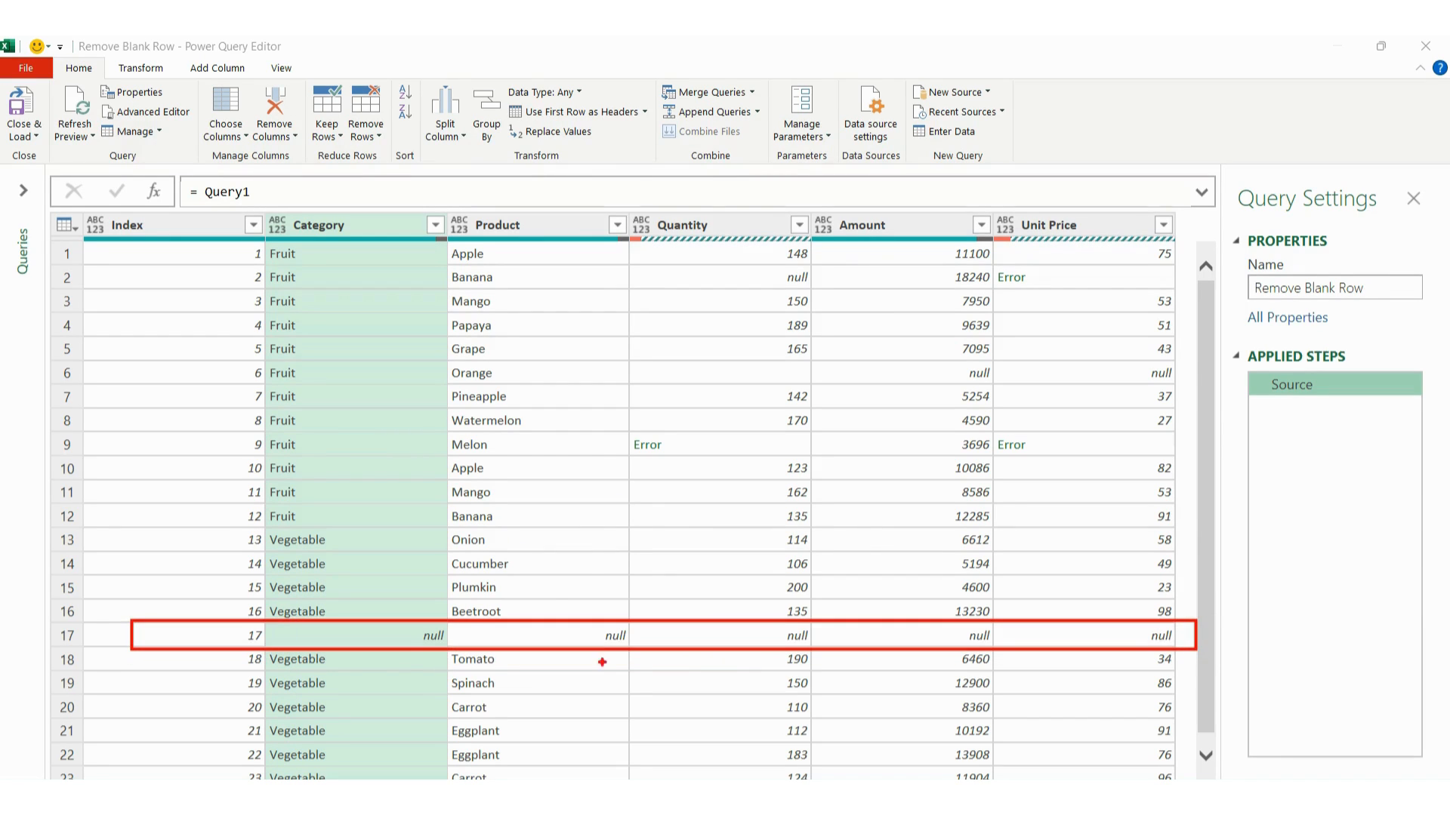
mouse_move(166, 633)
mouse_down()
mouse_move(189, 647)
mouse_move(166, 646)
mouse_up()
key(Escape)
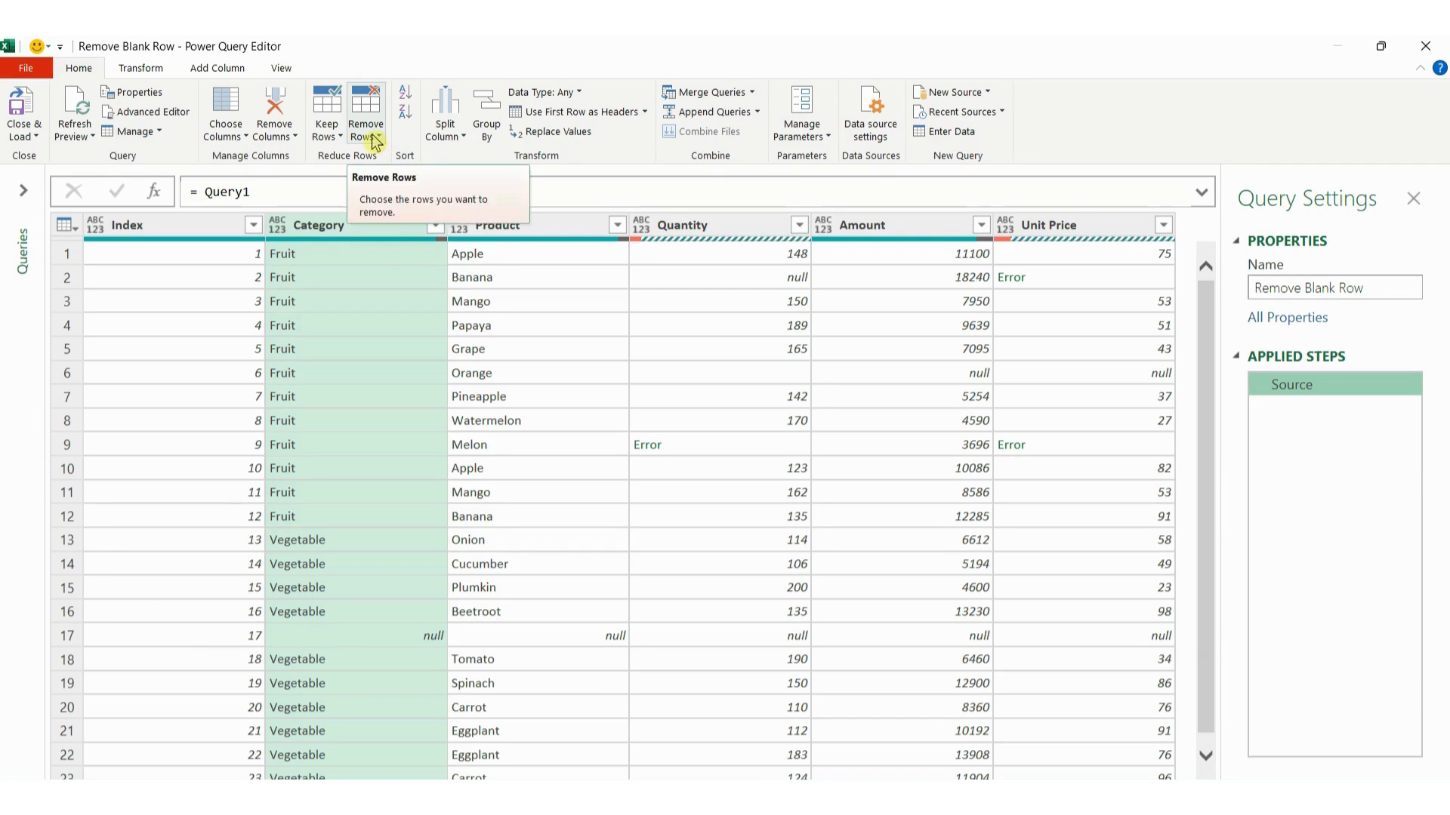
click(374, 136)
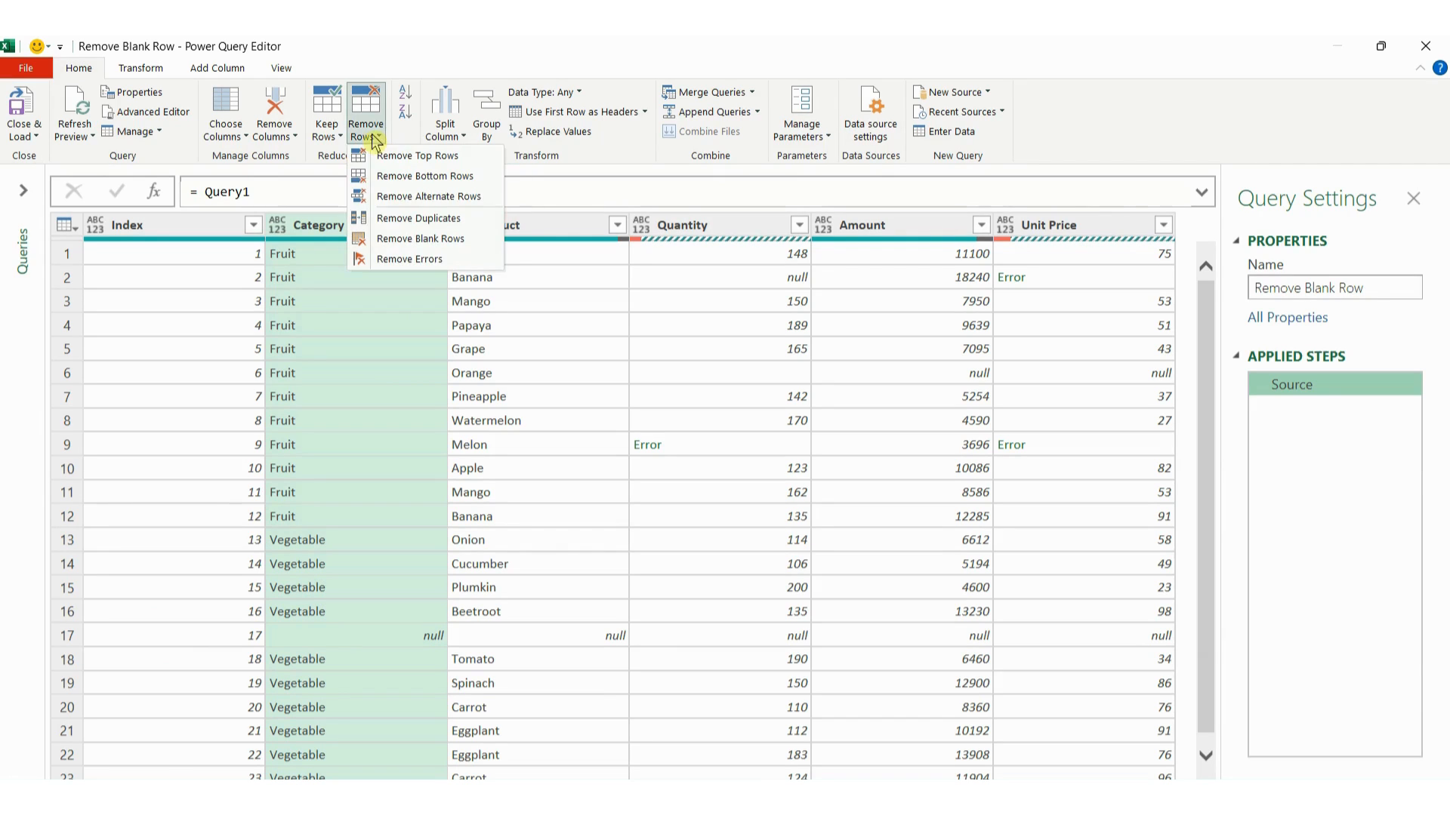
click(413, 238)
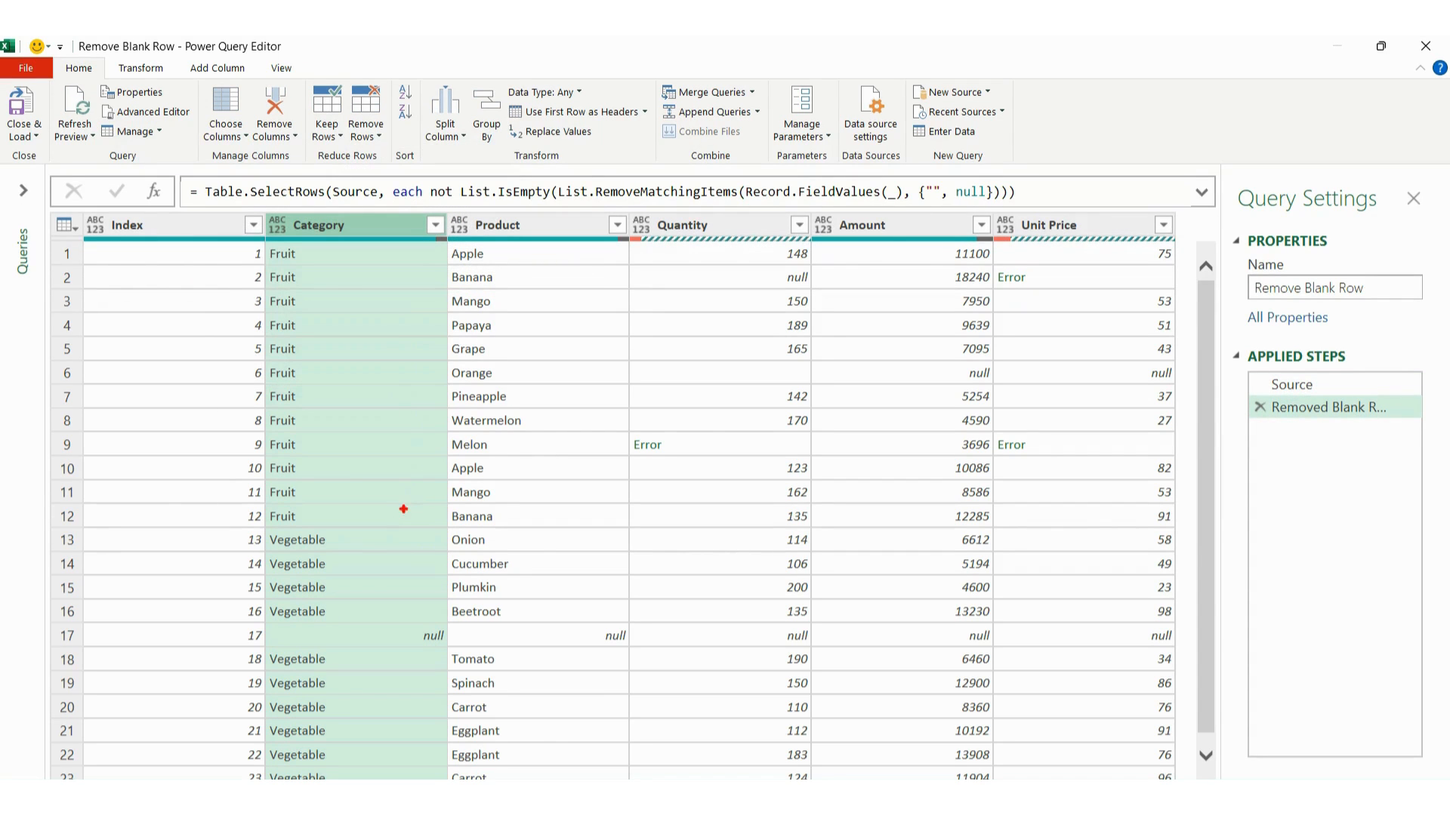
- Delete the applied Removed Blank Rows step from the Remove Blank Row query
drag(1247, 386, 1403, 424)
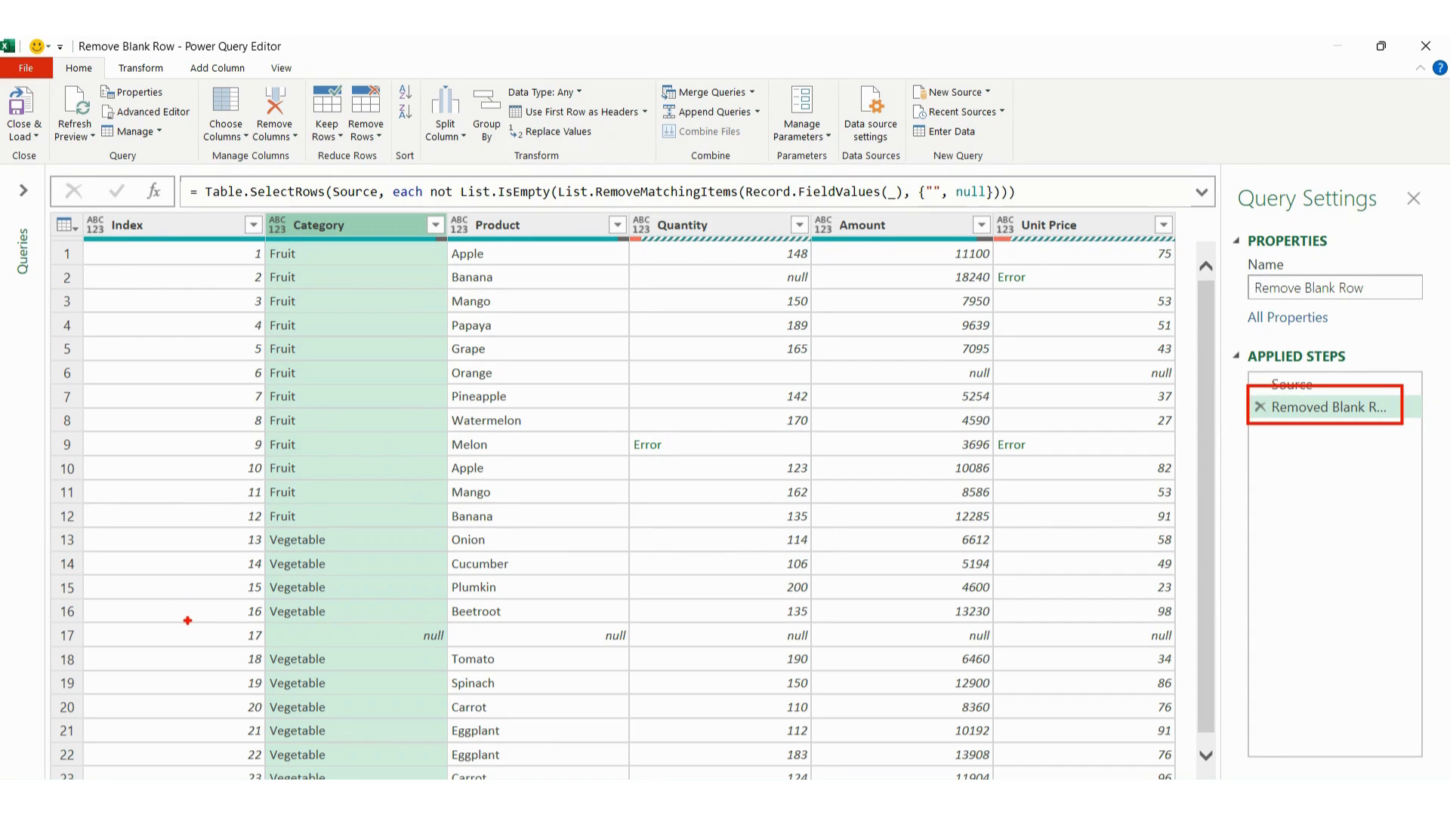
drag(187, 620, 1182, 653)
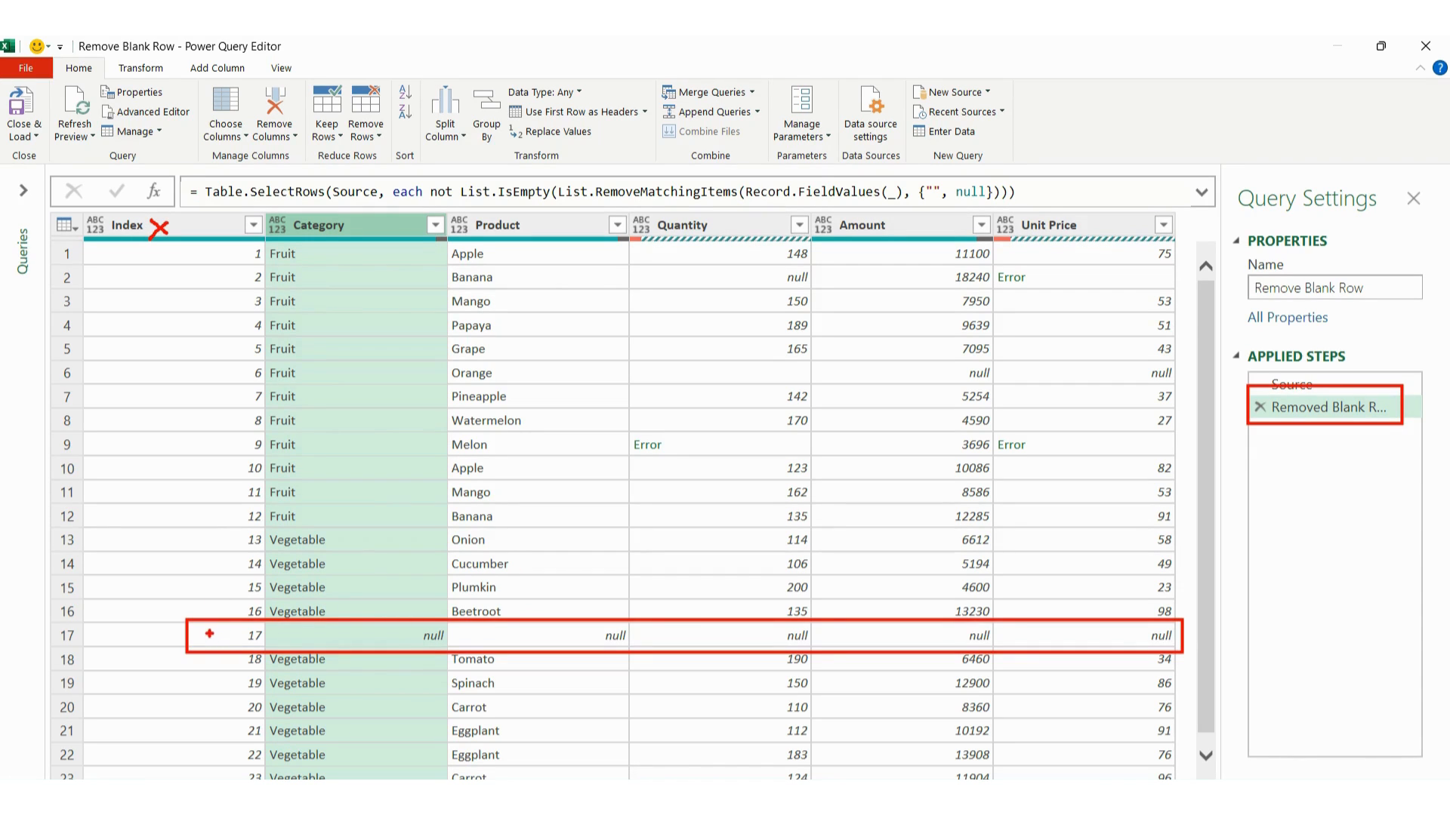
drag(220, 631, 209, 642)
key(Escape)
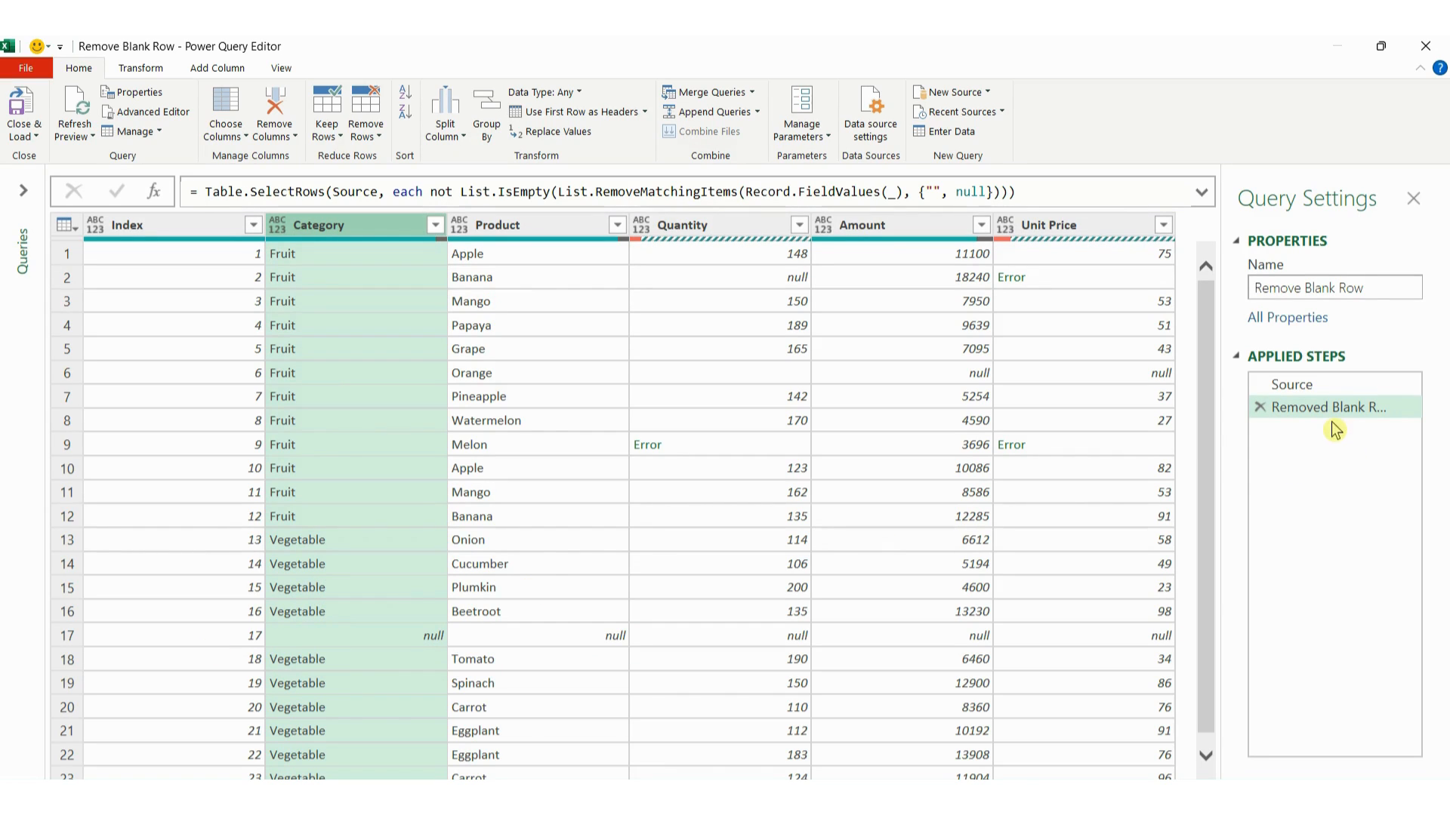
click(1258, 406)
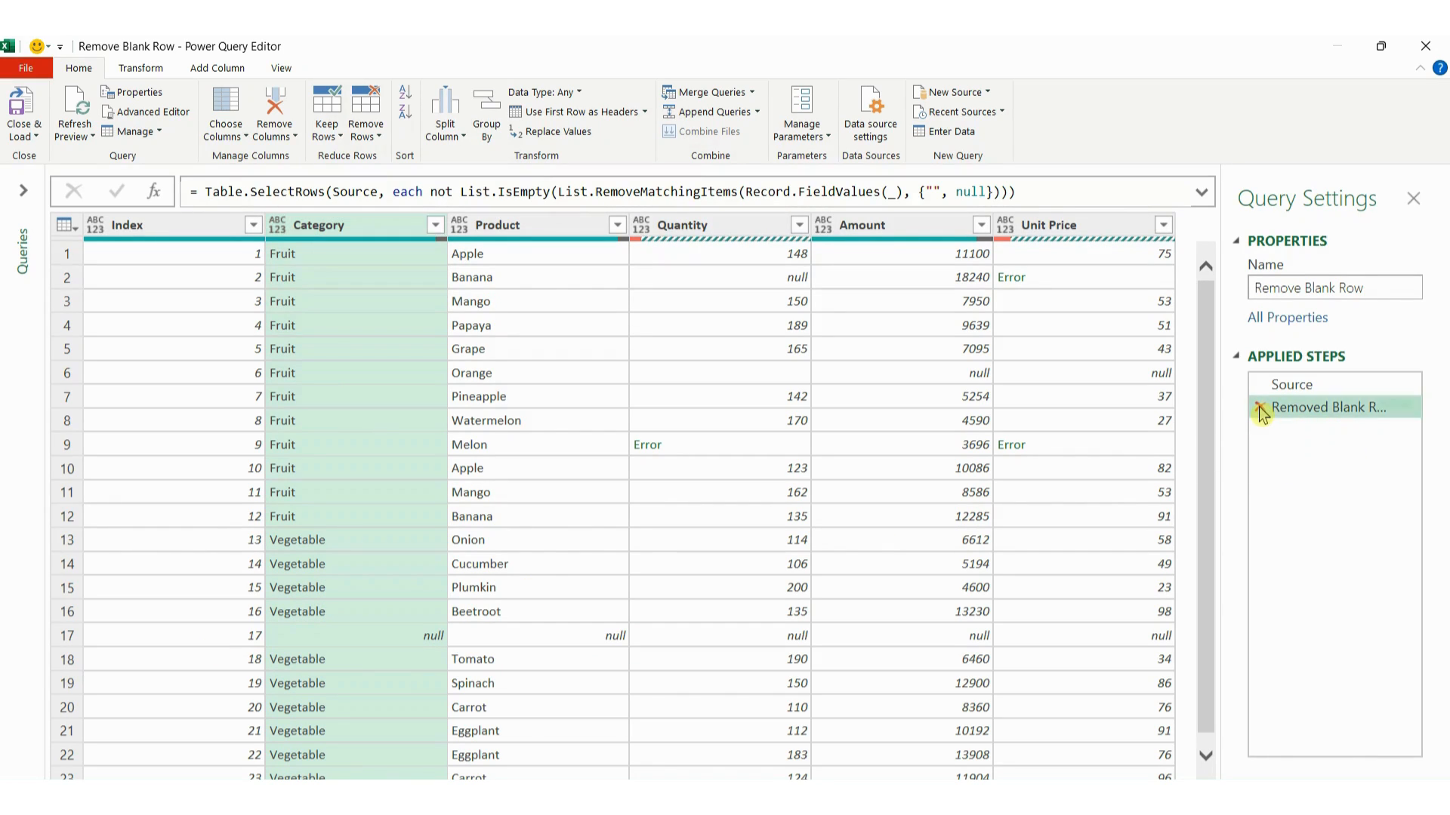
- Remove the Index column from the Remove Blank Row query
click(173, 229)
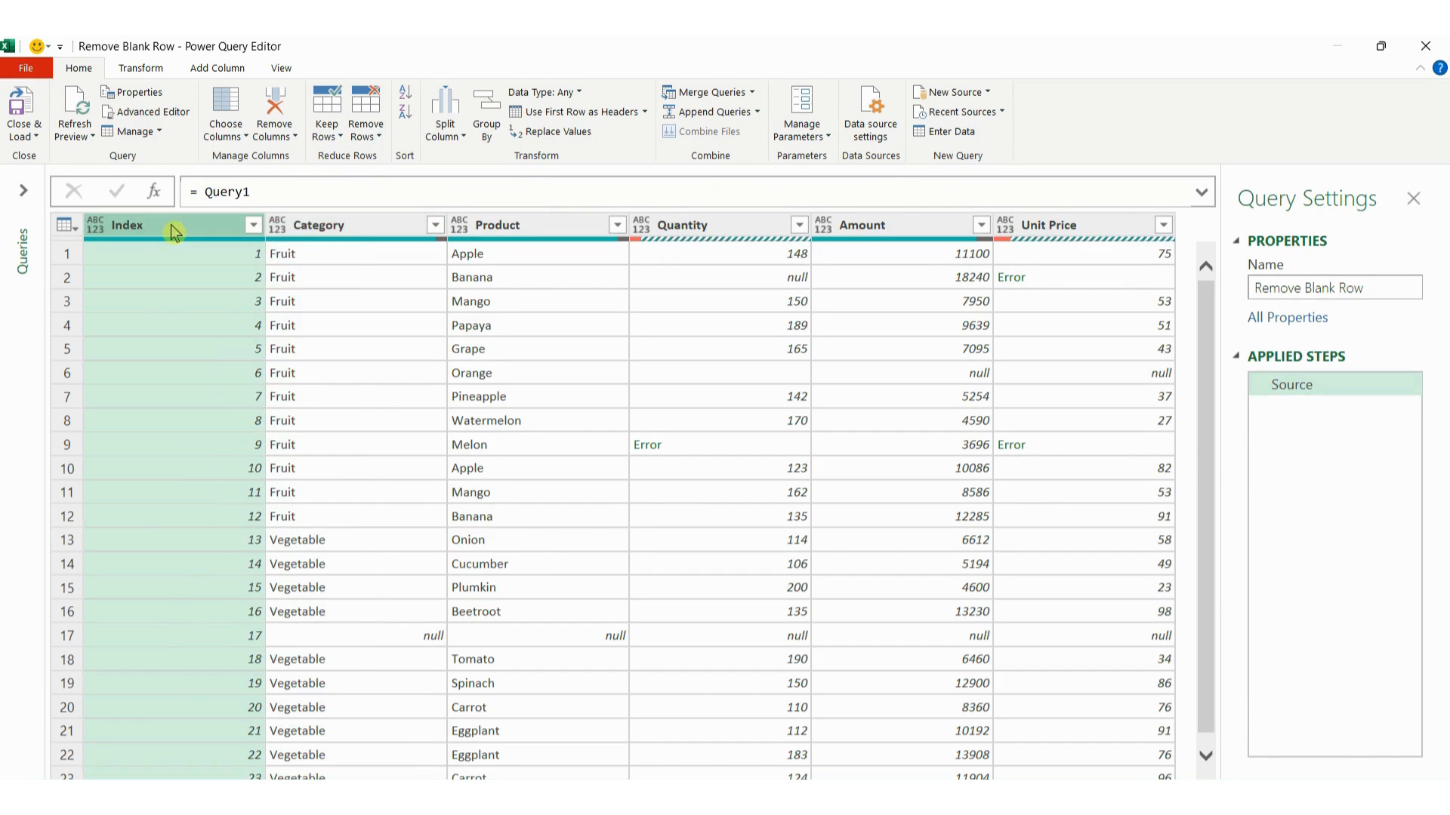
right_click(174, 226)
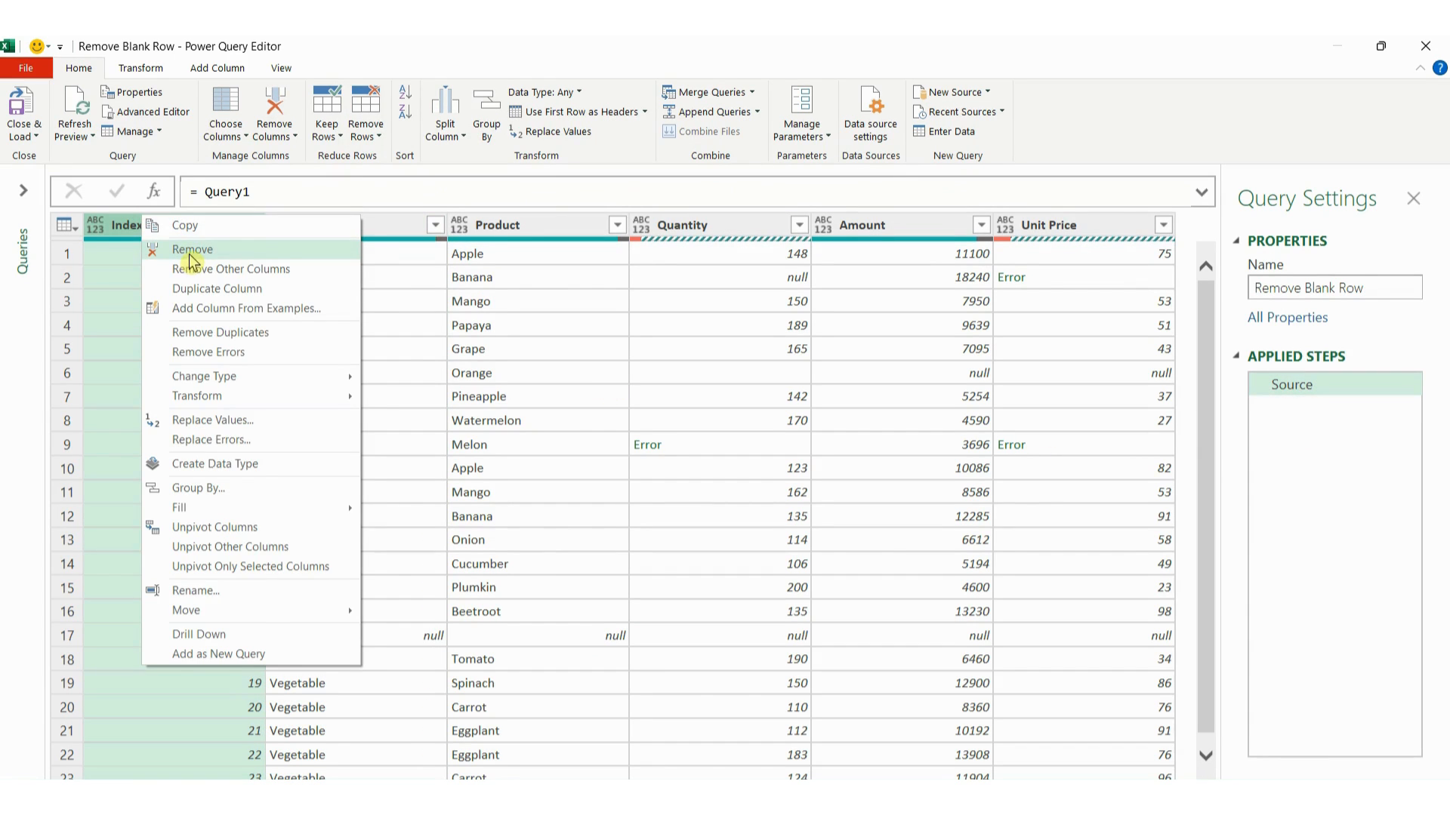
click(194, 254)
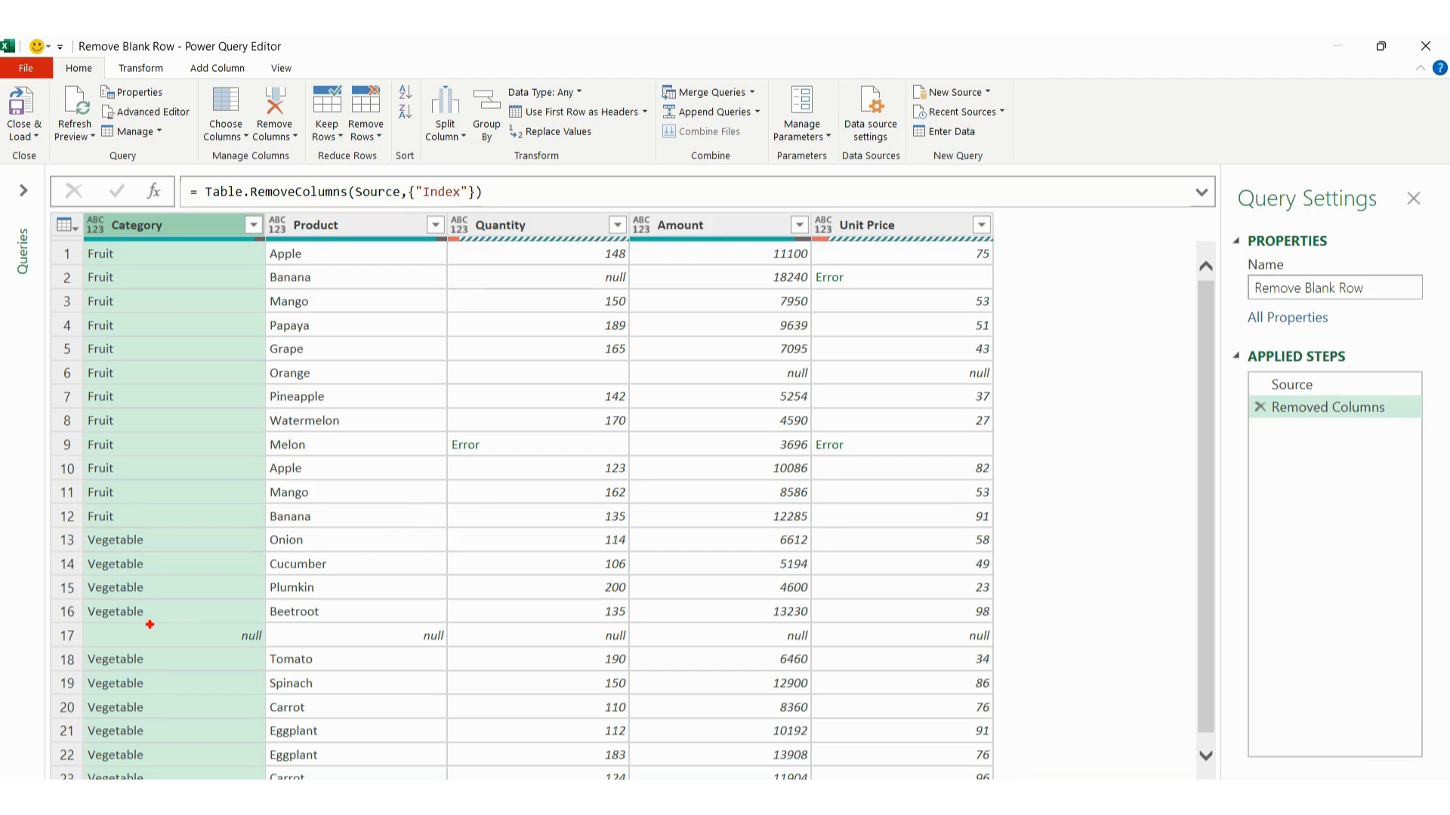
- Remove the blank rows from the Remove Blank Row query
mouse_move(150, 625)
mouse_down()
mouse_move(664, 656)
mouse_move(1015, 653)
mouse_up()
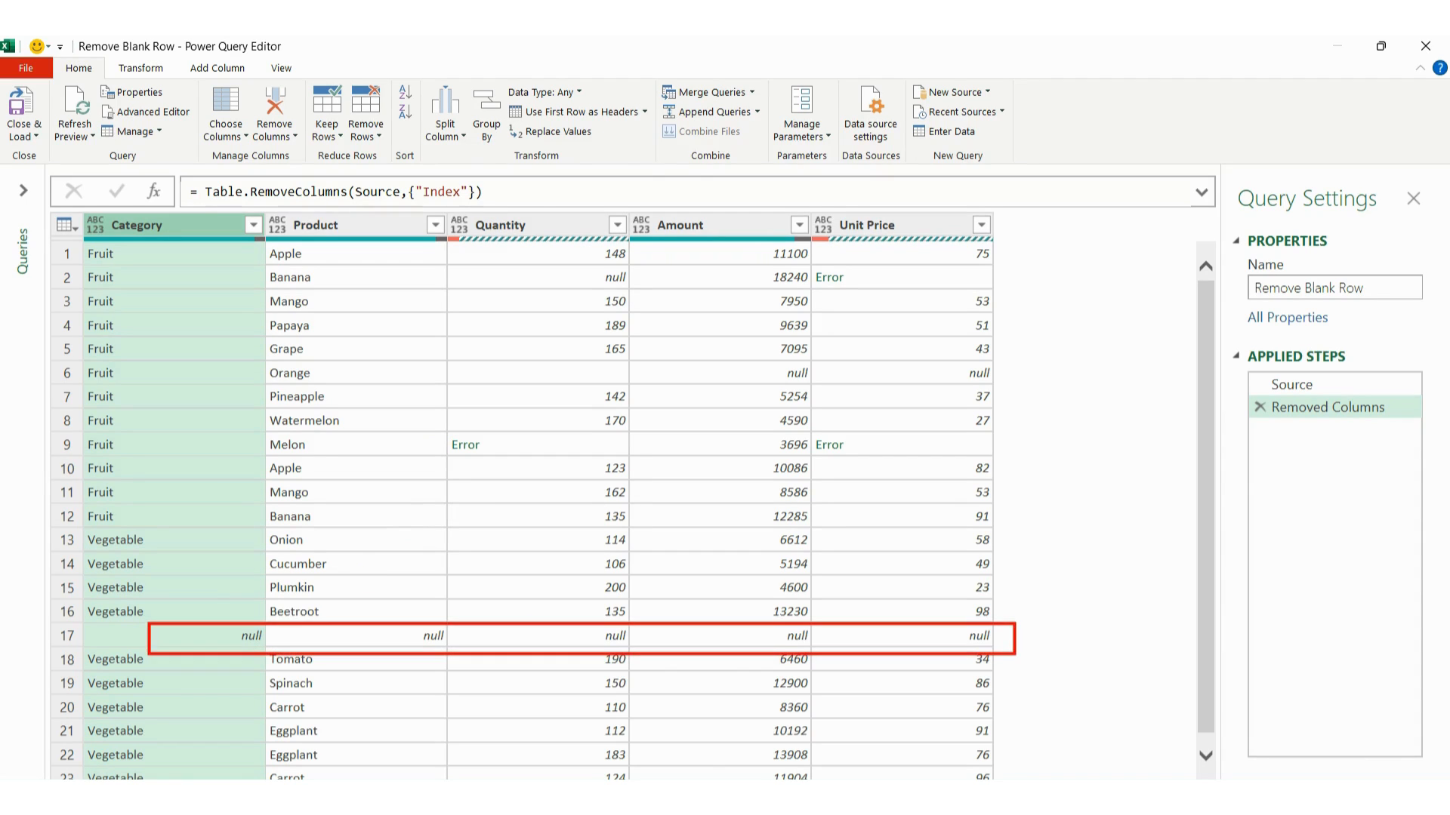
click(370, 137)
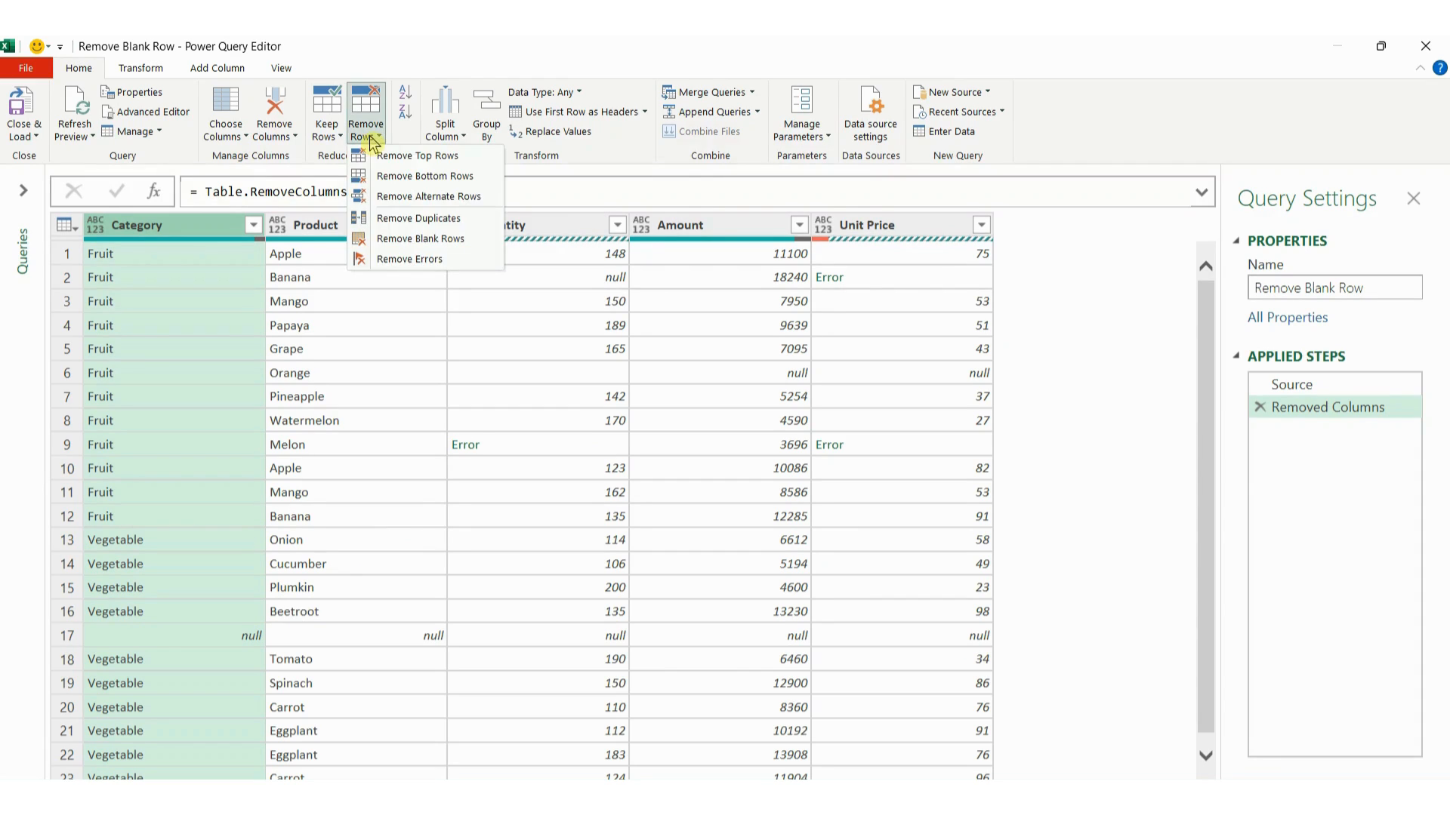
click(410, 240)
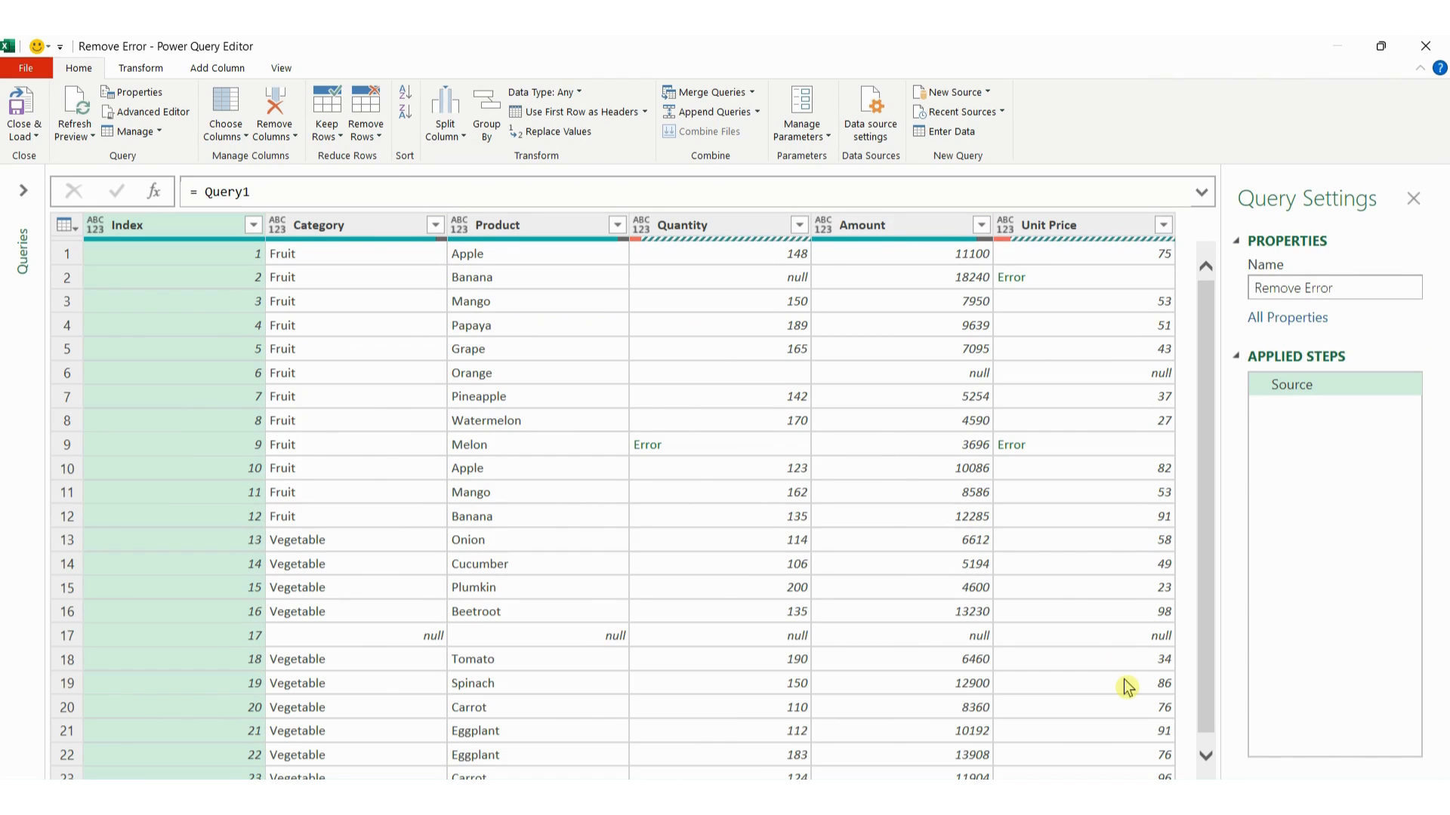
- Remove the rows with errors in the Quantity column of the Remove Error query
click(723, 226)
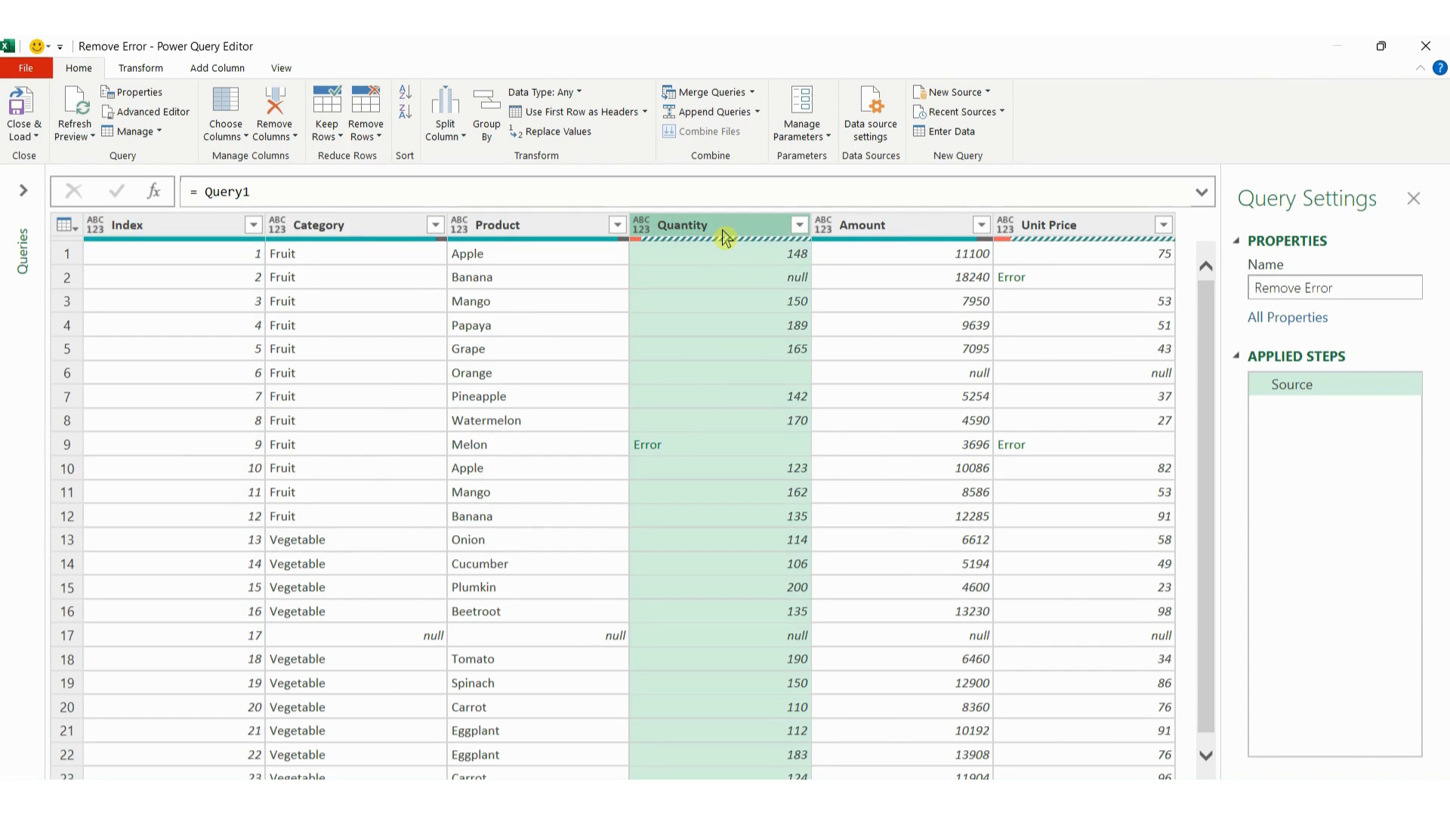
drag(621, 426, 678, 463)
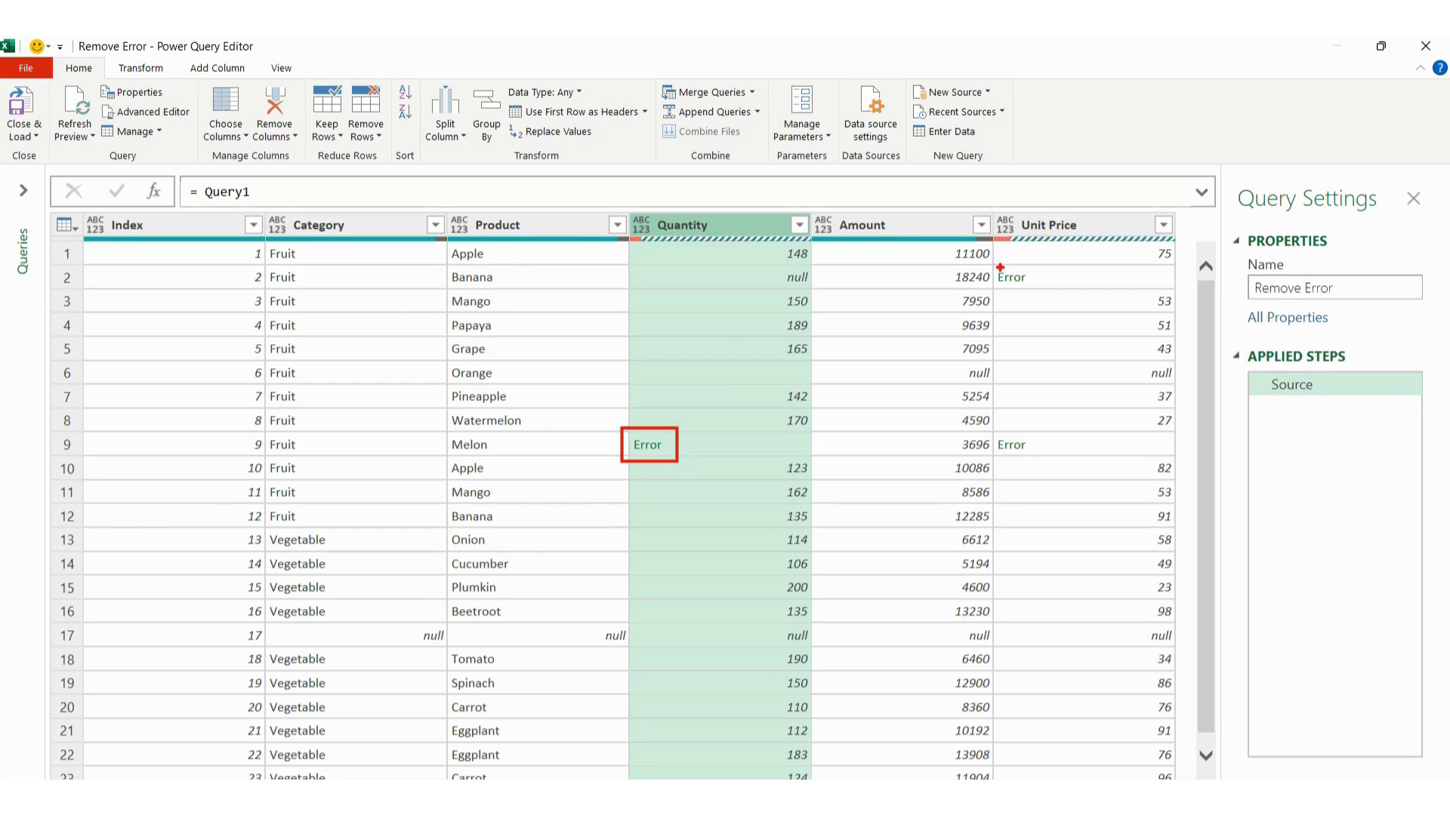
mouse_move(993, 264)
mouse_down()
mouse_move(1004, 287)
mouse_move(1039, 292)
mouse_up()
drag(993, 433, 1039, 460)
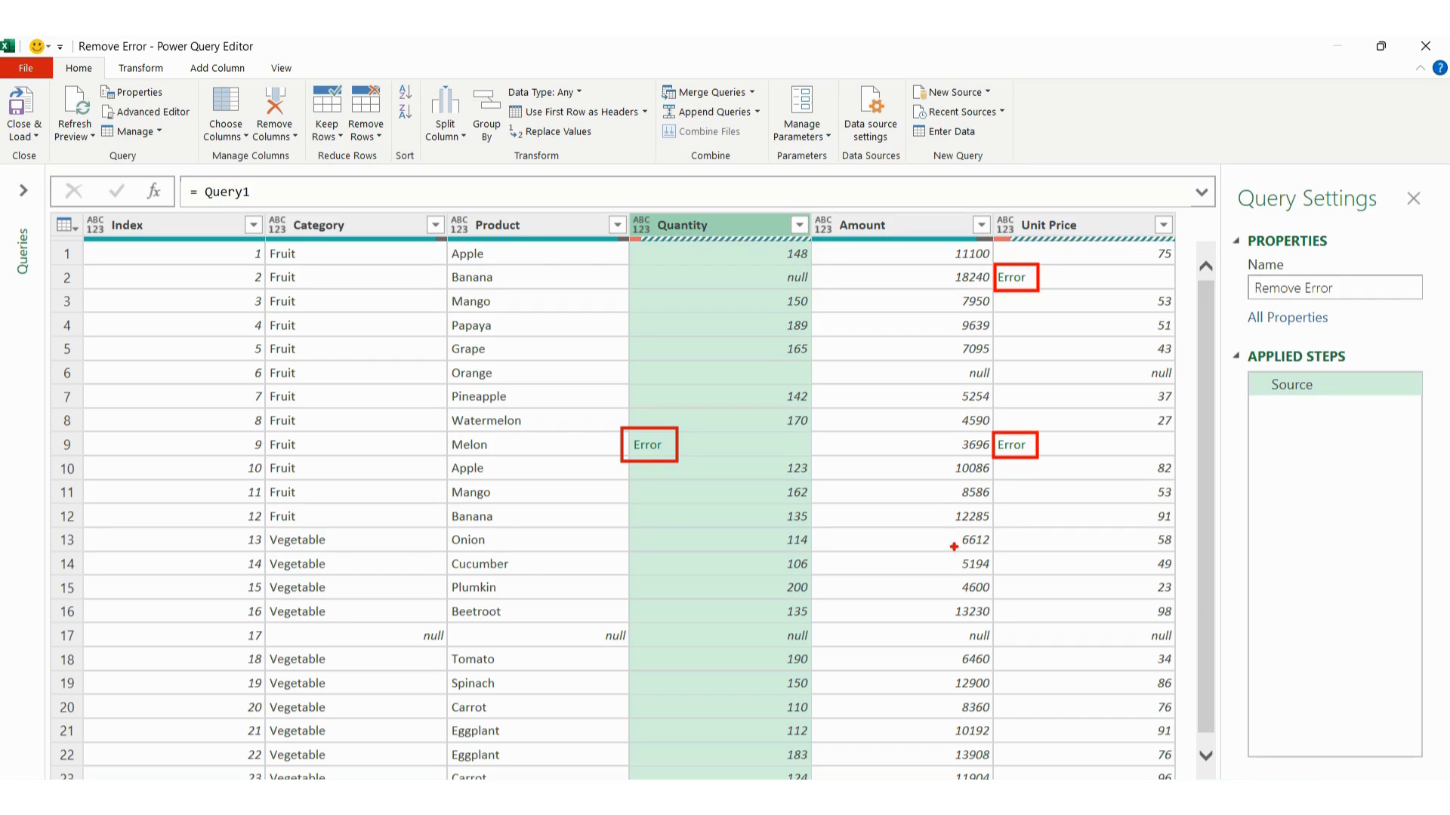
key(Escape)
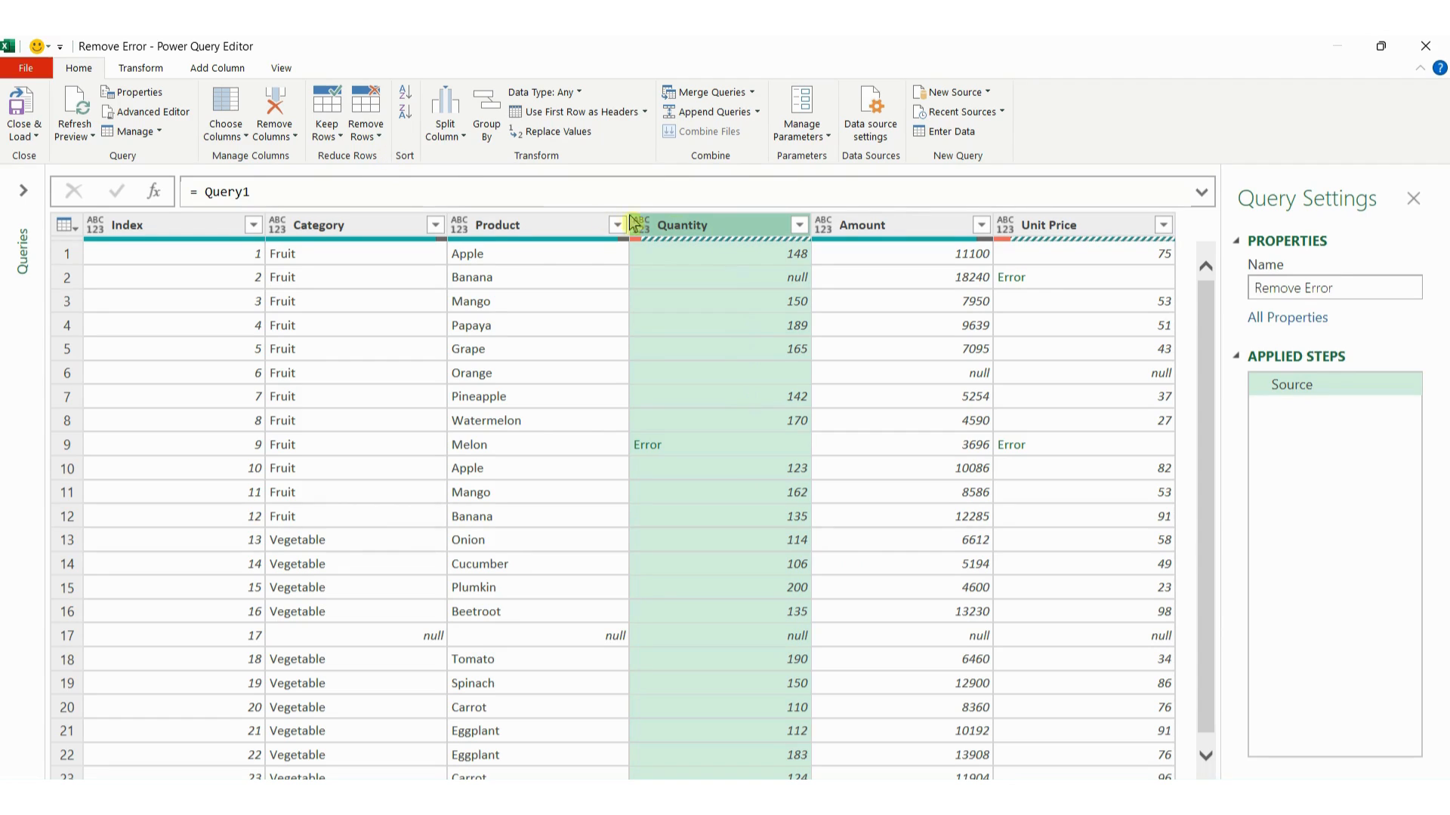
click(365, 126)
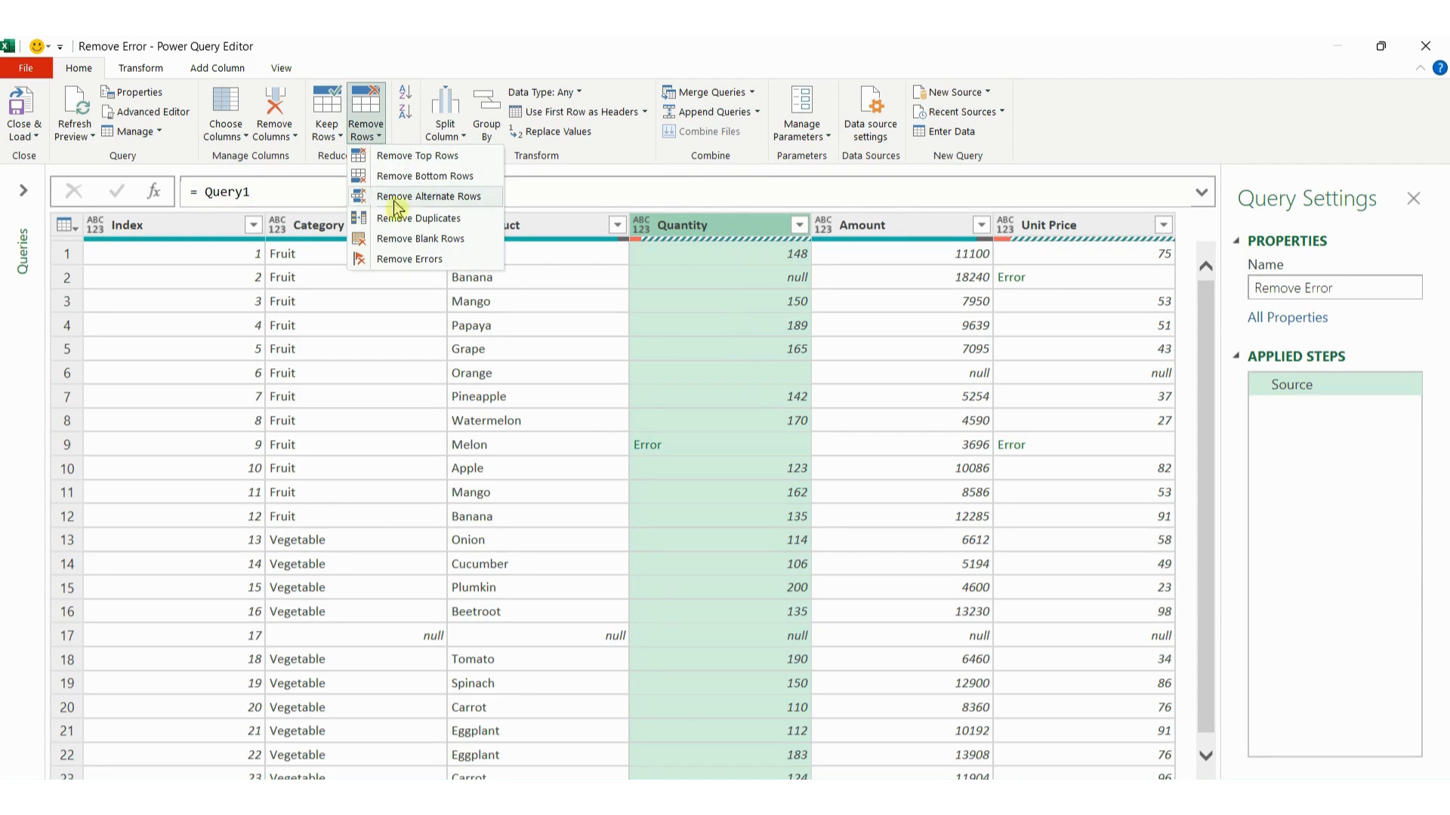
click(417, 258)
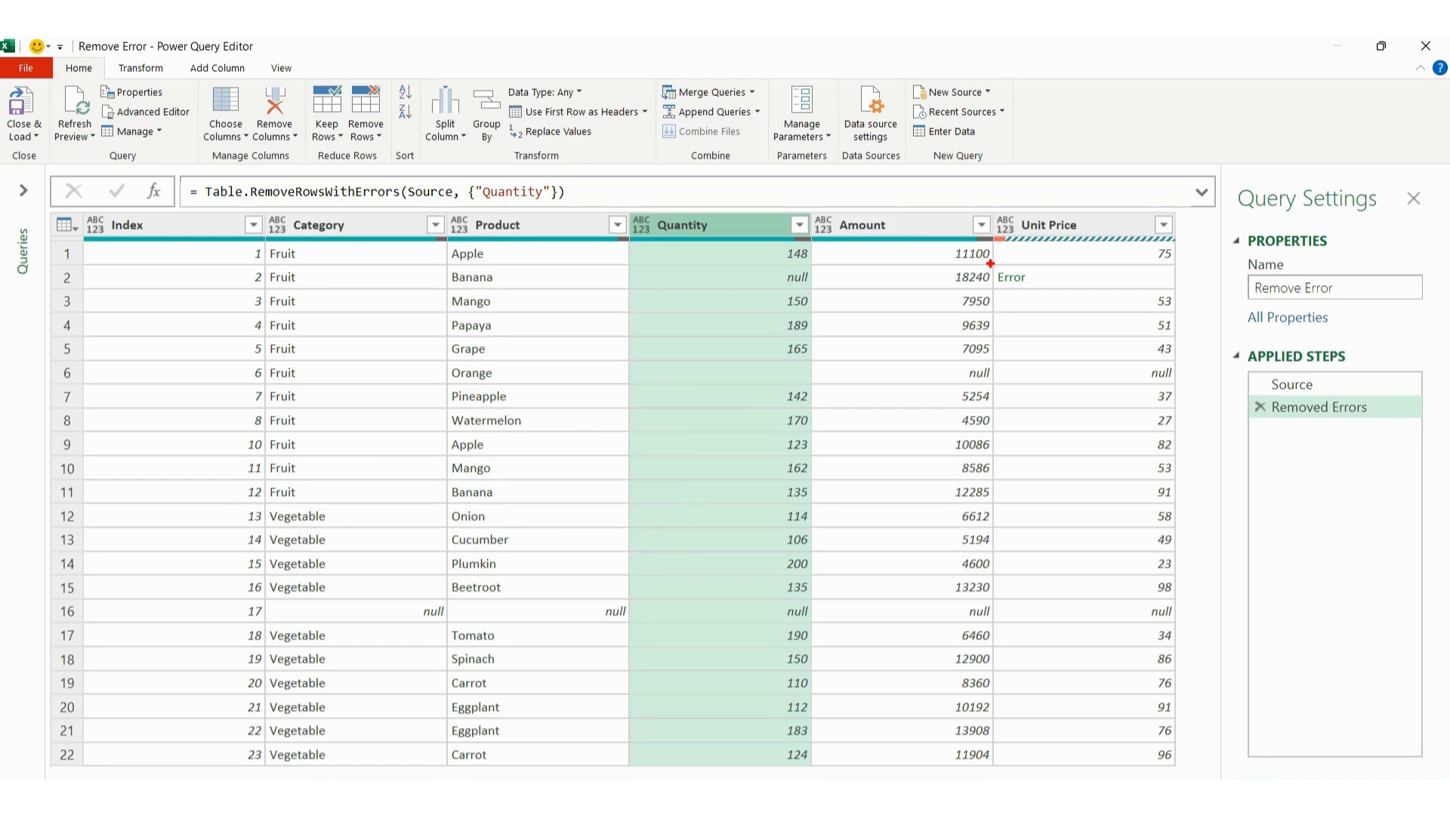
- Delete the applied Removed Errors step from the Remove Error query
drag(988, 262, 1049, 294)
key(Escape)
click(1259, 407)
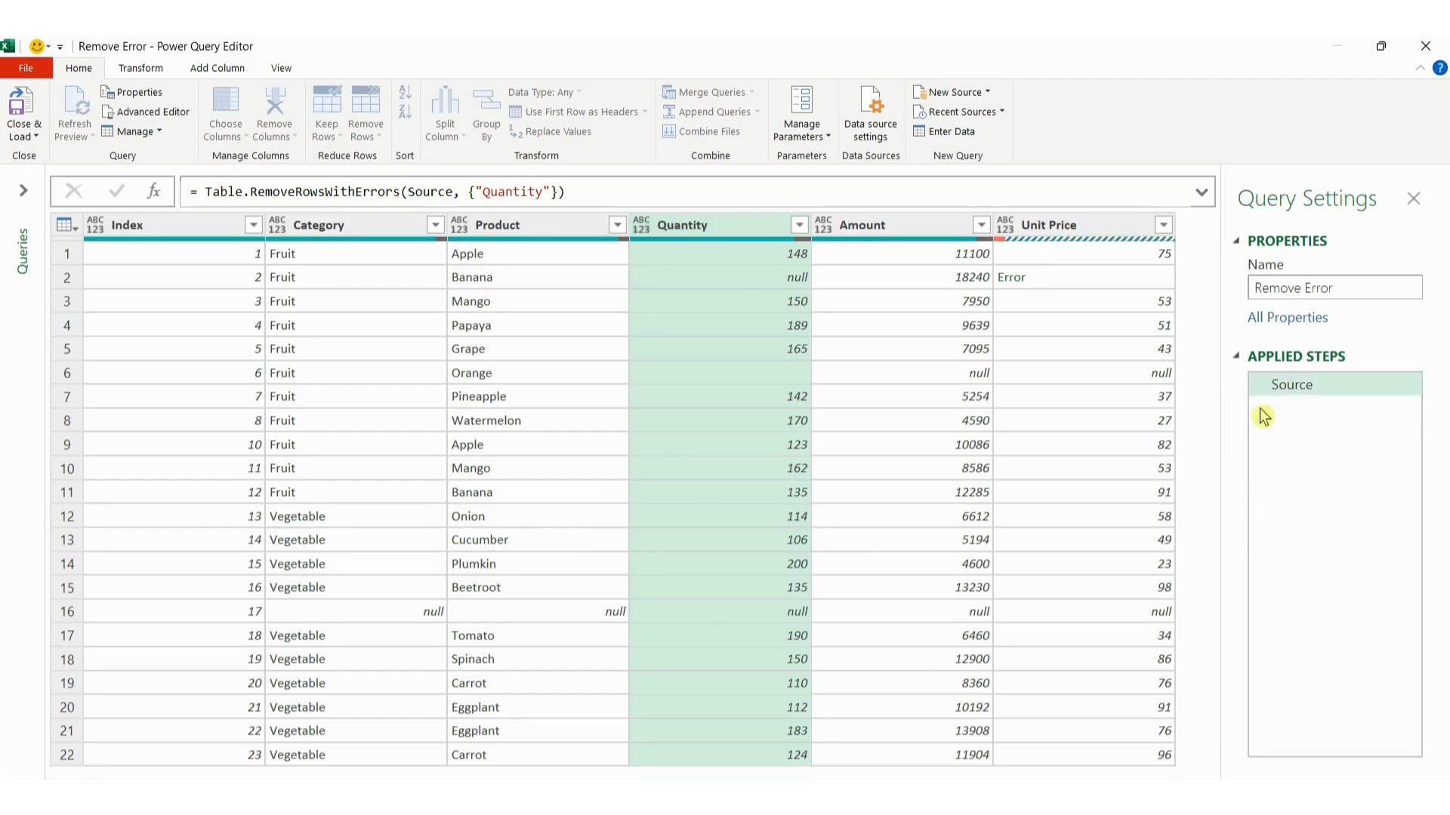
- Remove the rows with errors in any column, from Index through Unit Price, in the Remove Error query
click(153, 231)
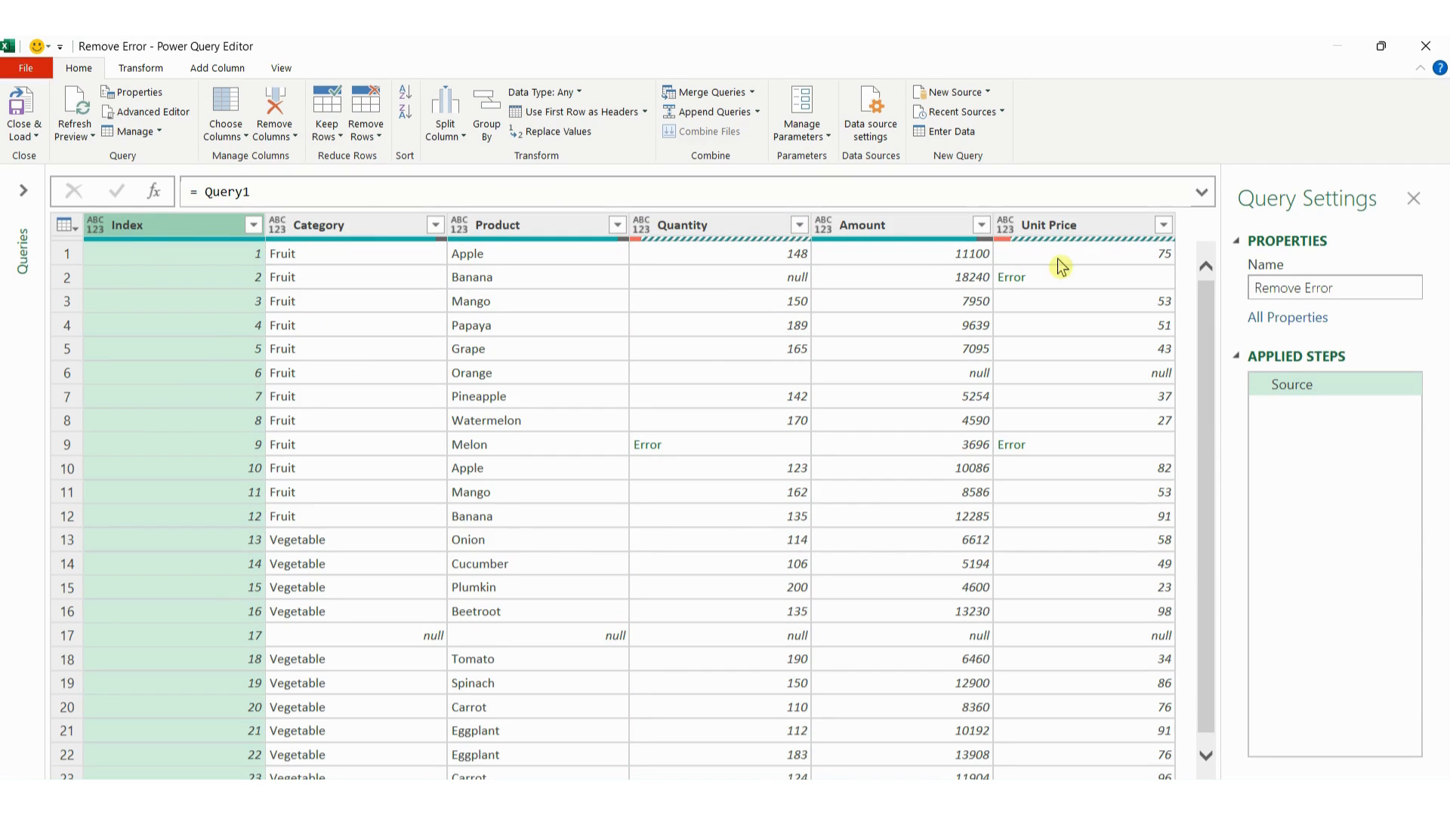
shift+click(1080, 238)
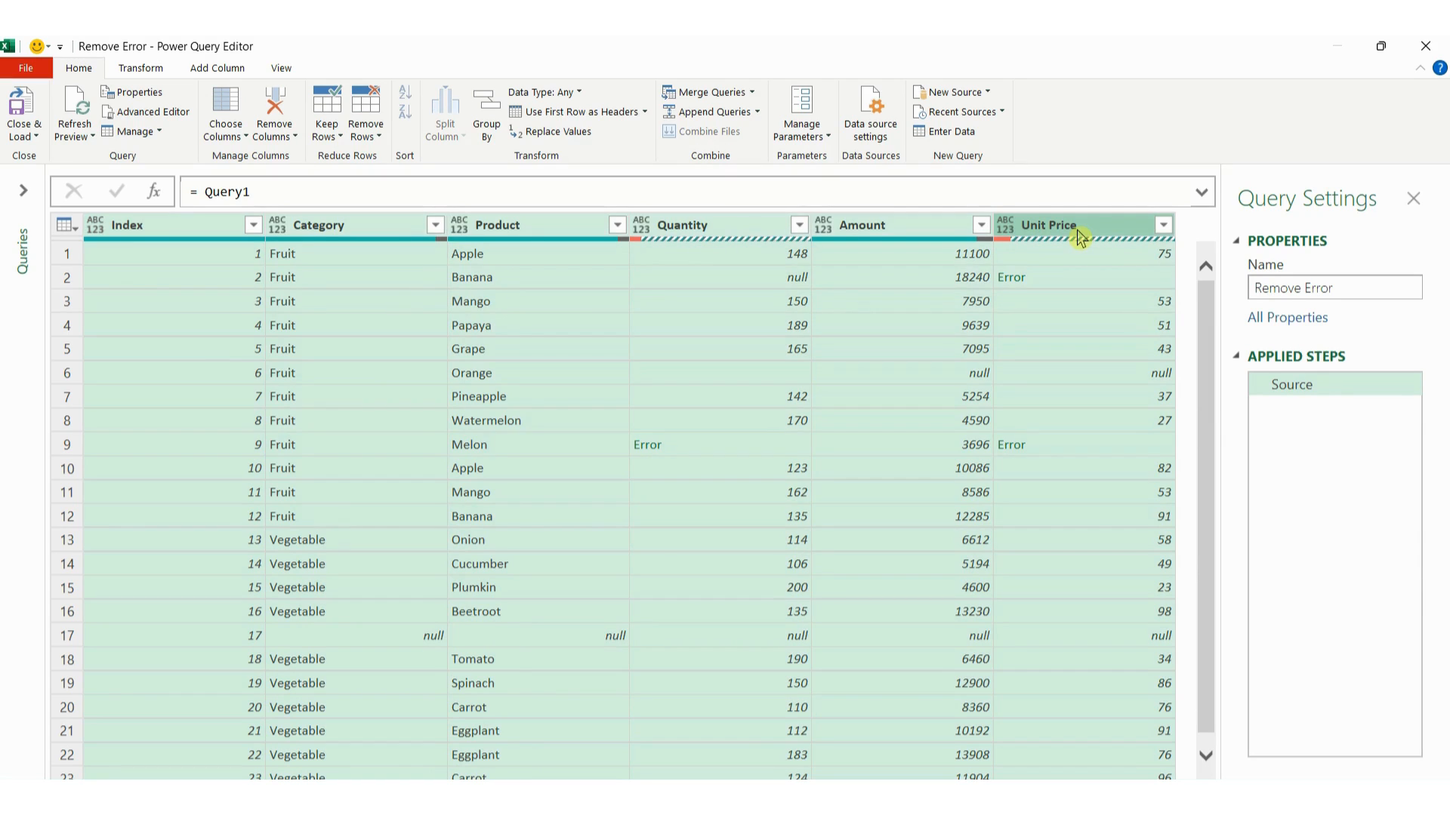
click(369, 140)
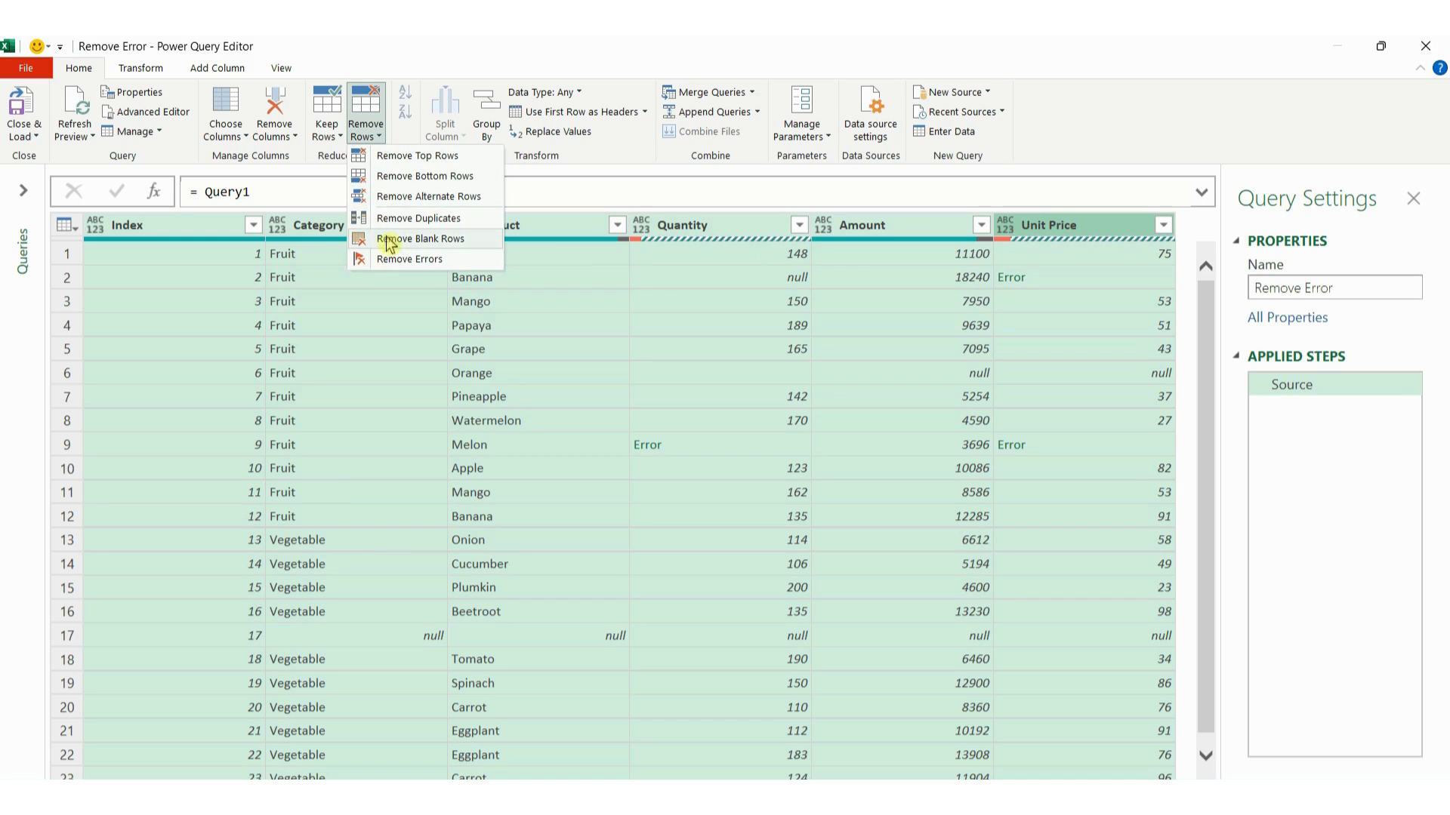
click(394, 263)
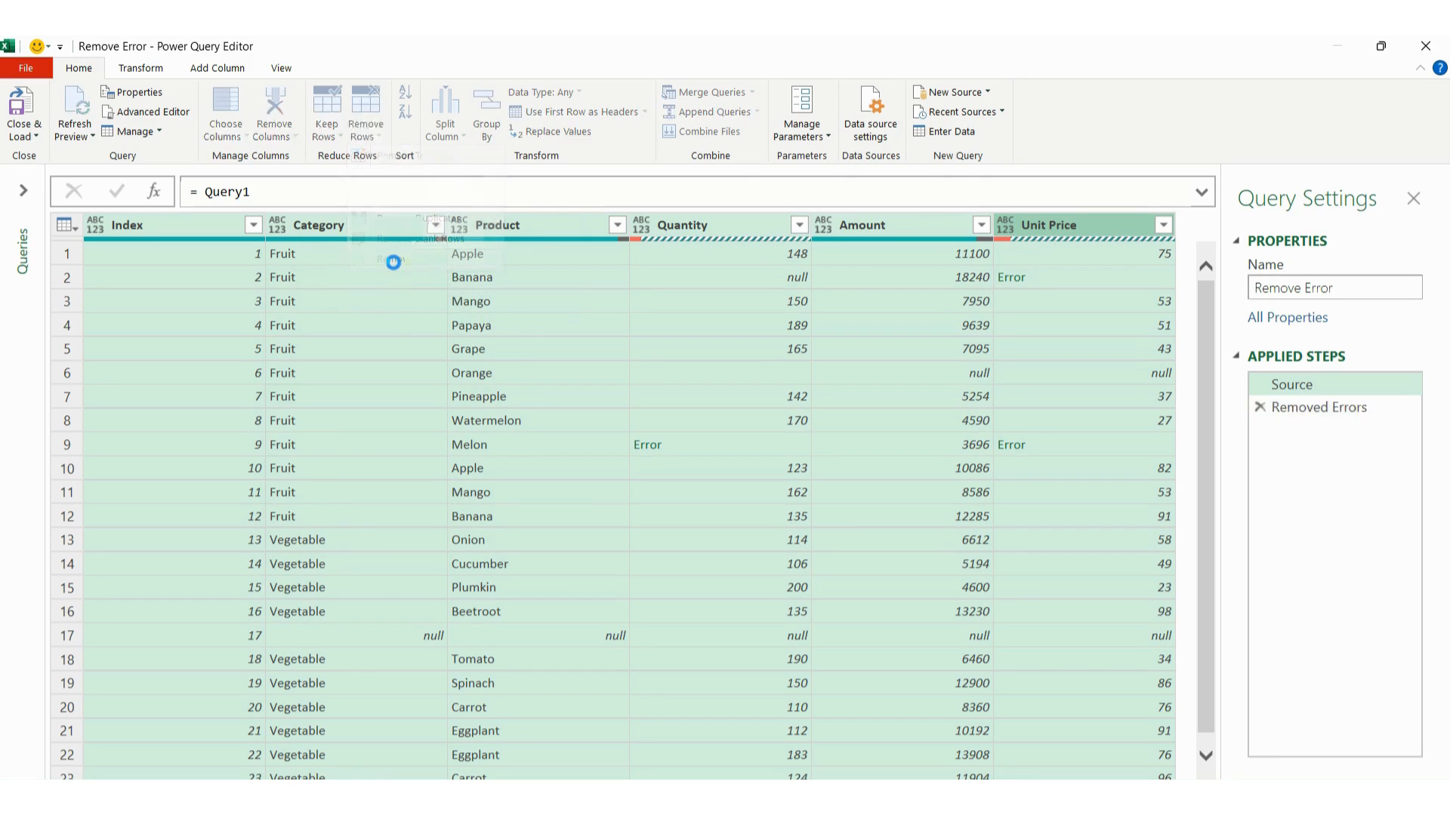